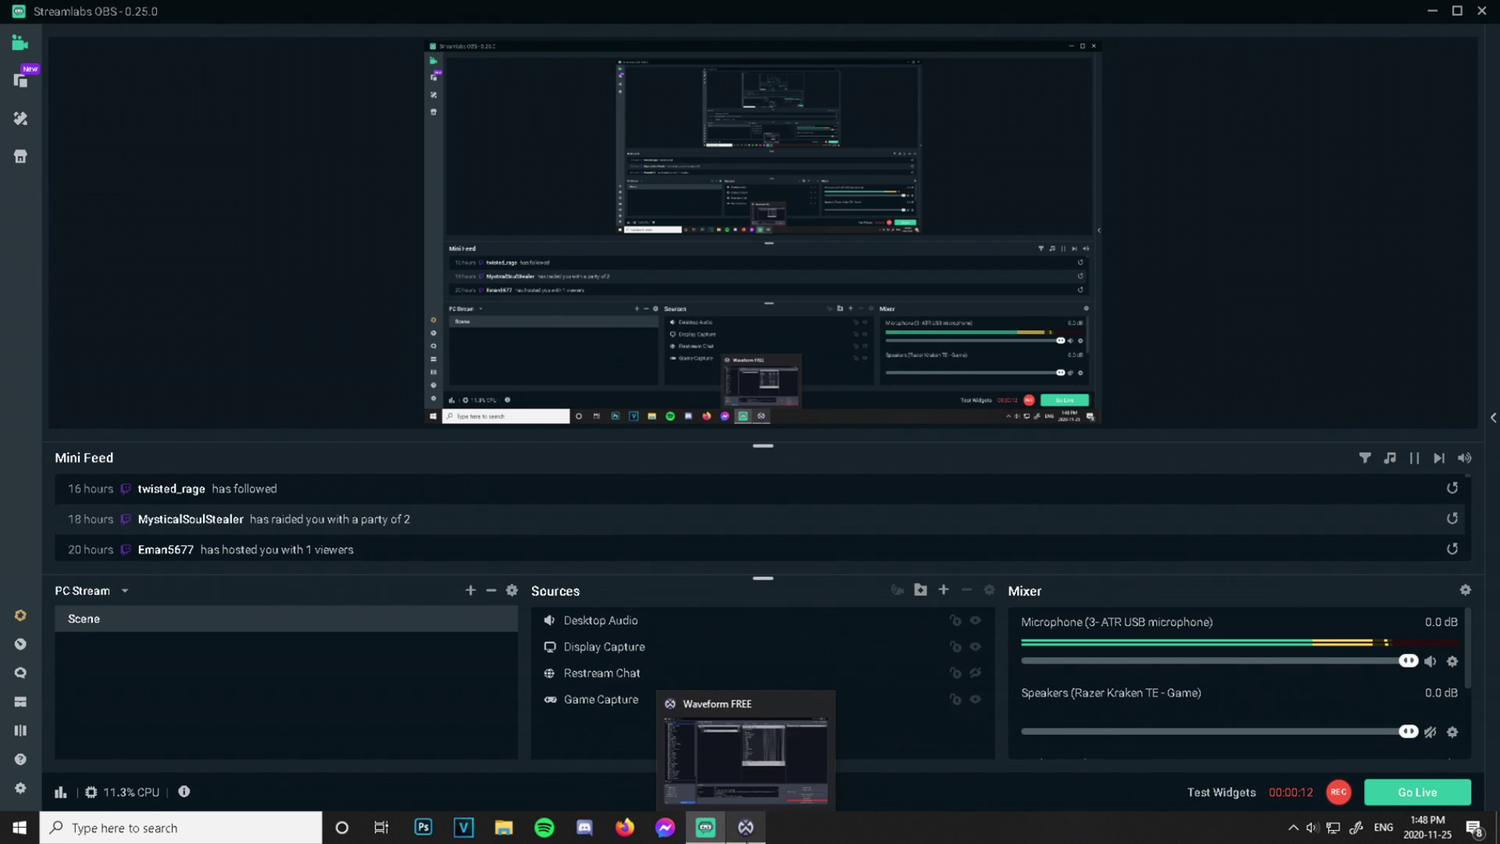
# Switch to Waveform FREE from the taskbar to show the 2BITs project browser
pyautogui.click(747, 836)
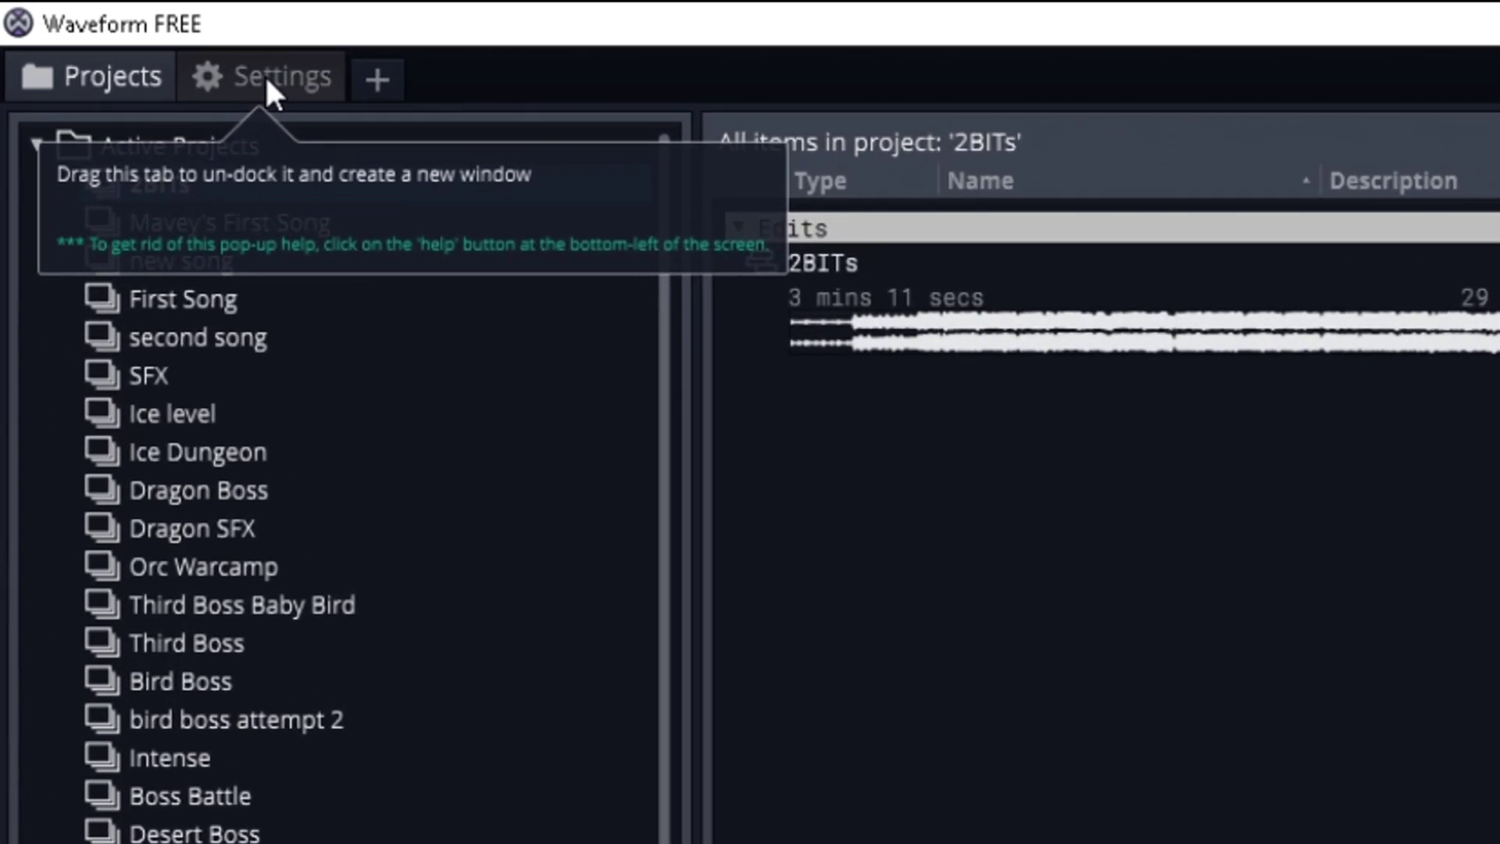
# Create a virtual MIDI input named 'QWERTY Keyboard' under MIDI Devices, then open the Plugins settings page
pyautogui.click(119, 33)
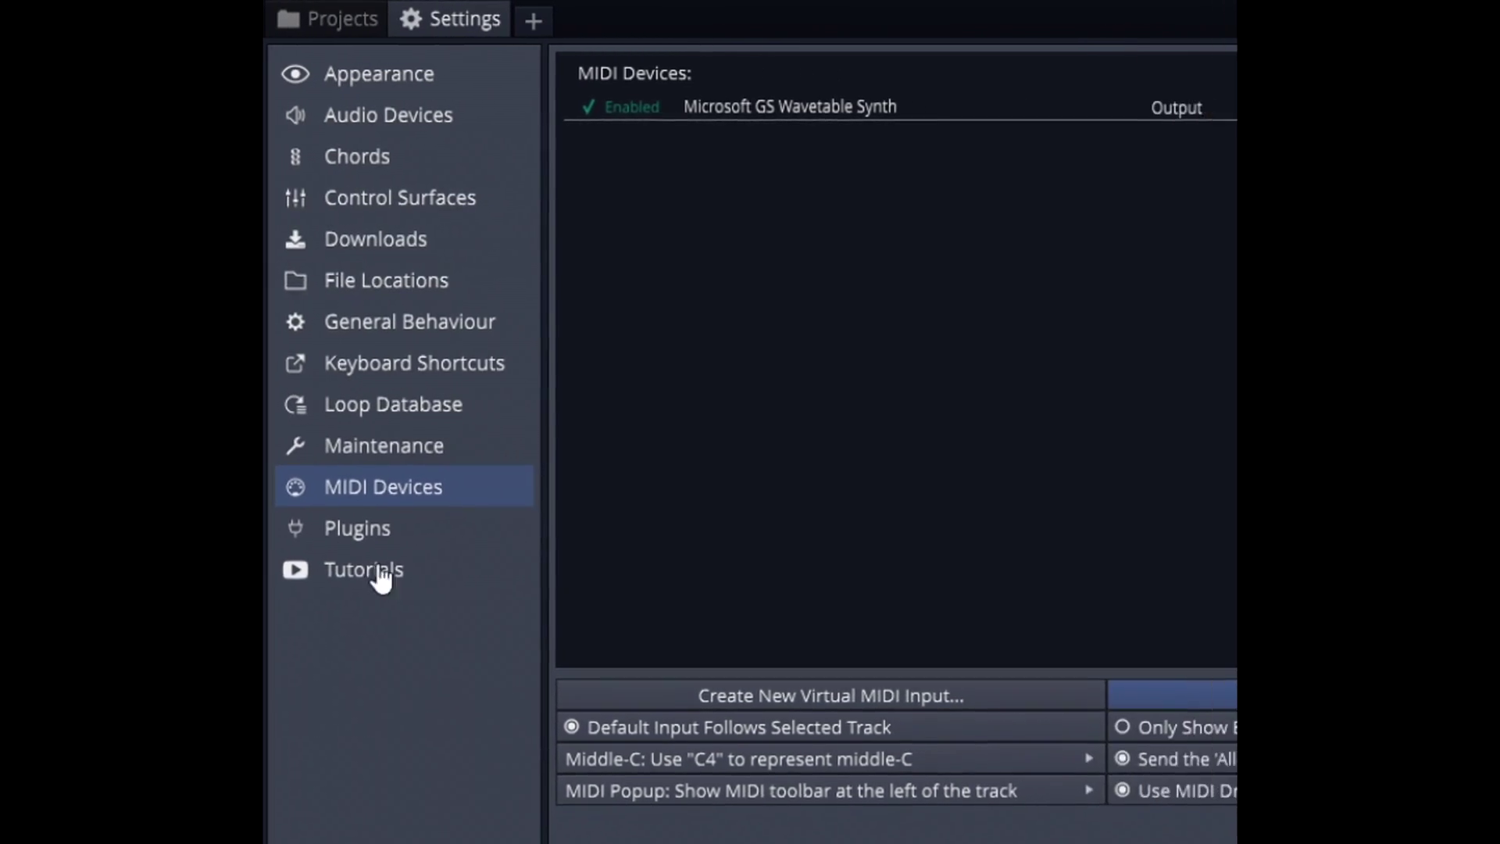
pyautogui.click(379, 449)
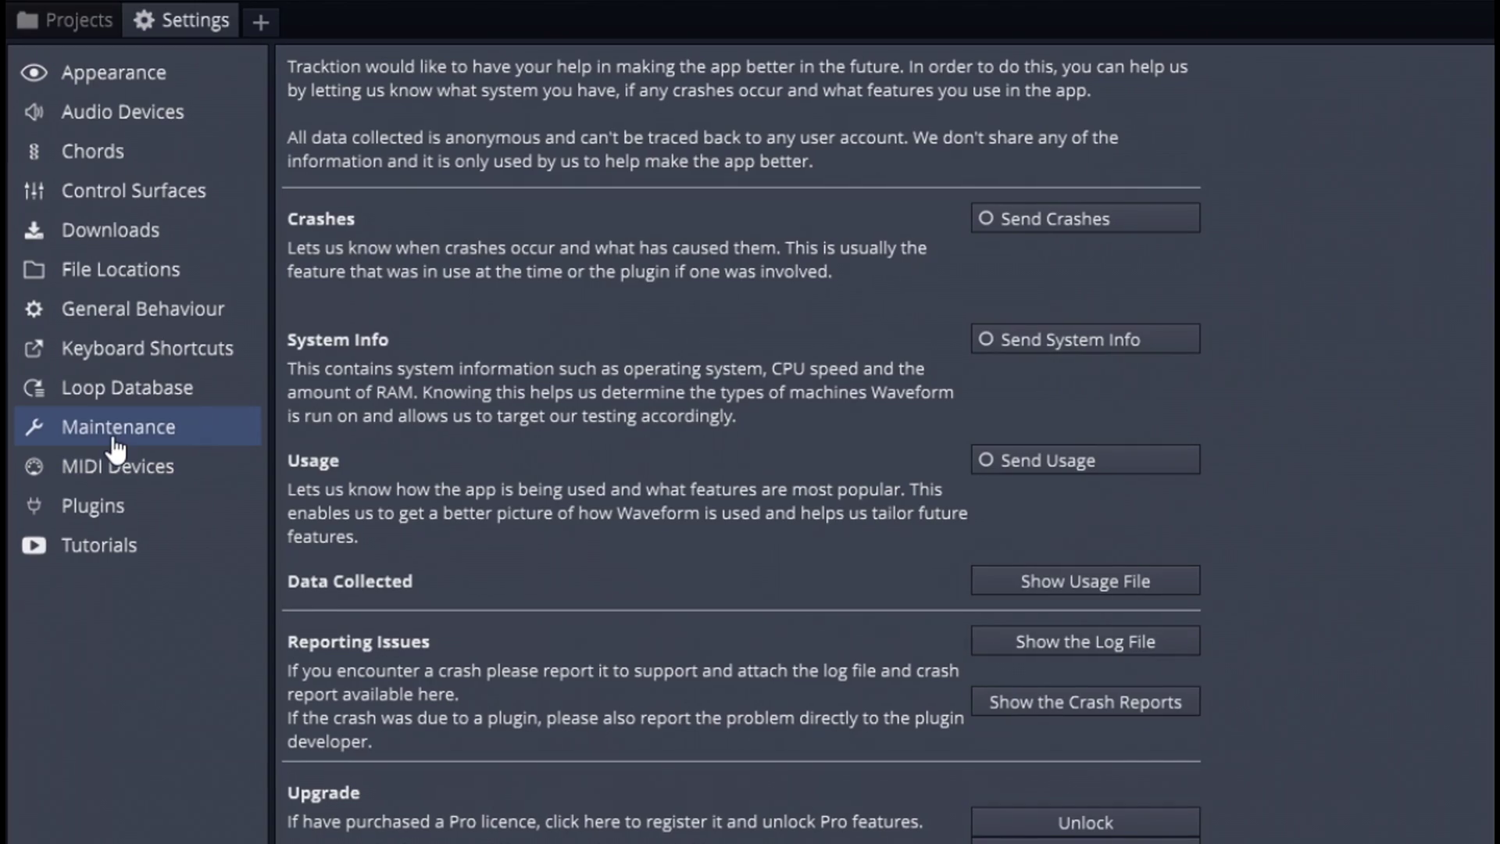
pyautogui.click(391, 492)
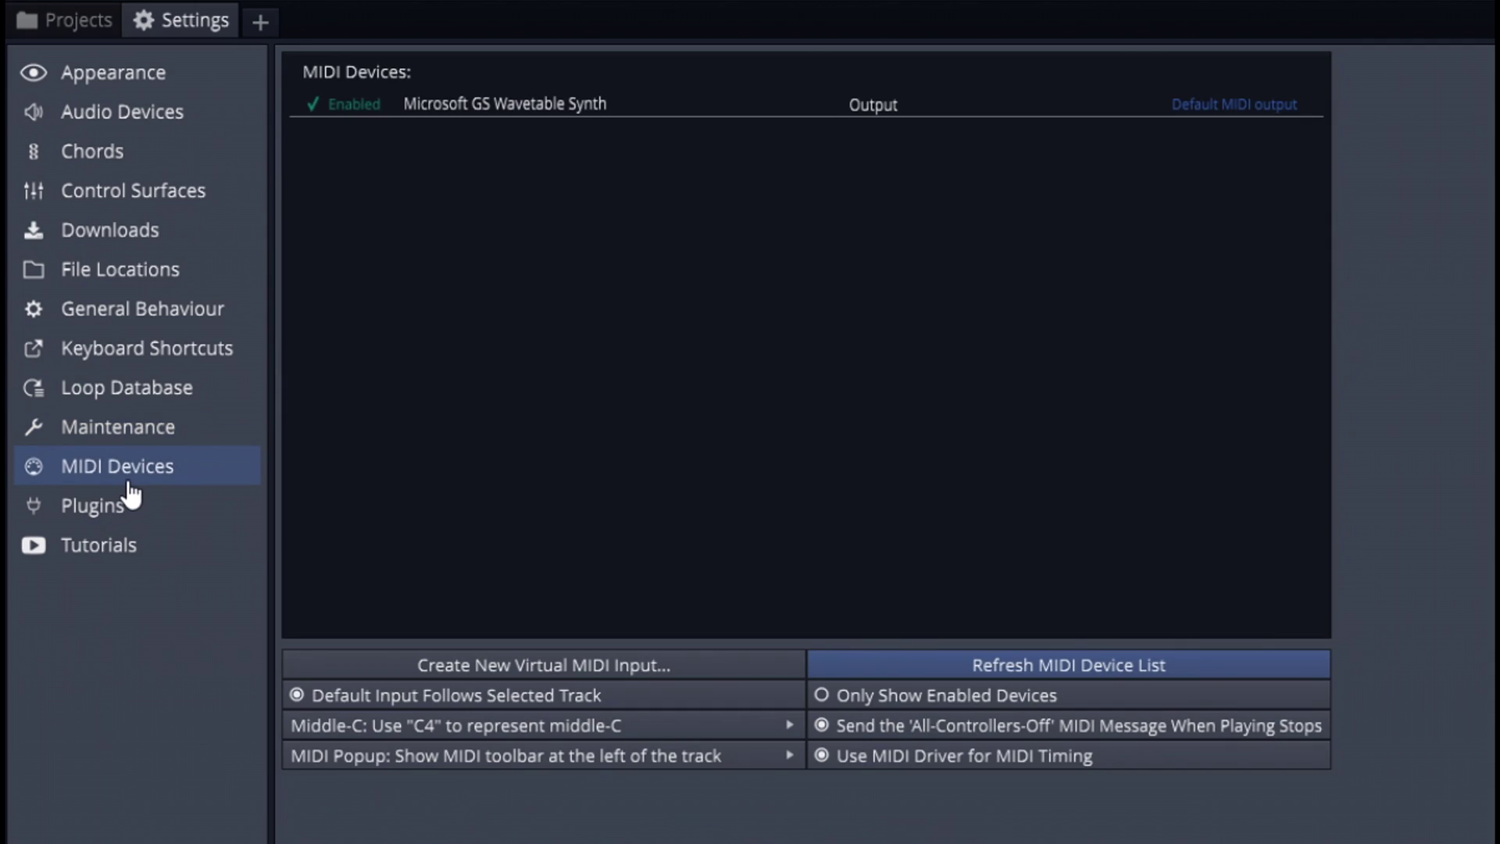
pyautogui.click(621, 663)
pyautogui.write('QWER')
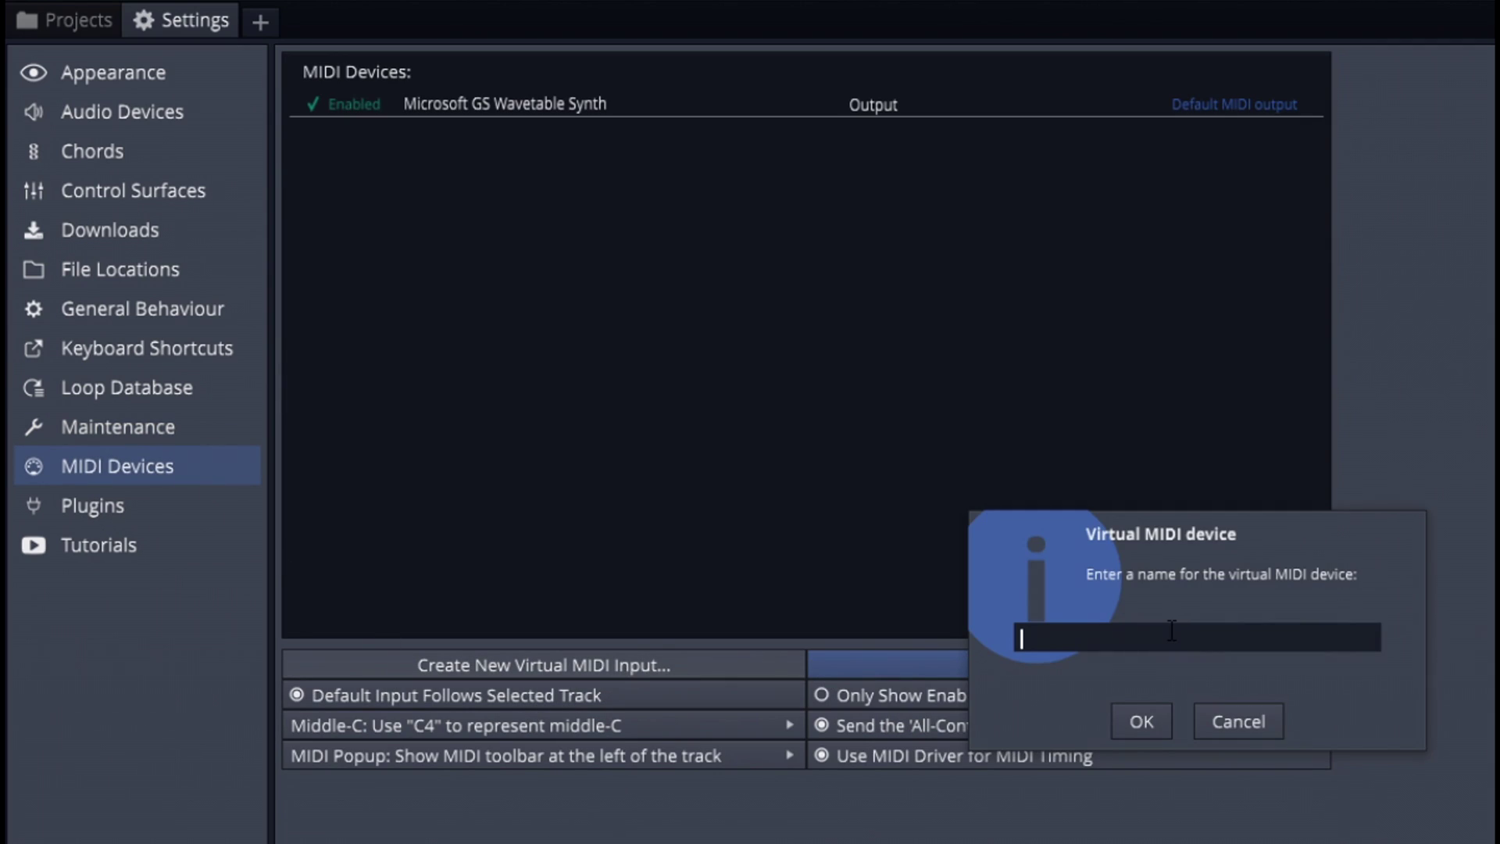
pyautogui.write('TY Keyboa')
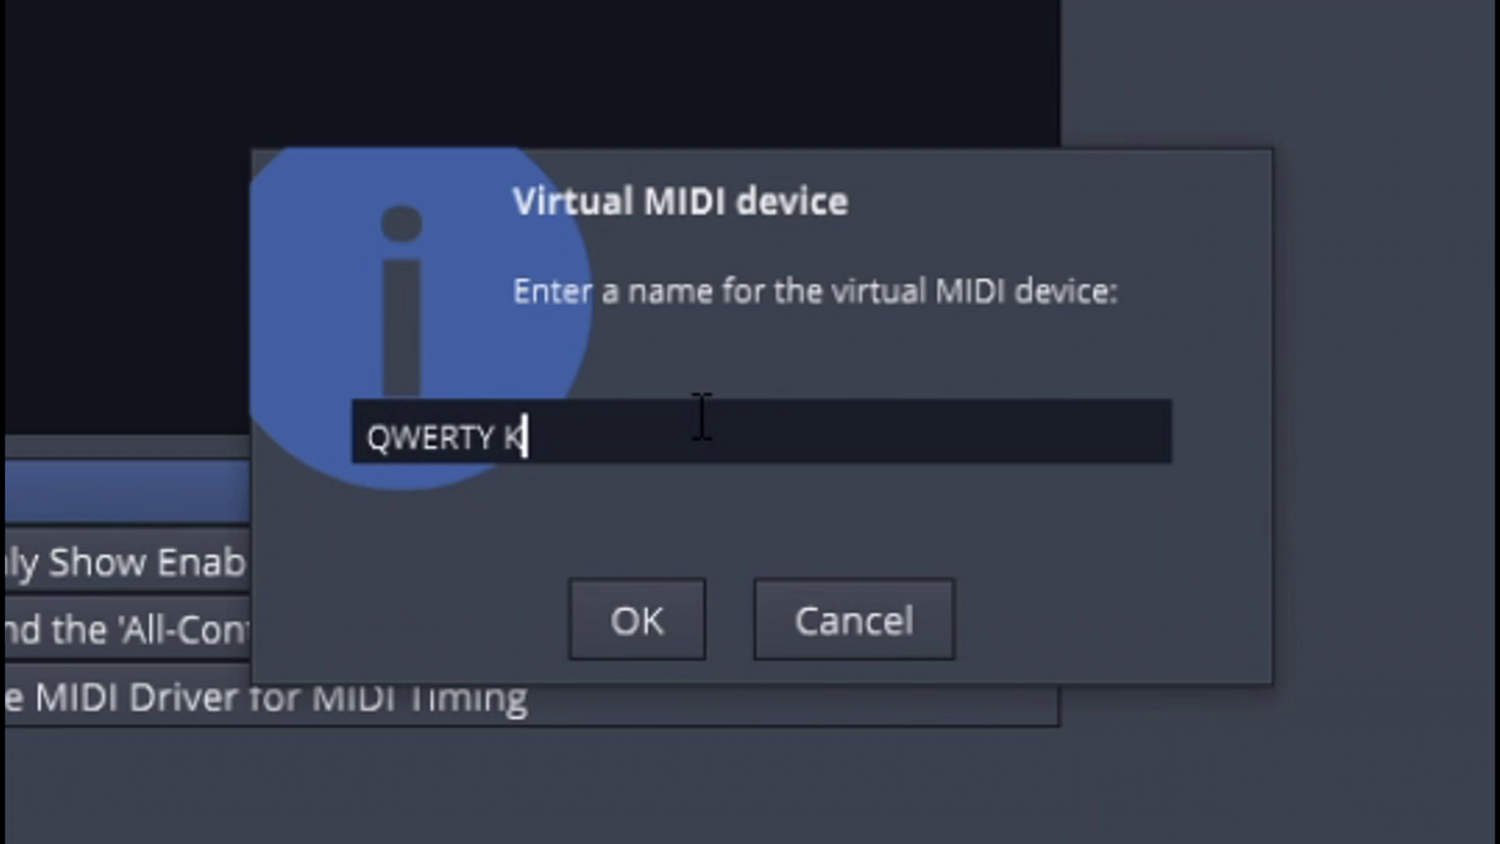
pyautogui.write('rd')
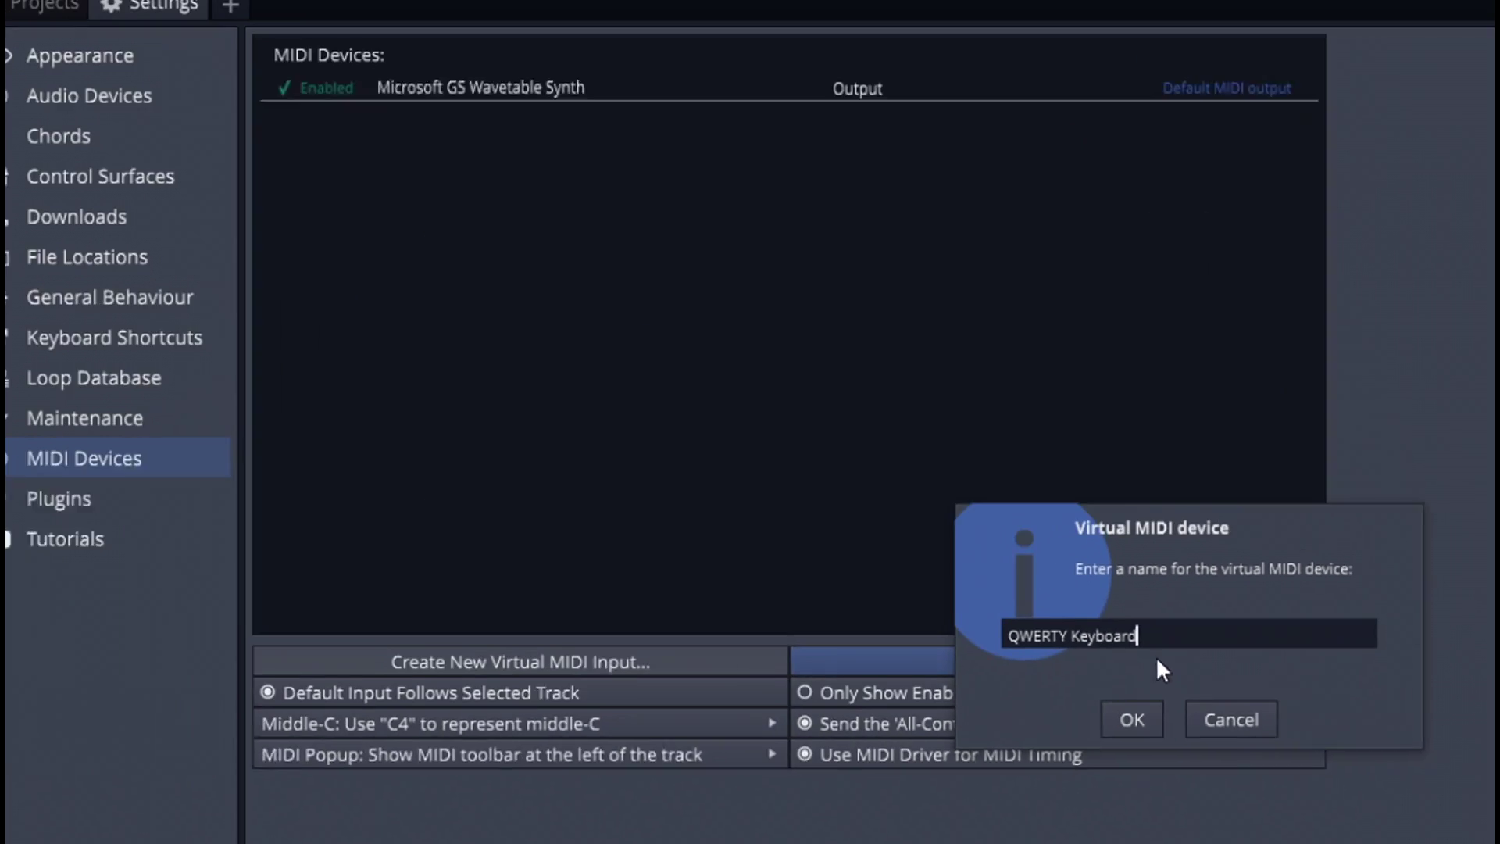
pyautogui.click(1152, 719)
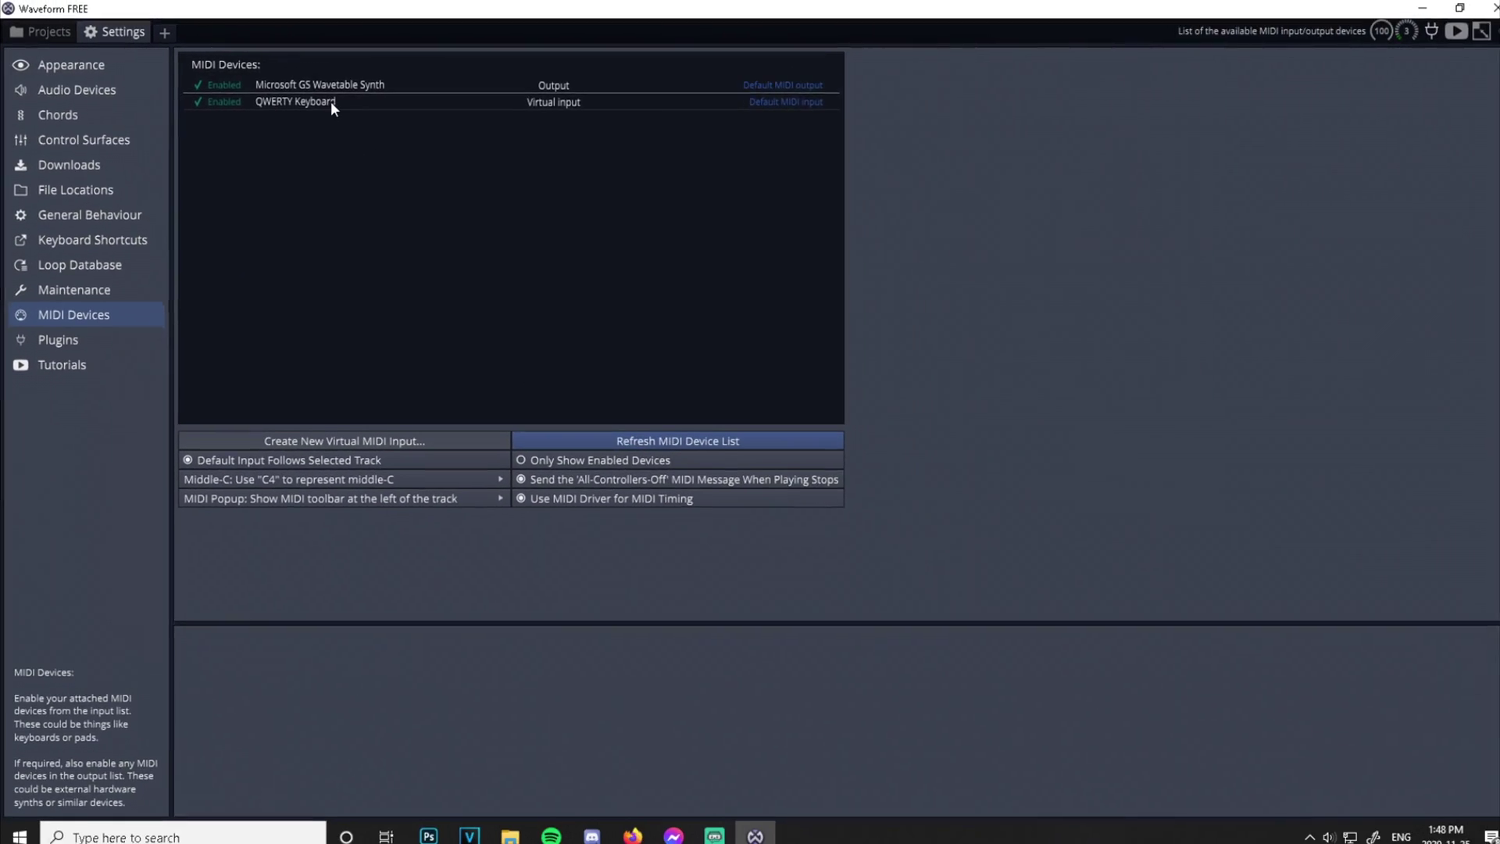
pyautogui.click(328, 102)
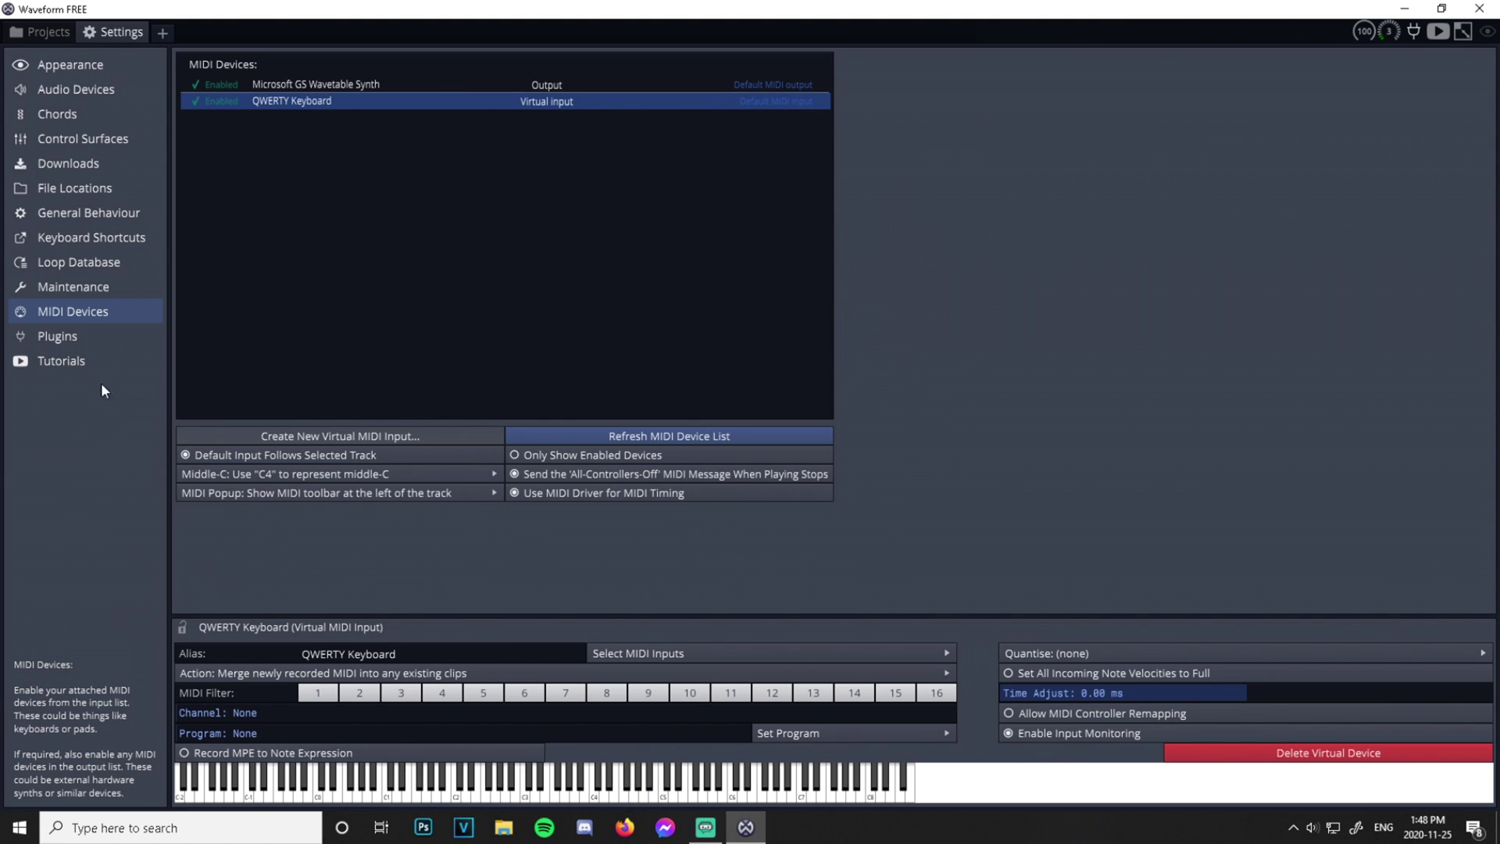
pyautogui.click(64, 343)
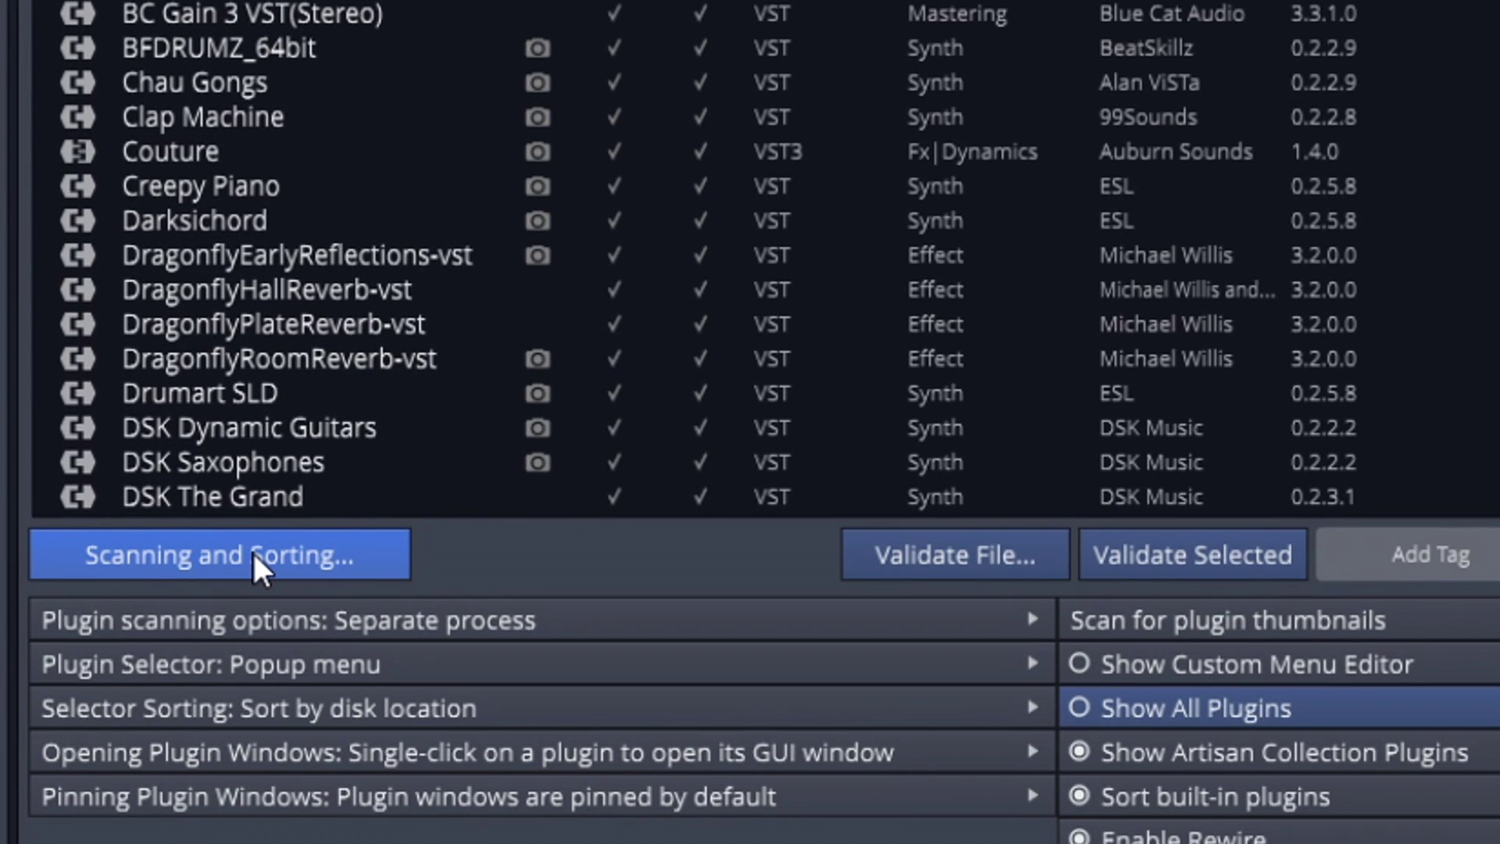
pyautogui.click(271, 630)
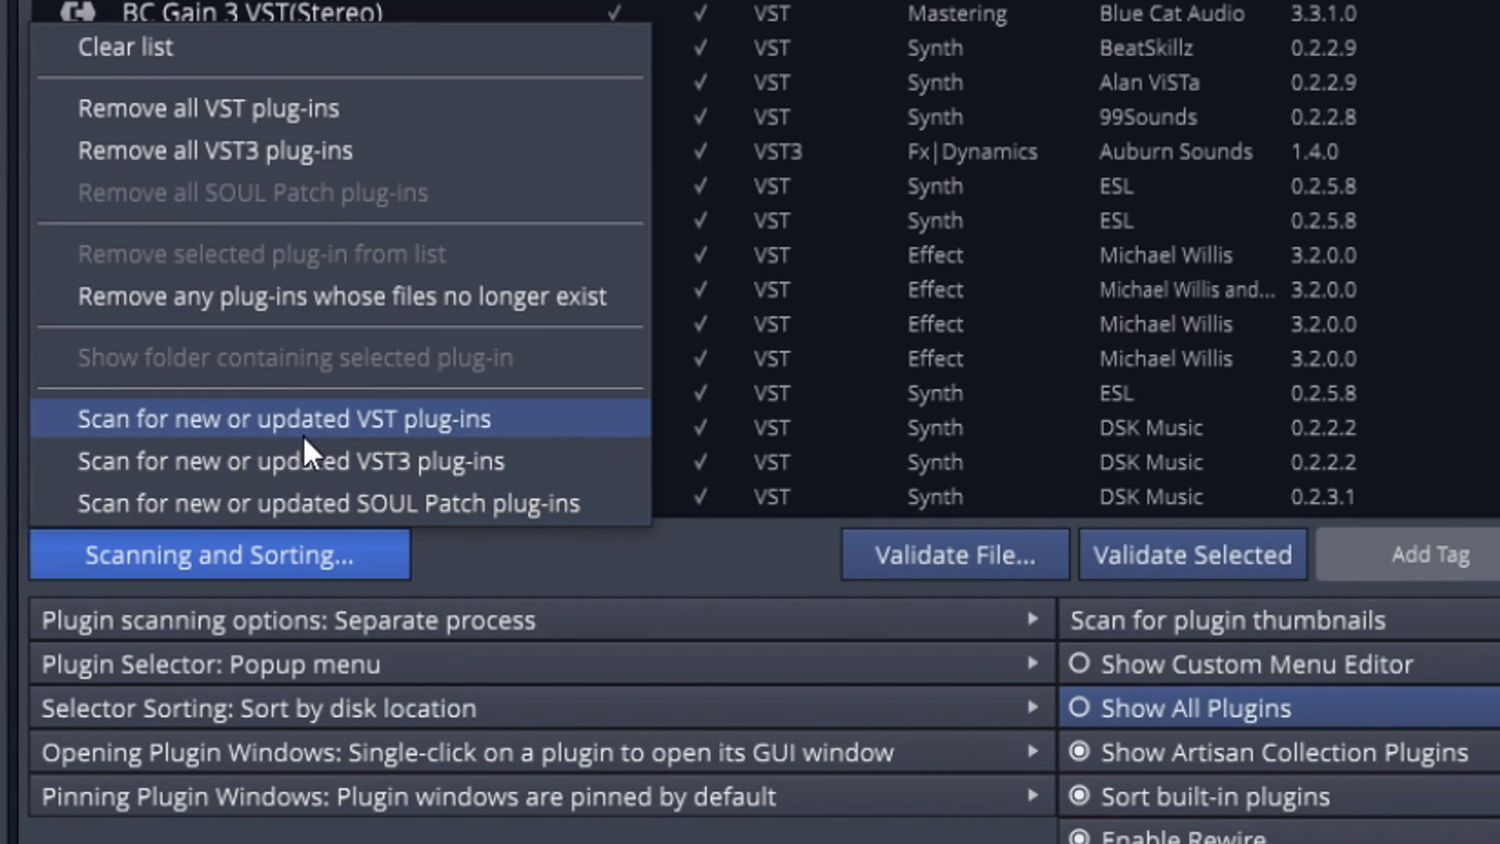
pyautogui.click(367, 428)
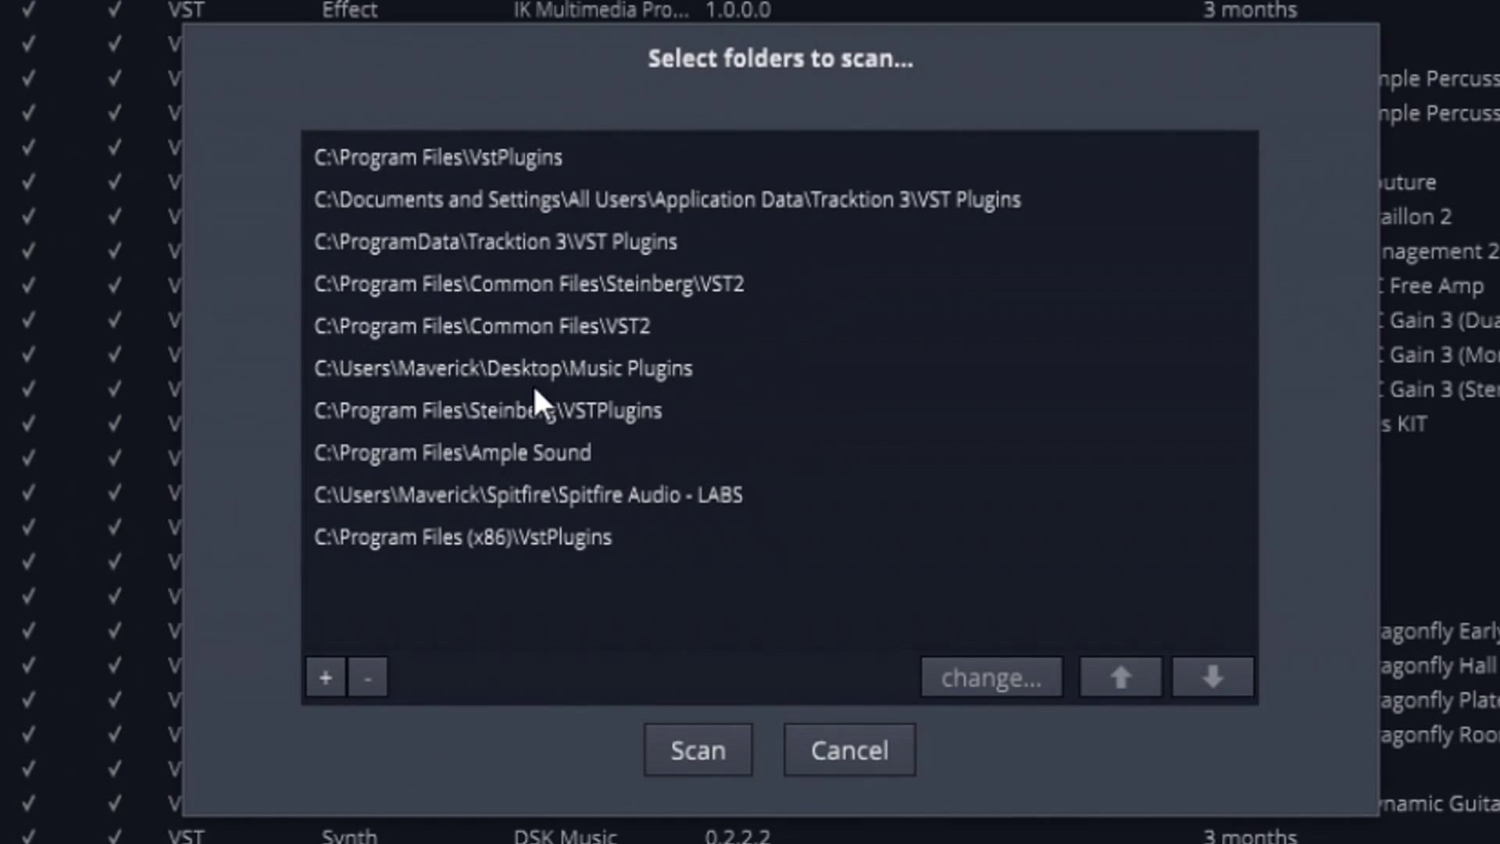
pyautogui.click(507, 373)
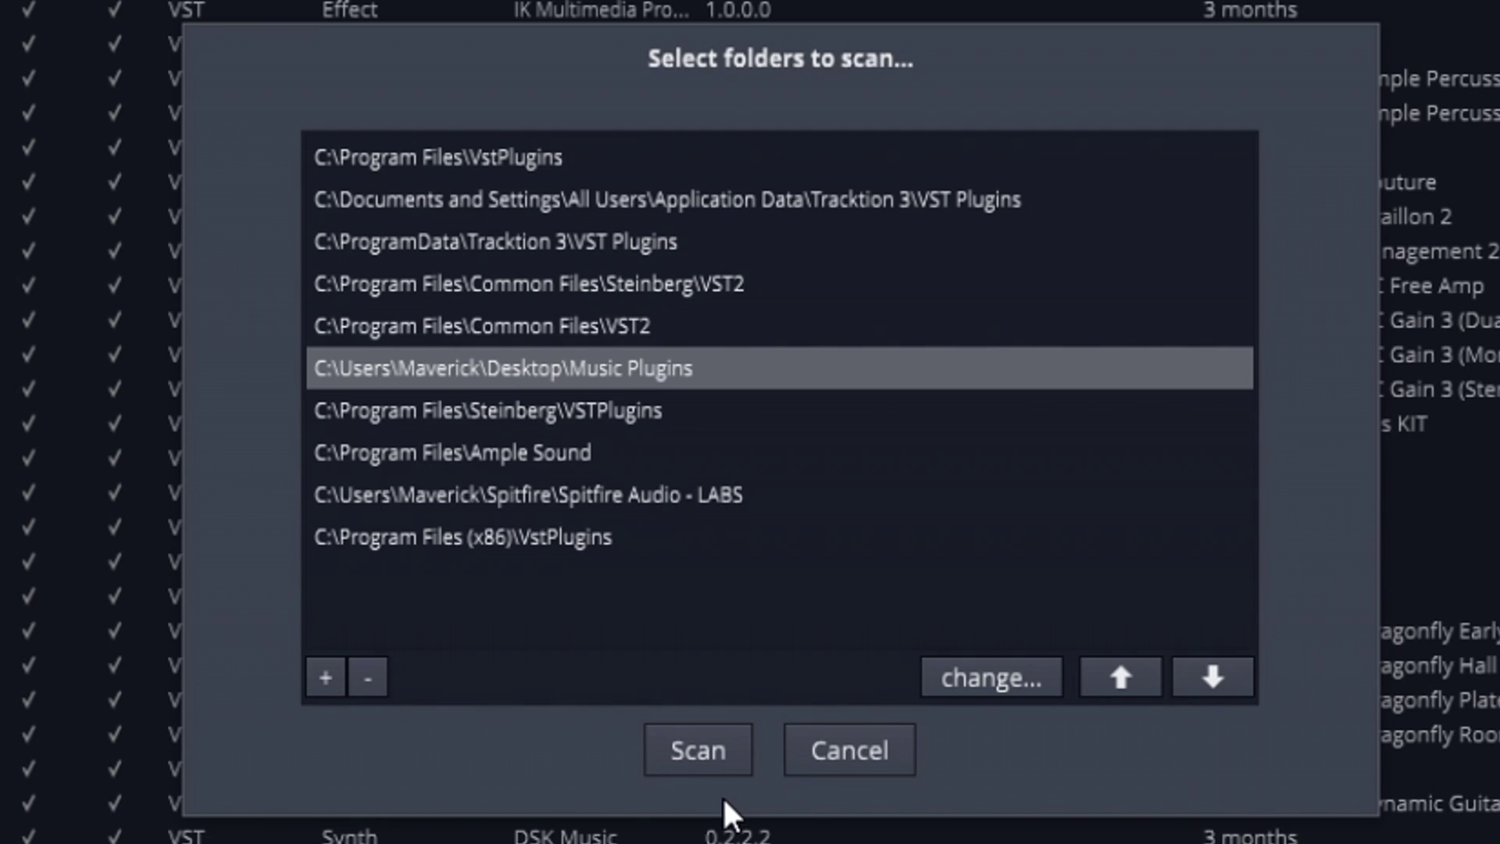
pyautogui.click(862, 747)
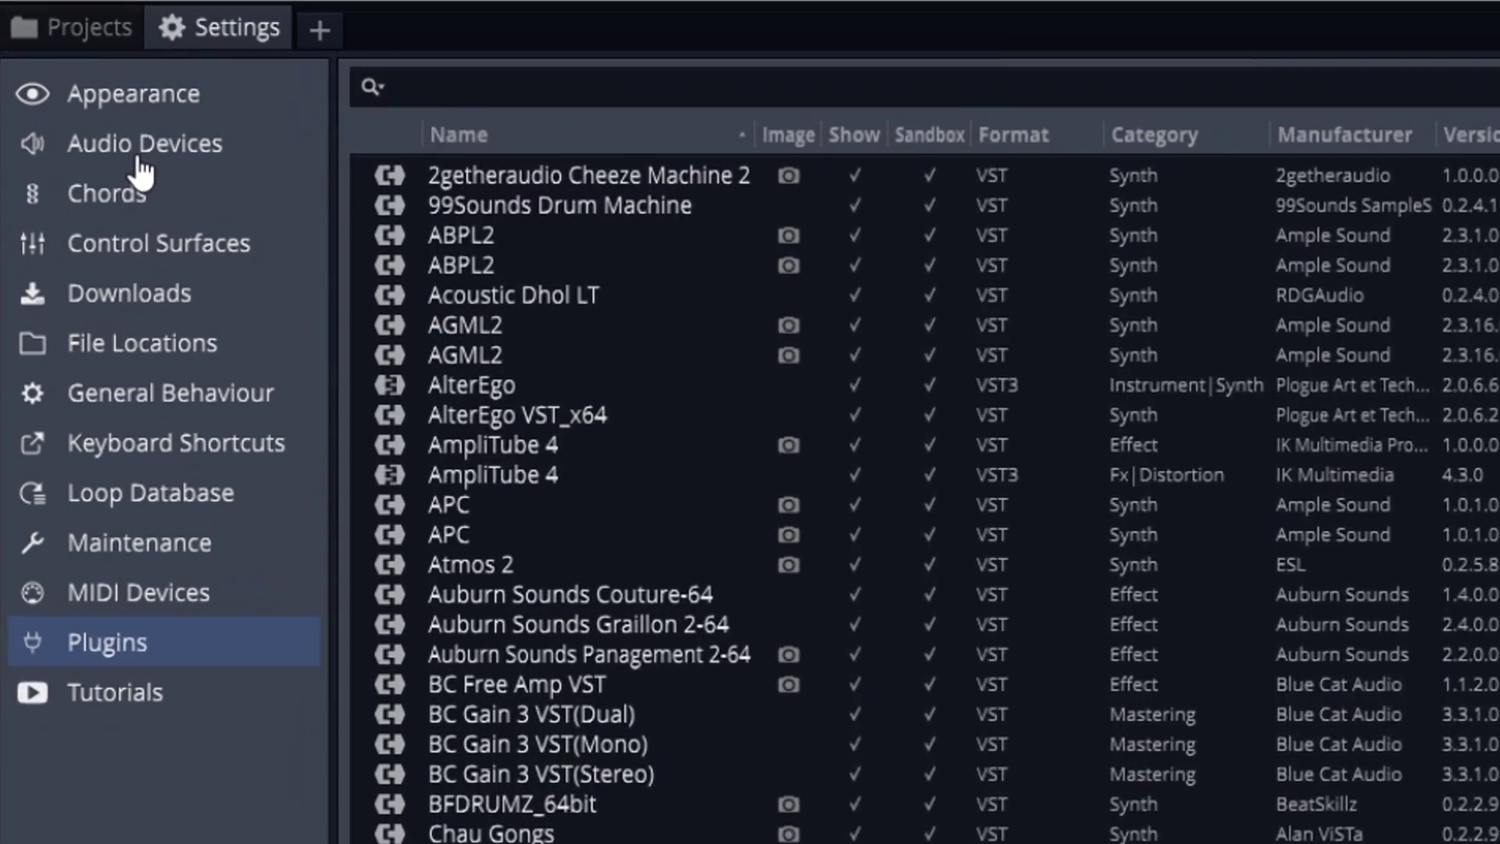
# Browse the Audio Devices, General Behaviour, File Locations and Keyboard Shortcuts settings pages
pyautogui.click(81, 103)
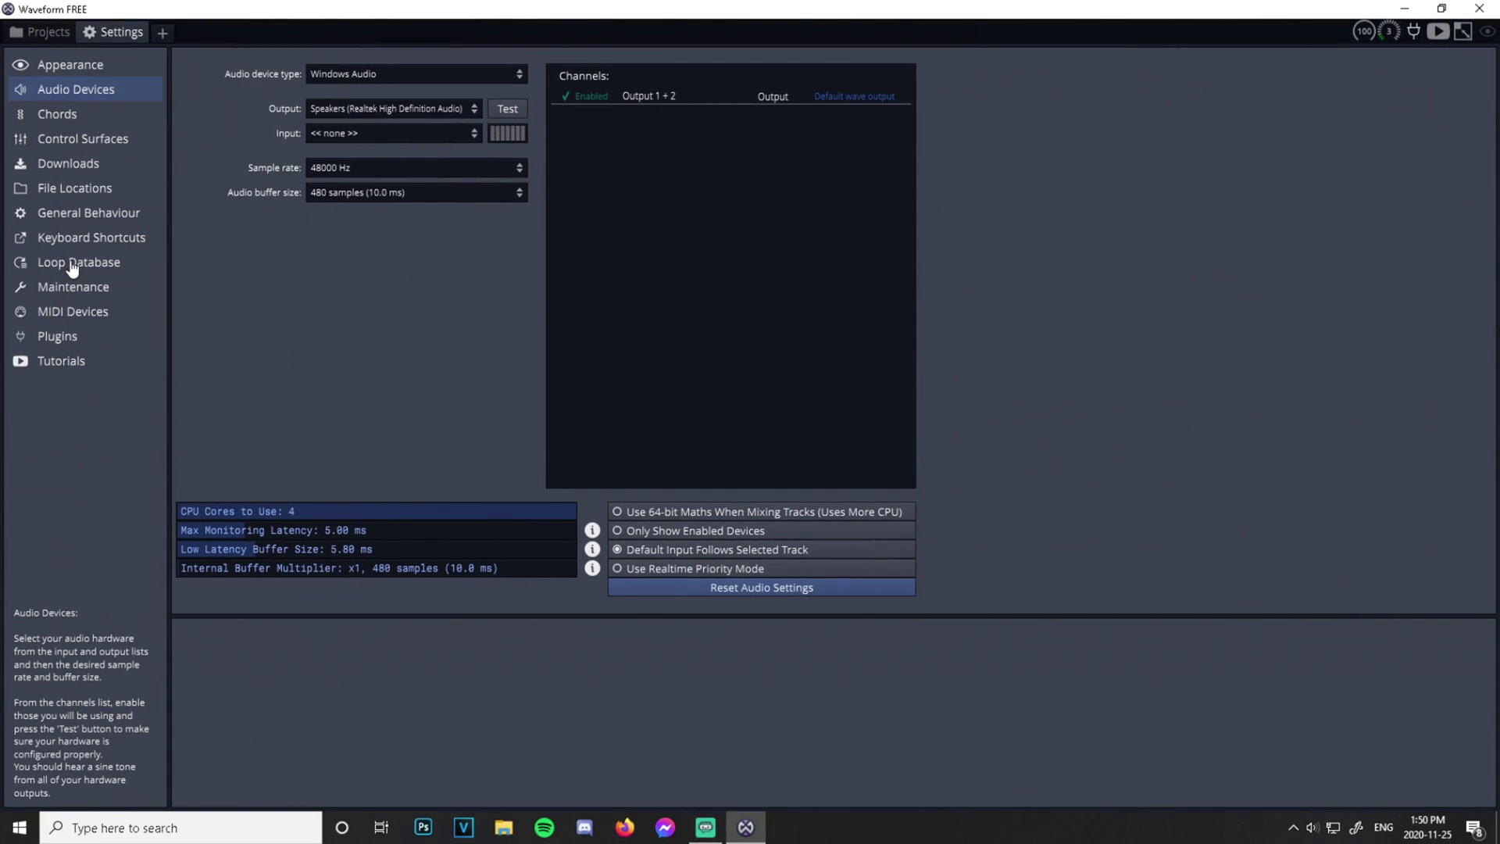
pyautogui.click(65, 221)
pyautogui.click(68, 187)
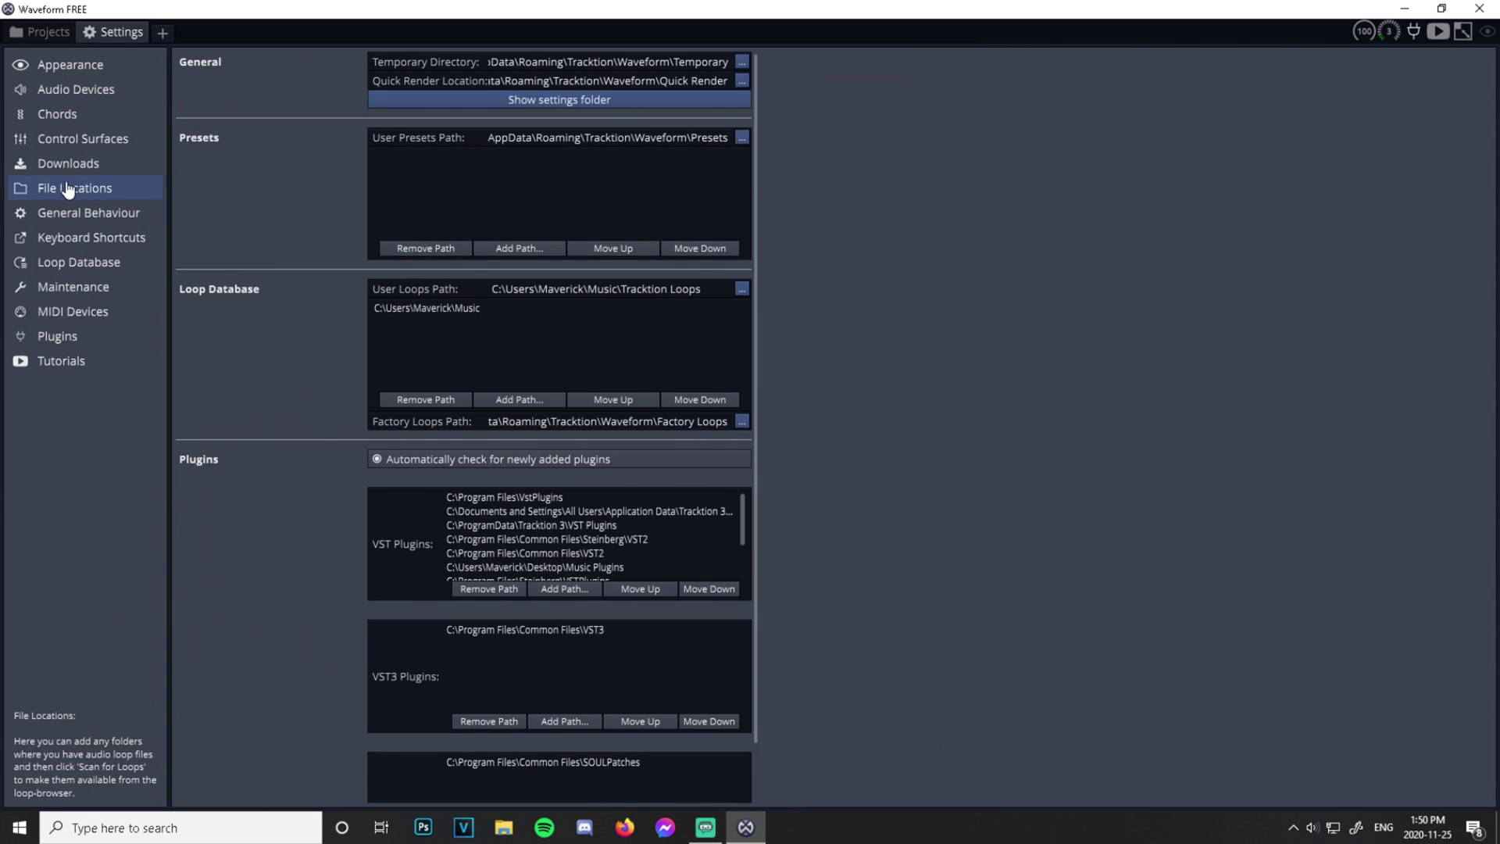
pyautogui.click(91, 237)
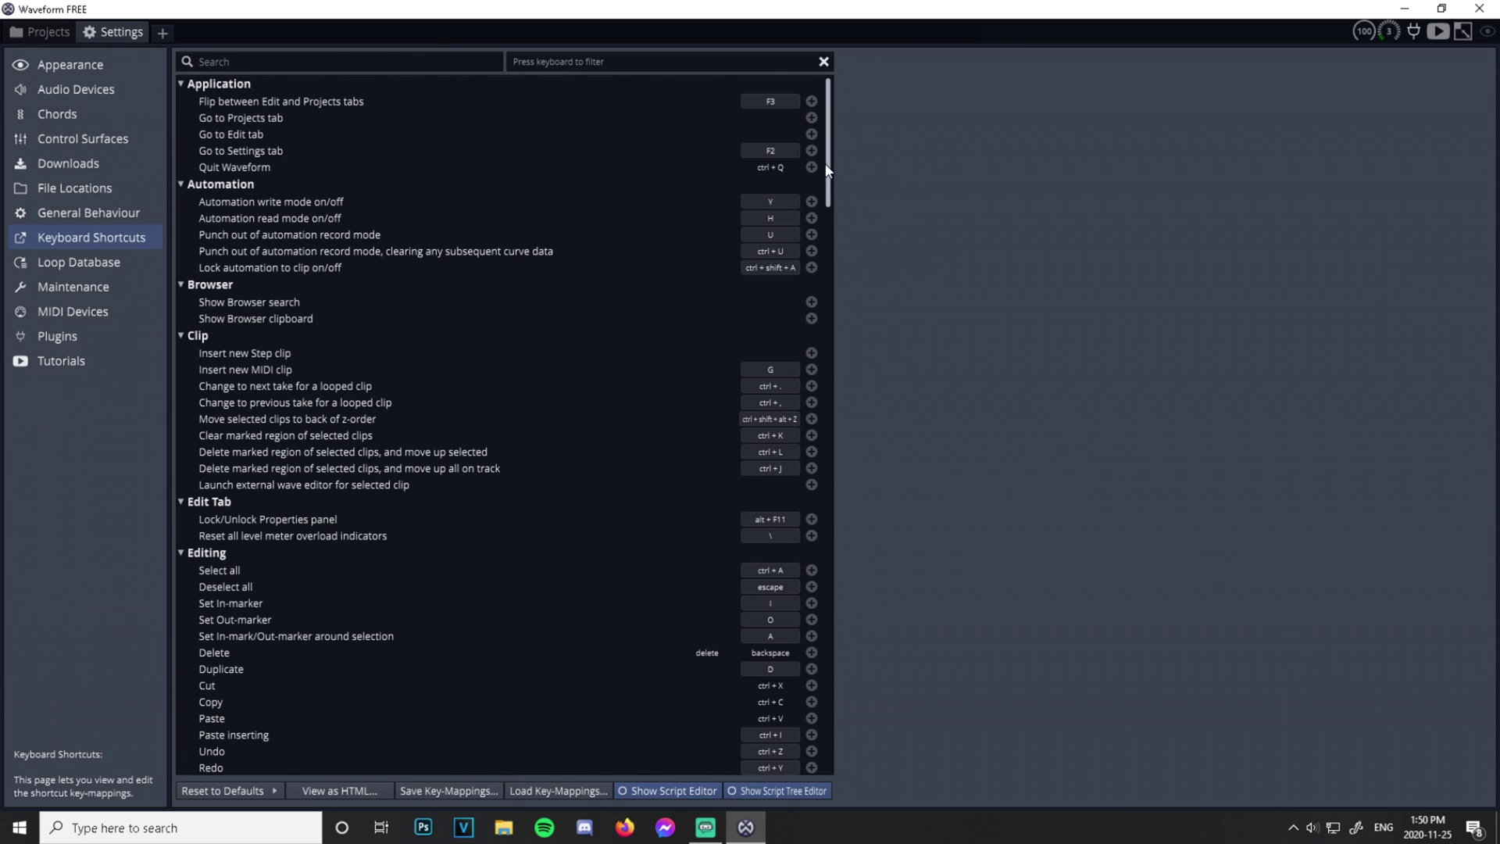
pyautogui.scroll(-2, 836, 176)
pyautogui.scroll(3, 836, 180)
pyautogui.moveTo(828, 180)
pyautogui.mouseDown()
pyautogui.moveTo(827, 295)
pyautogui.moveTo(826, 170)
pyautogui.mouseUp()
# Create a new project named 'Tutorial' from the Default template
pyautogui.click(54, 31)
pyautogui.click(160, 32)
pyautogui.click(202, 36)
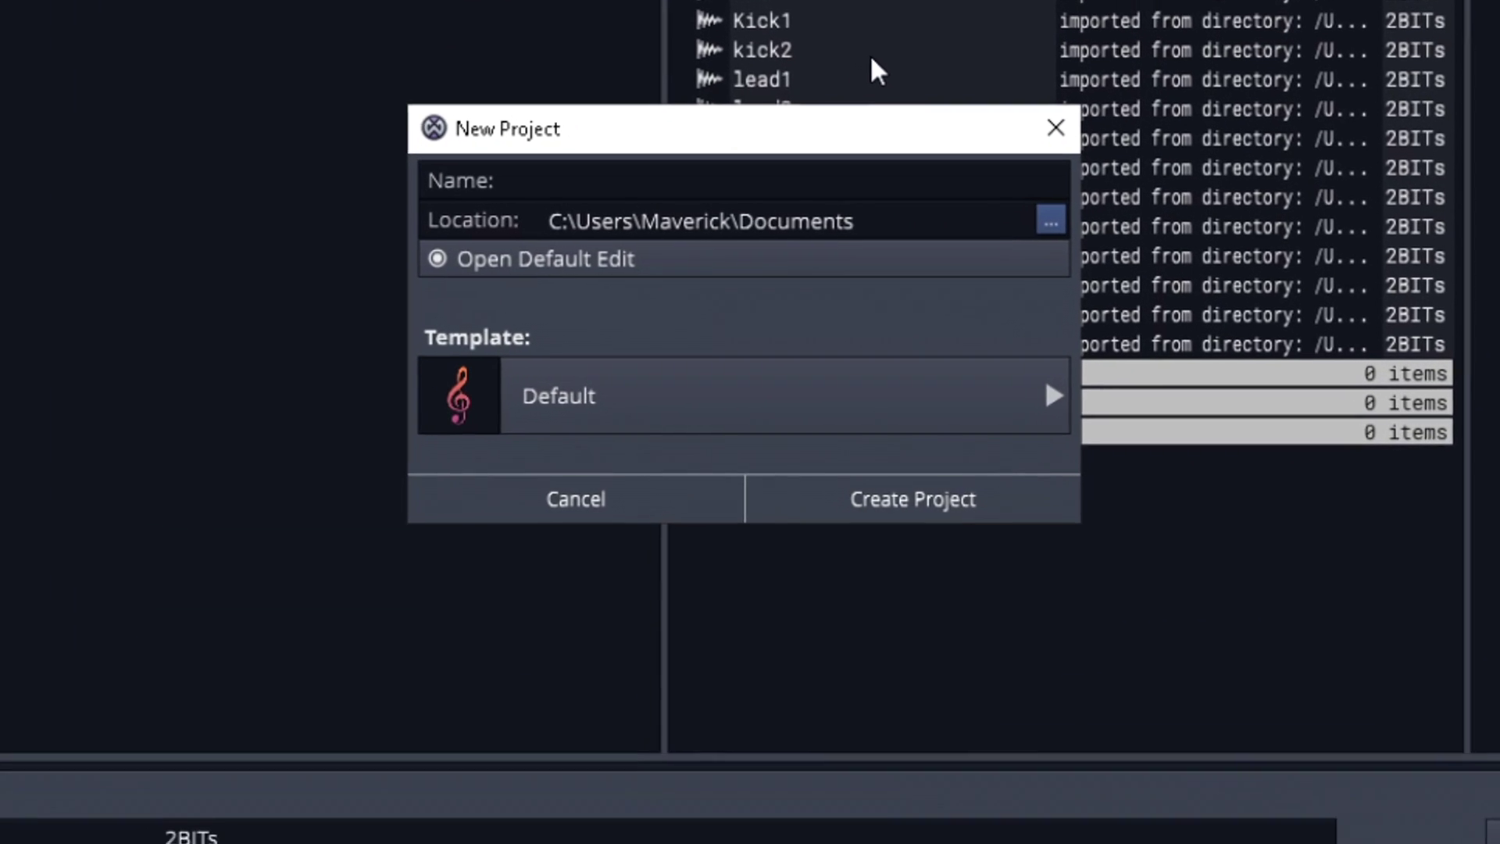
pyautogui.write('Tut')
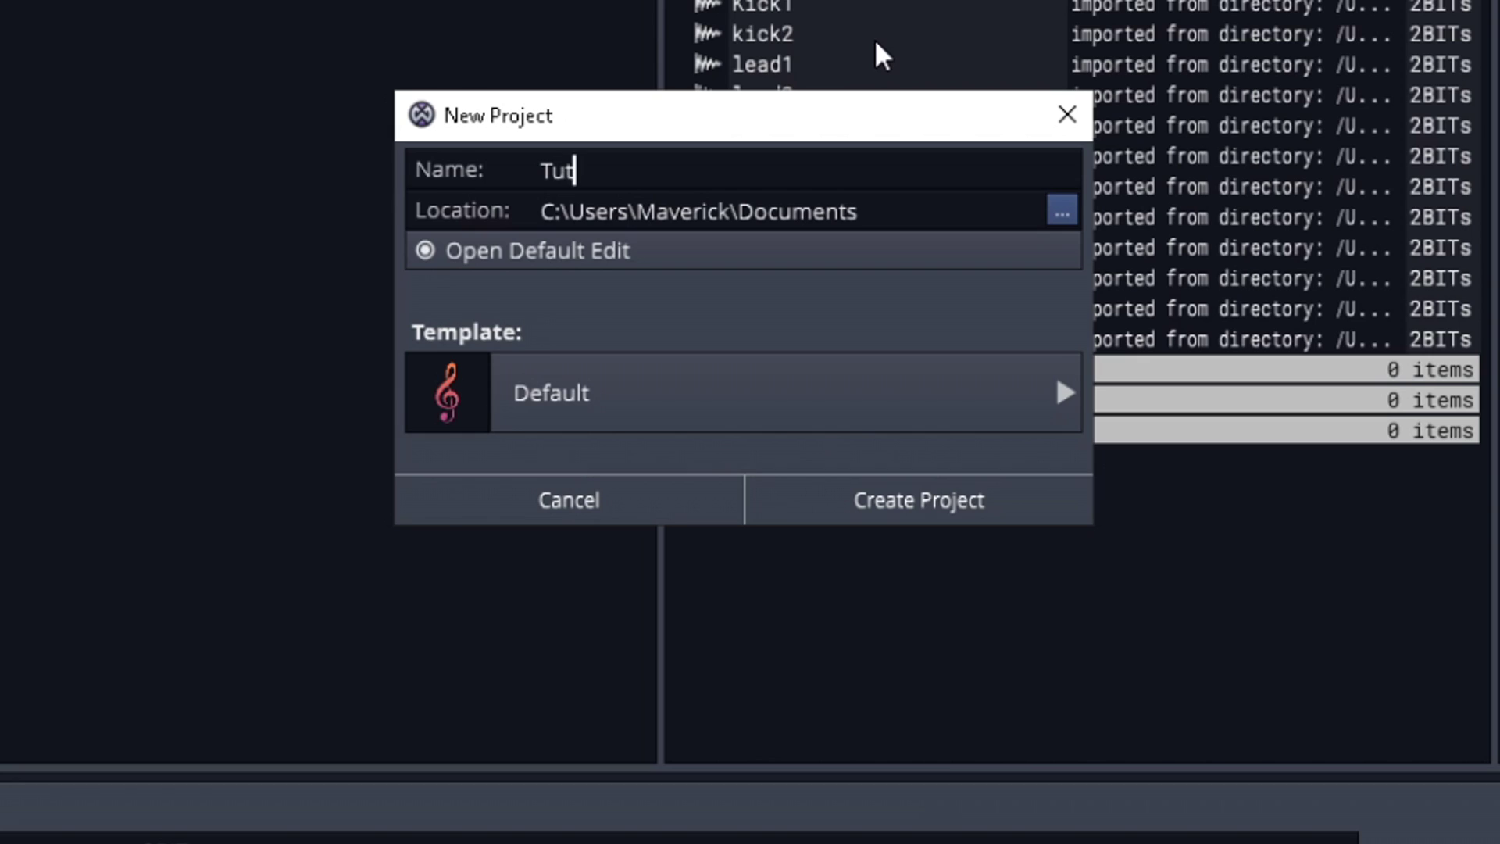
pyautogui.write('orial')
pyautogui.click(767, 426)
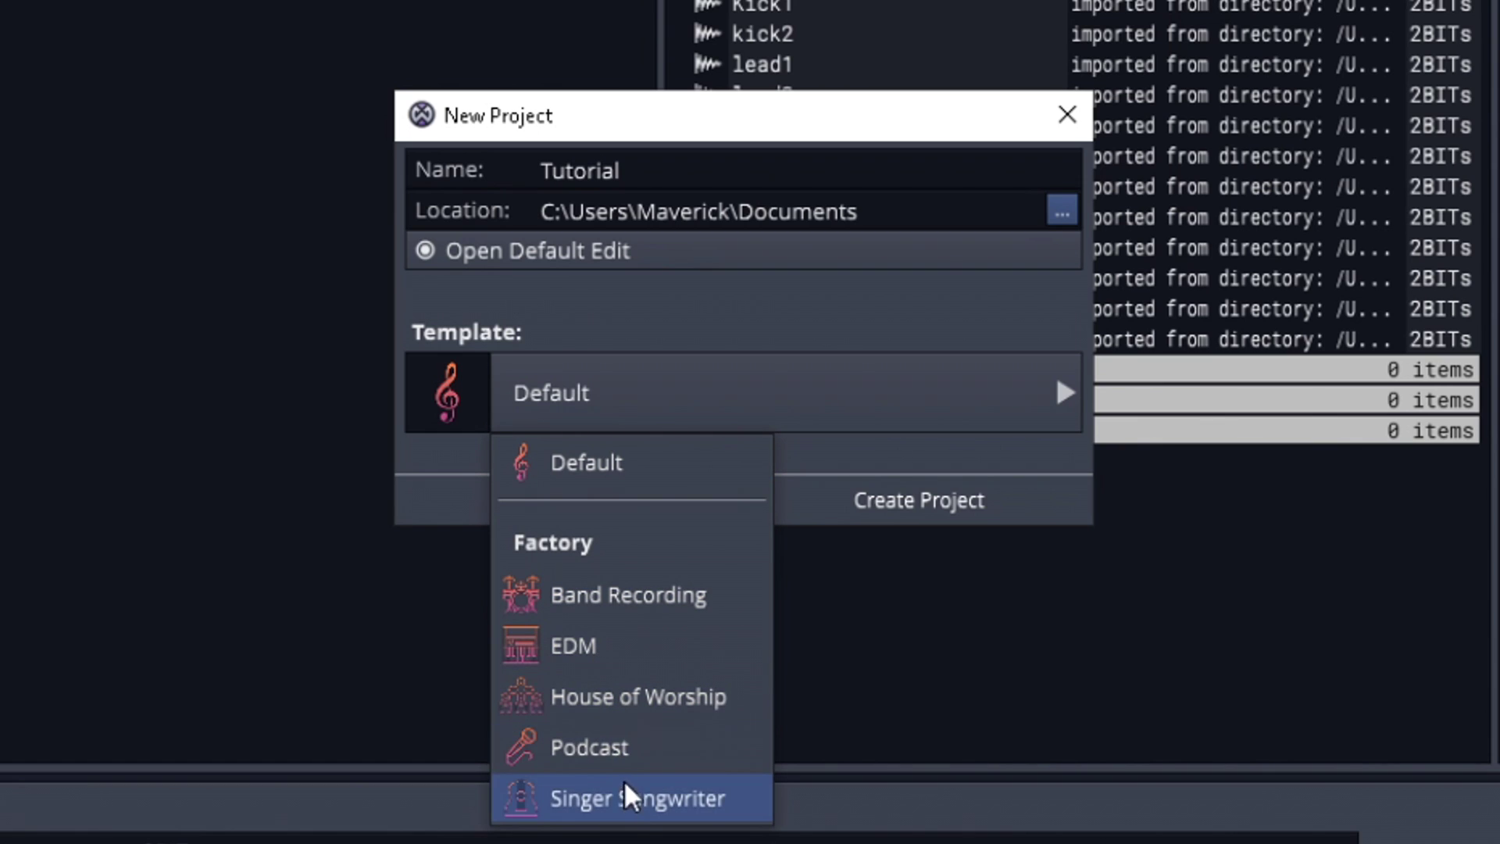
pyautogui.click(537, 473)
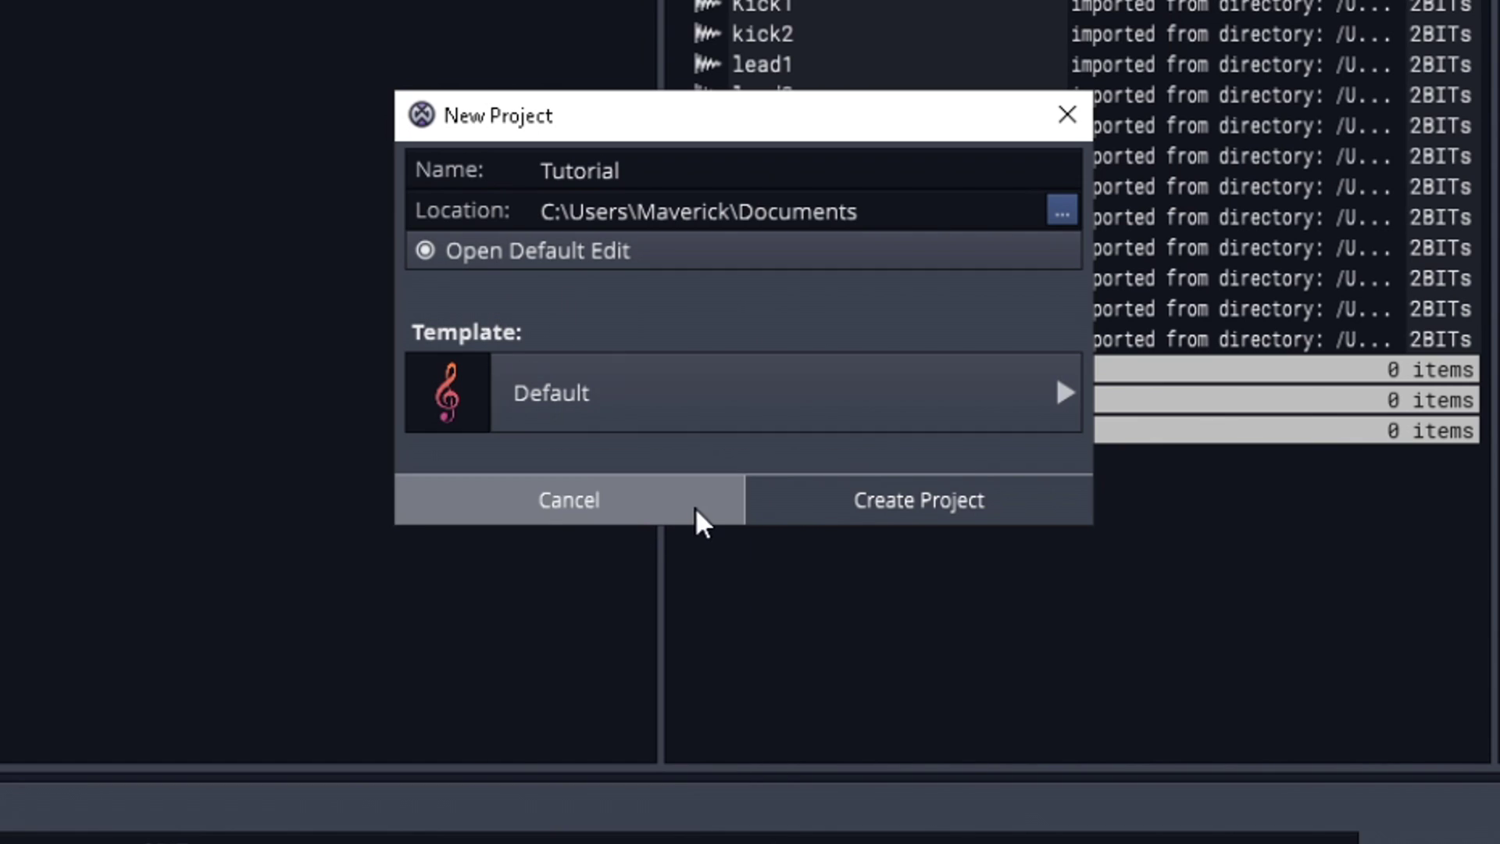
pyautogui.click(824, 508)
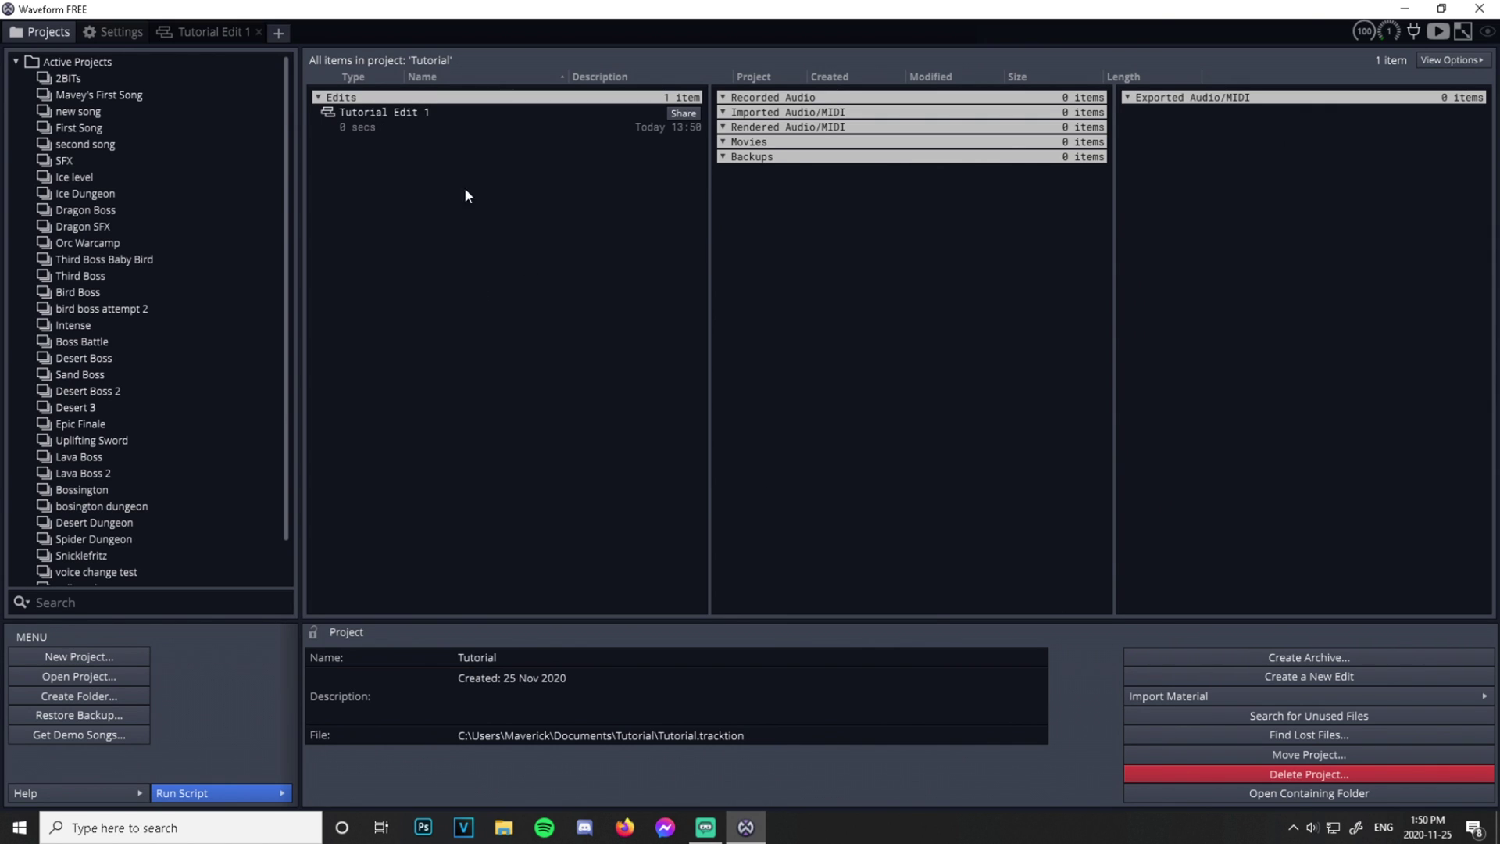
# Open Tutorial Edit 1, insert a new MIDI clip on Track 1 at bar 1, and expand the track
pyautogui.doubleClick(368, 122)
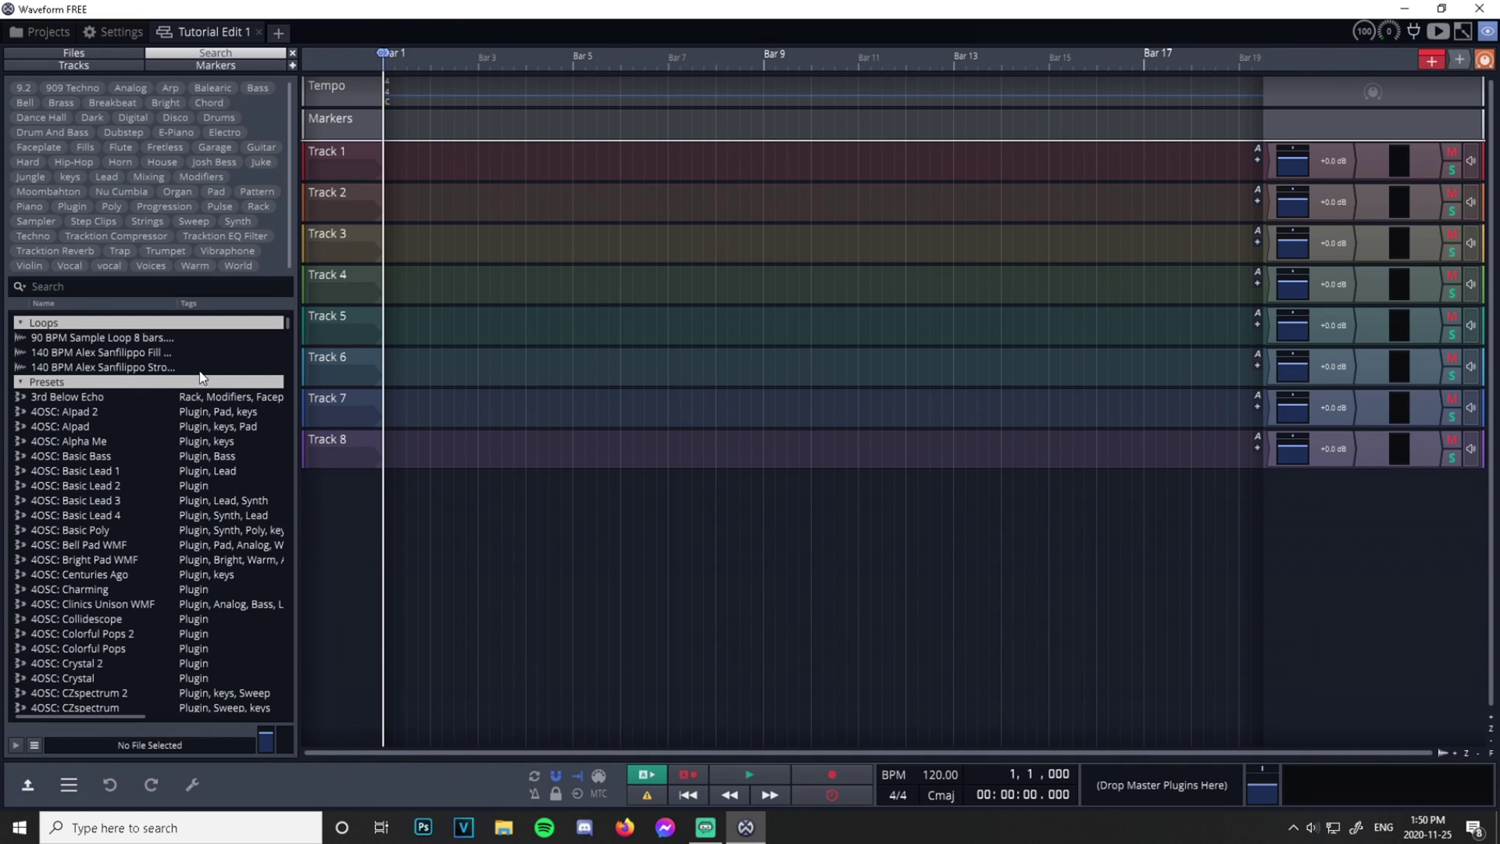
pyautogui.click(361, 150)
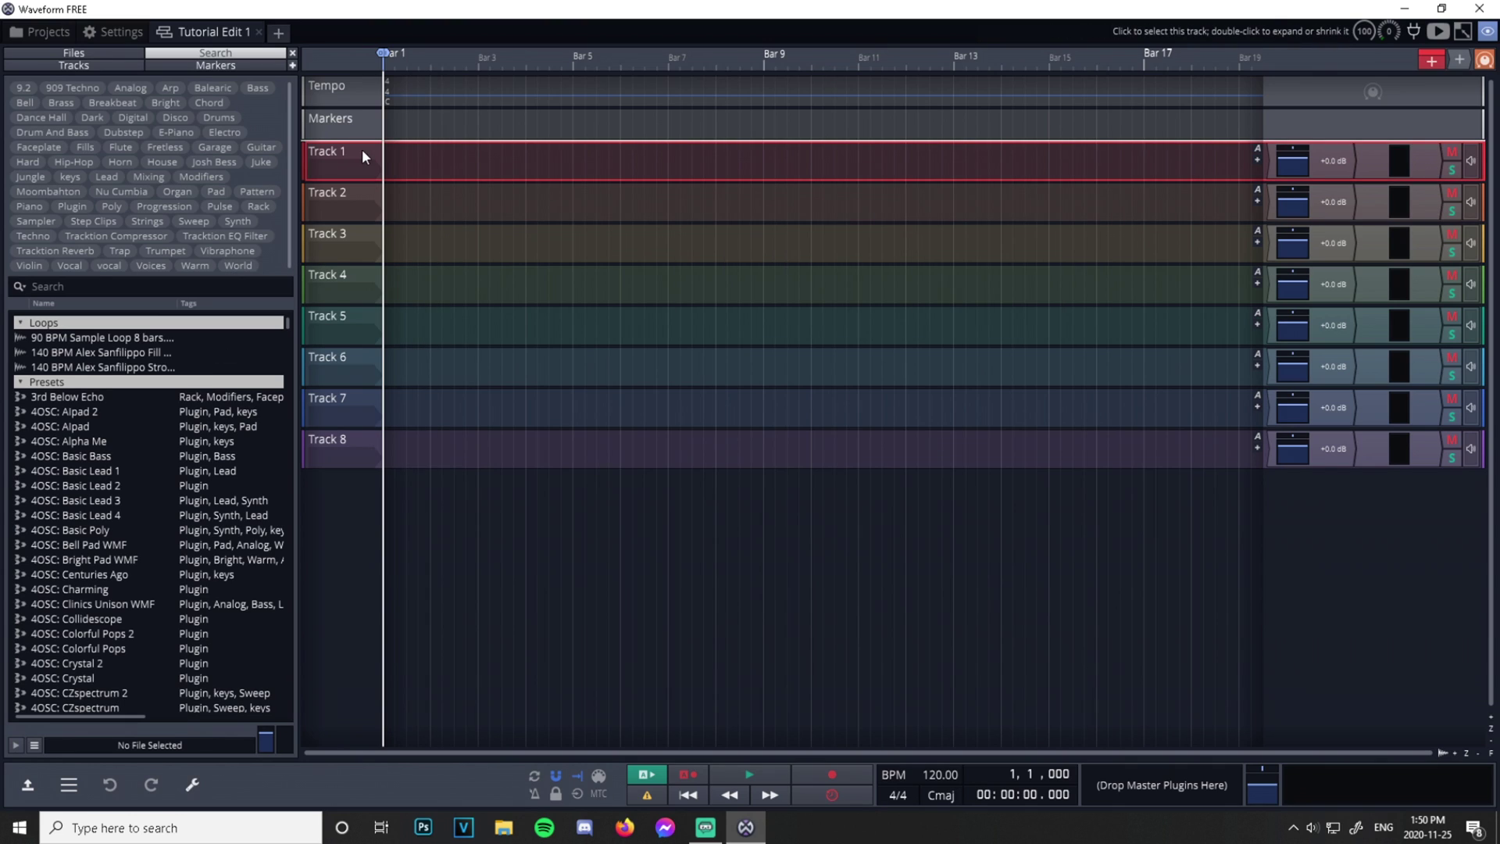
pyautogui.hotkey('shift', 'm')
pyautogui.click(362, 149)
pyautogui.doubleClick(362, 149)
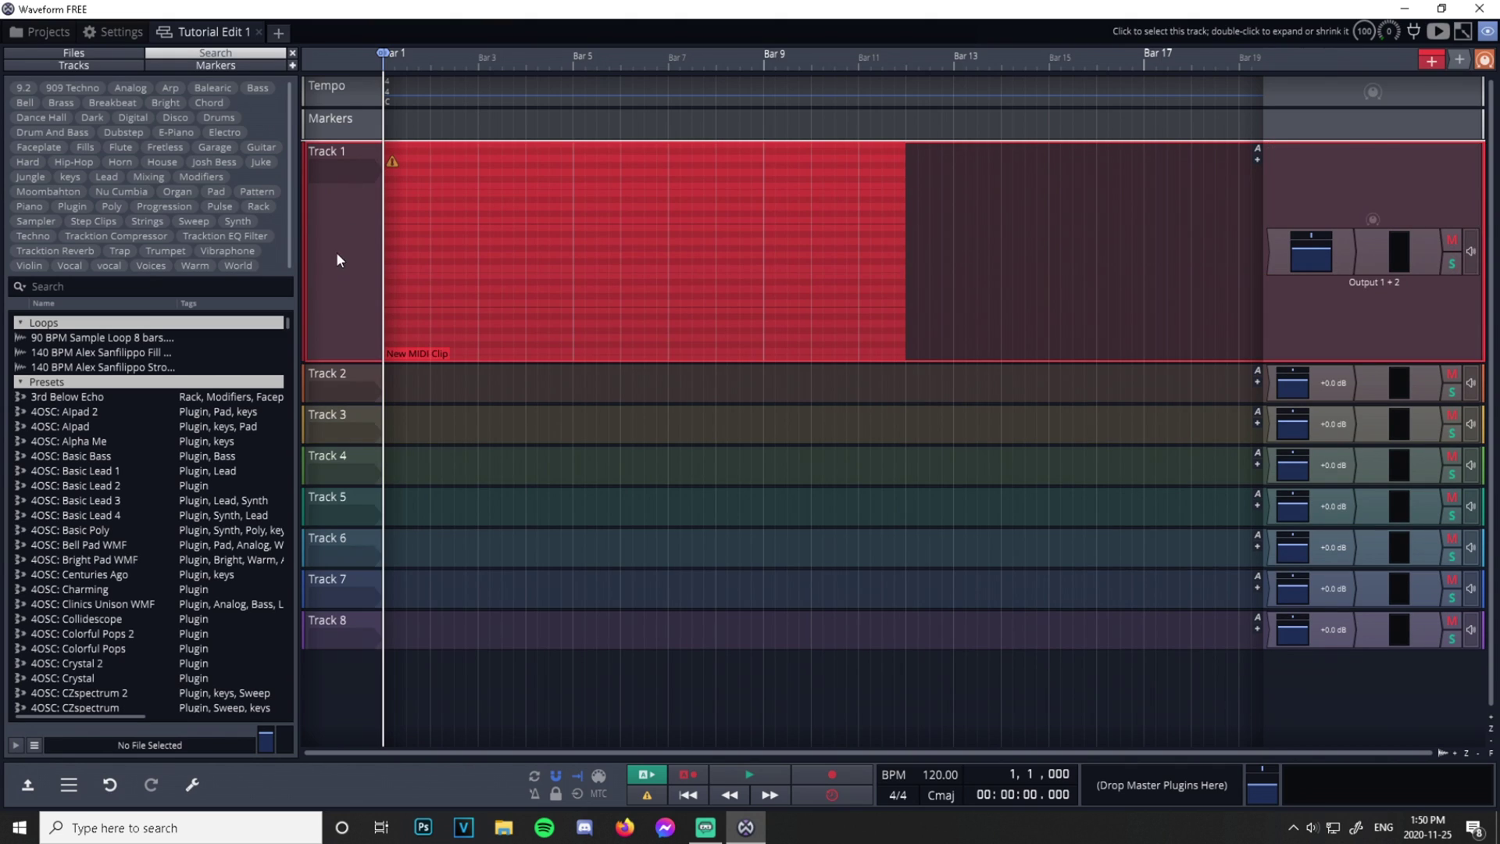
# Route Track 1 to QWERTY Keyboard, bring up the virtual keyboard, and lock the input on
pyautogui.click(330, 172)
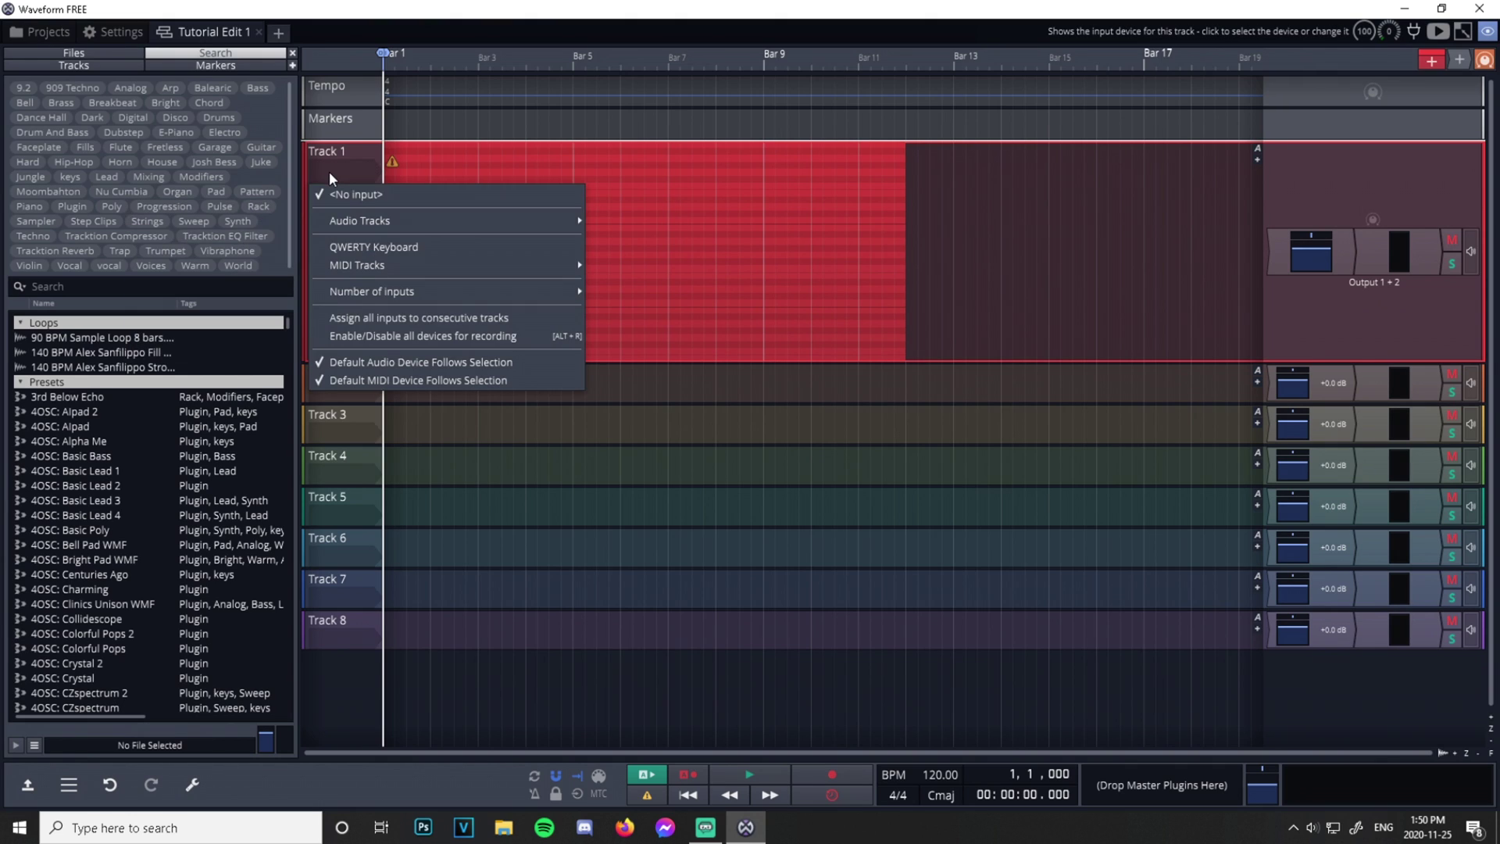
pyautogui.click(400, 247)
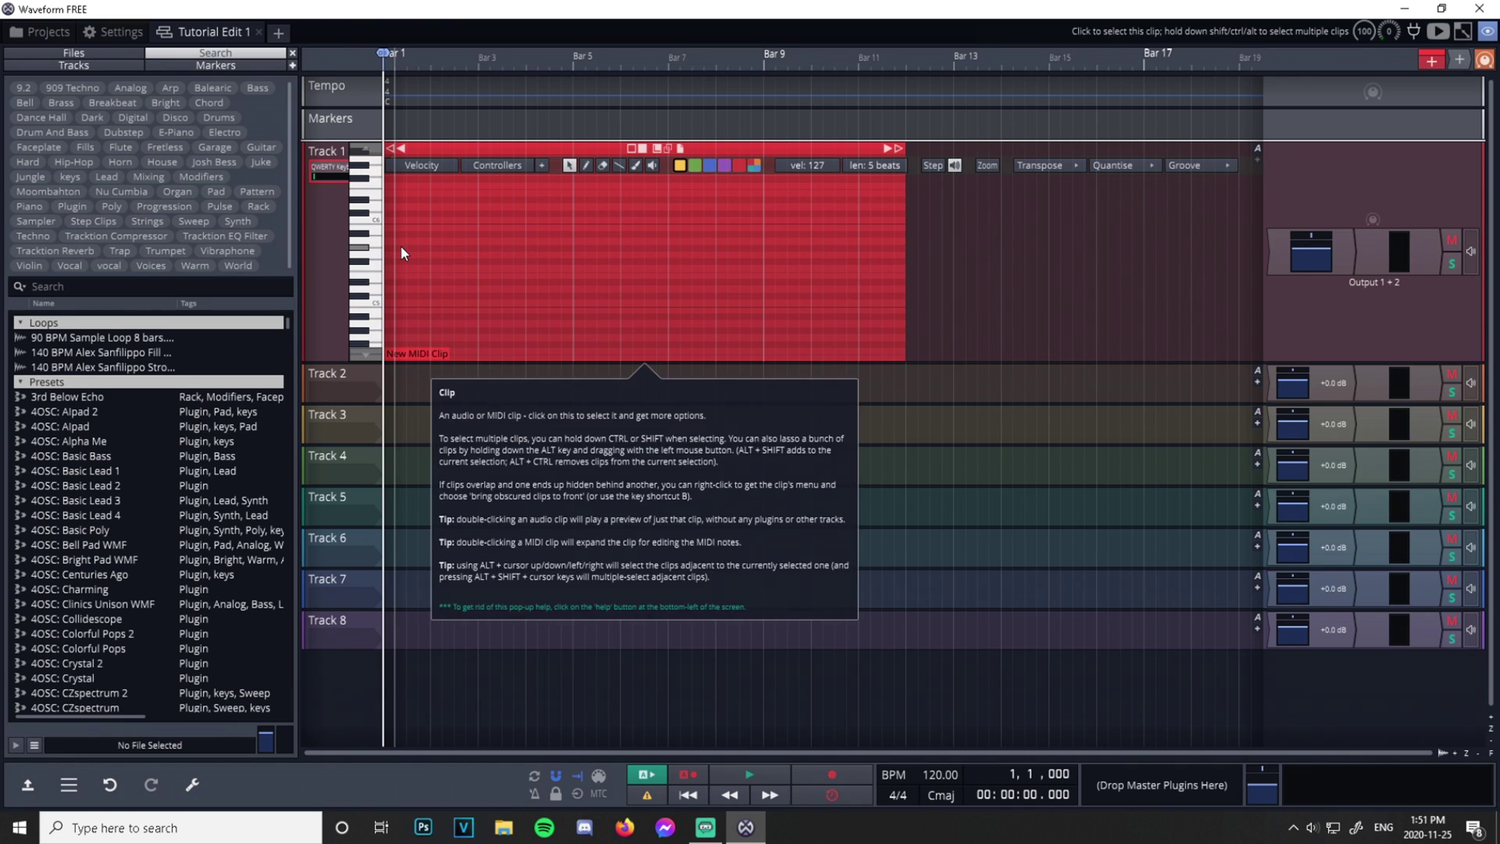
pyautogui.doubleClick(388, 192)
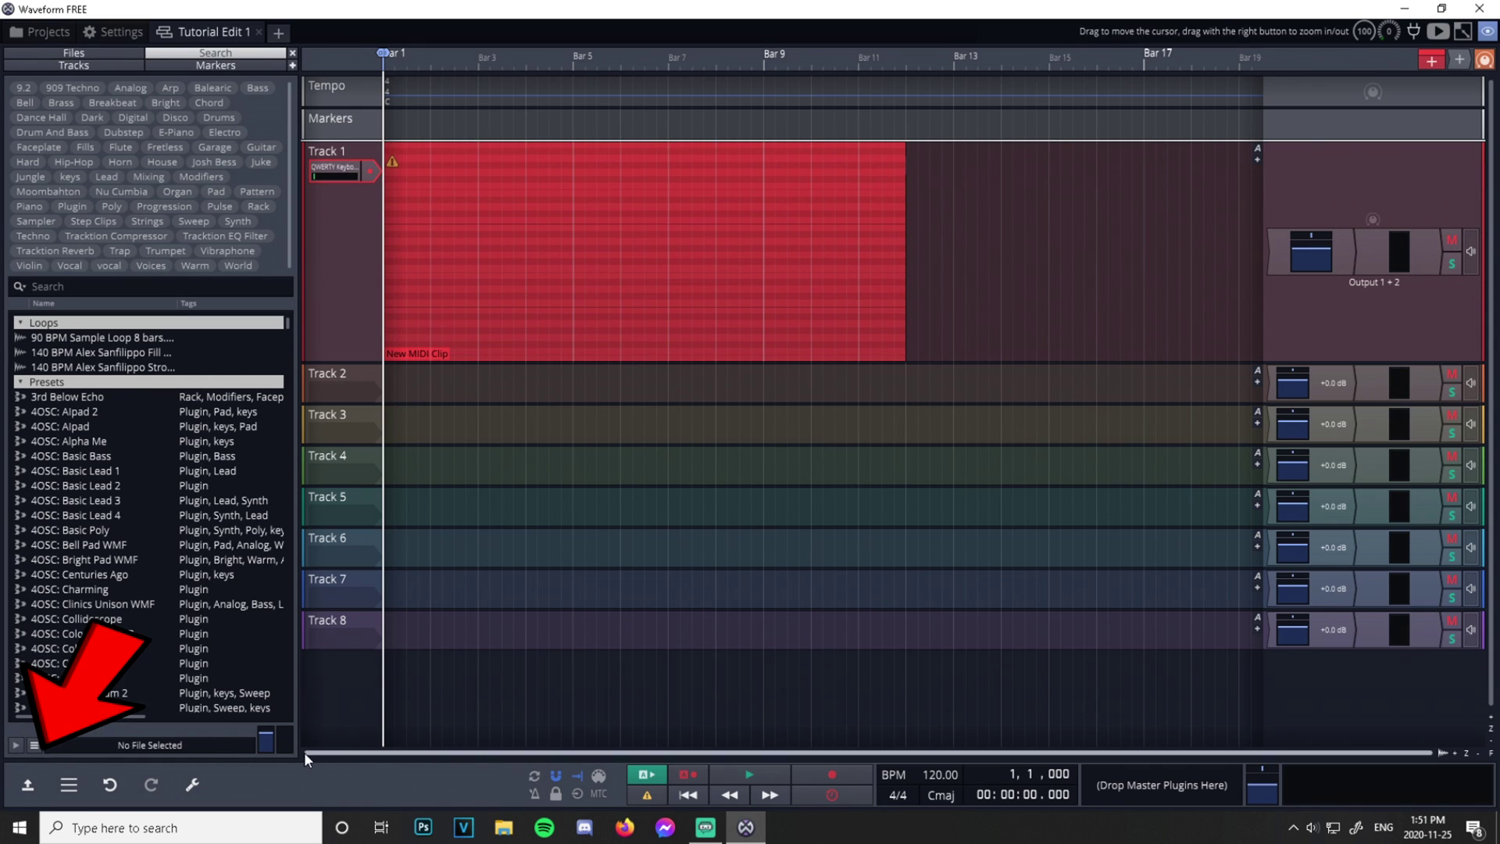
pyautogui.click(30, 784)
pyautogui.click(30, 784)
pyautogui.click(94, 715)
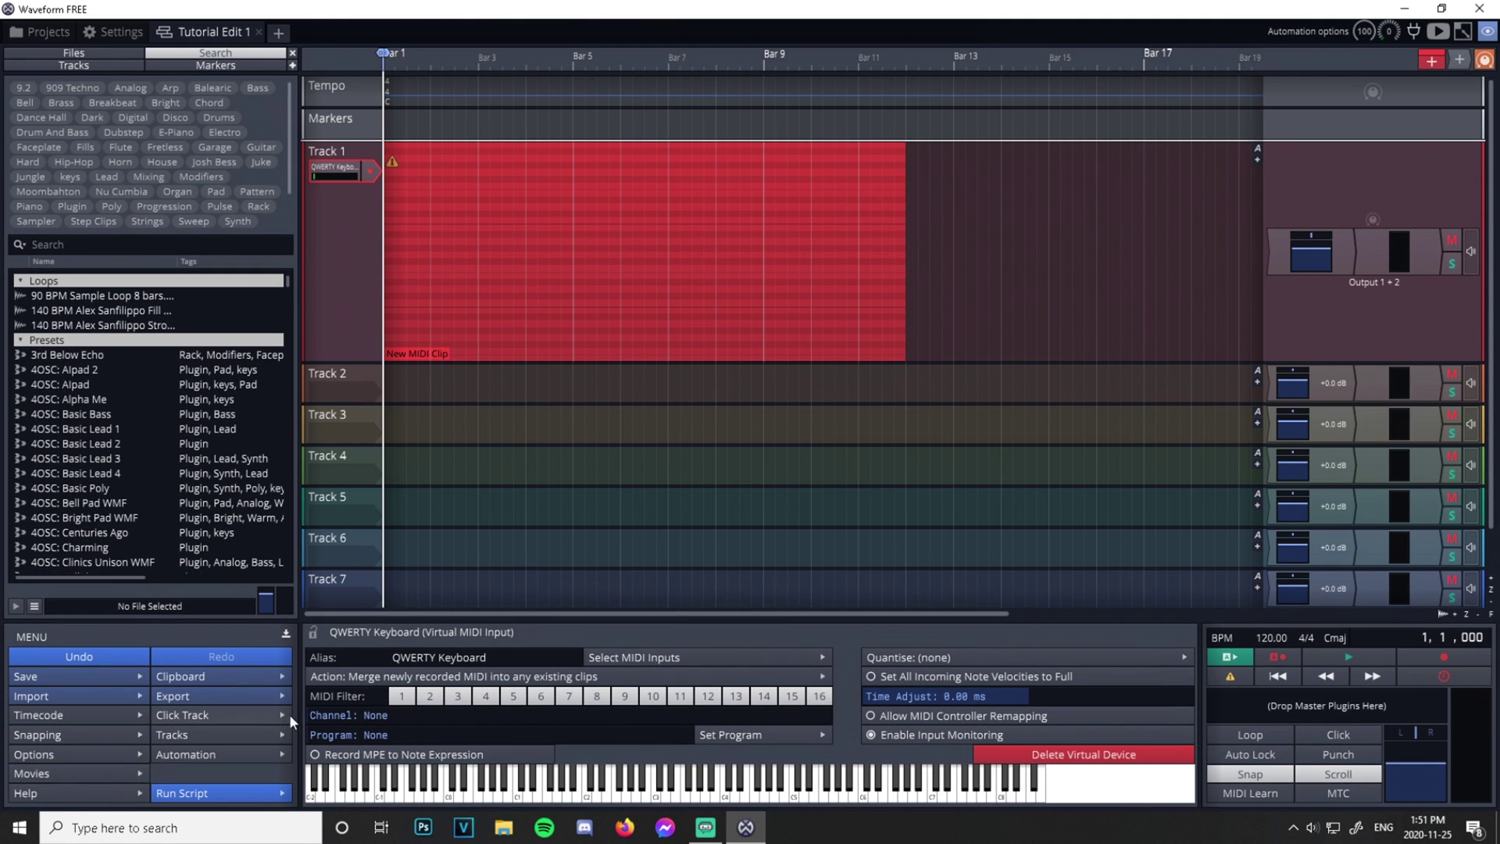
pyautogui.click(580, 688)
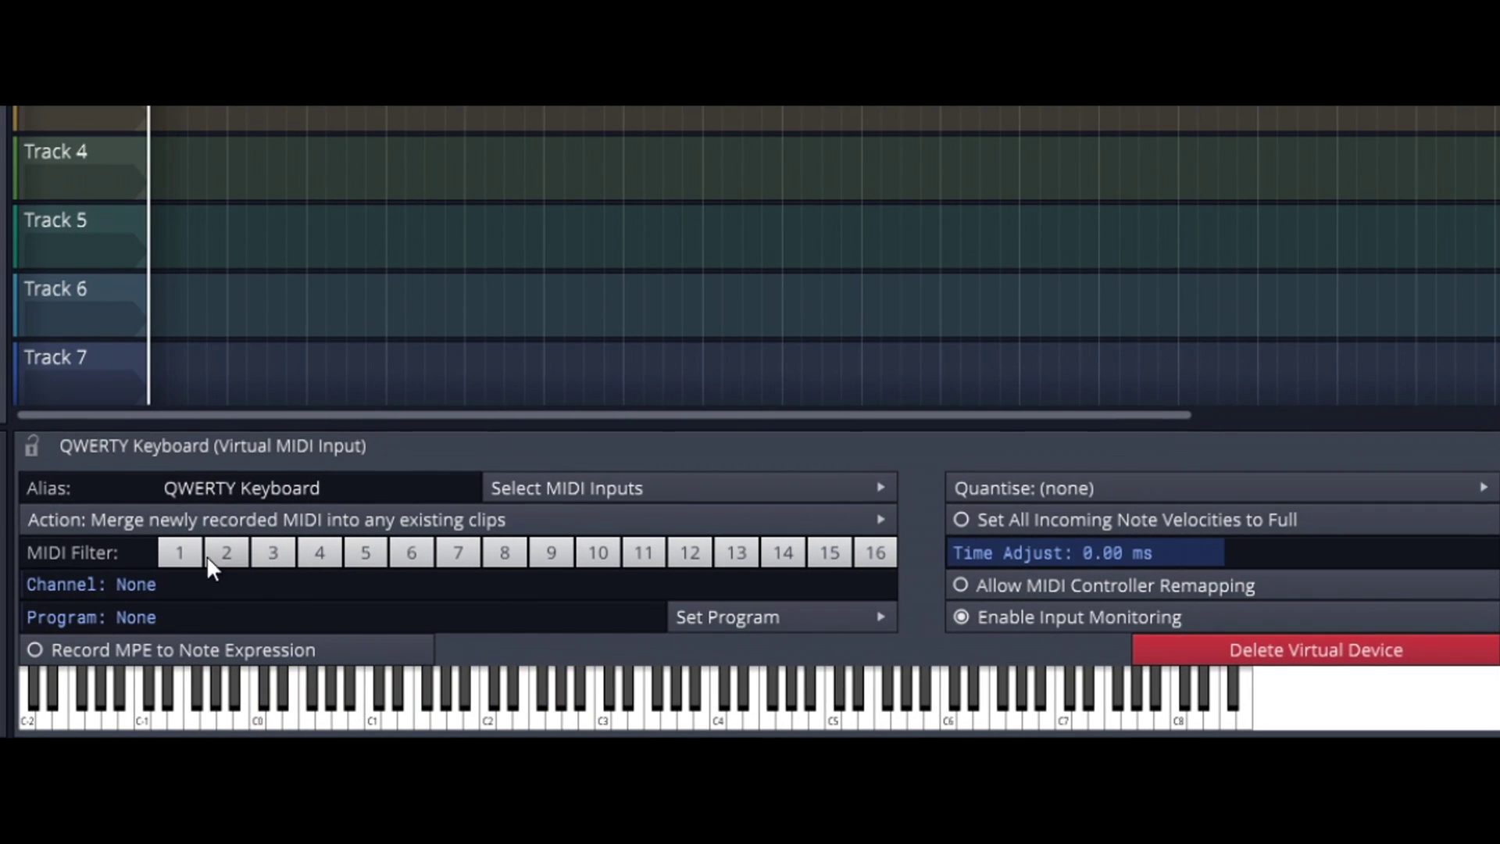
pyautogui.click(30, 444)
pyautogui.click(258, 703)
pyautogui.click(416, 707)
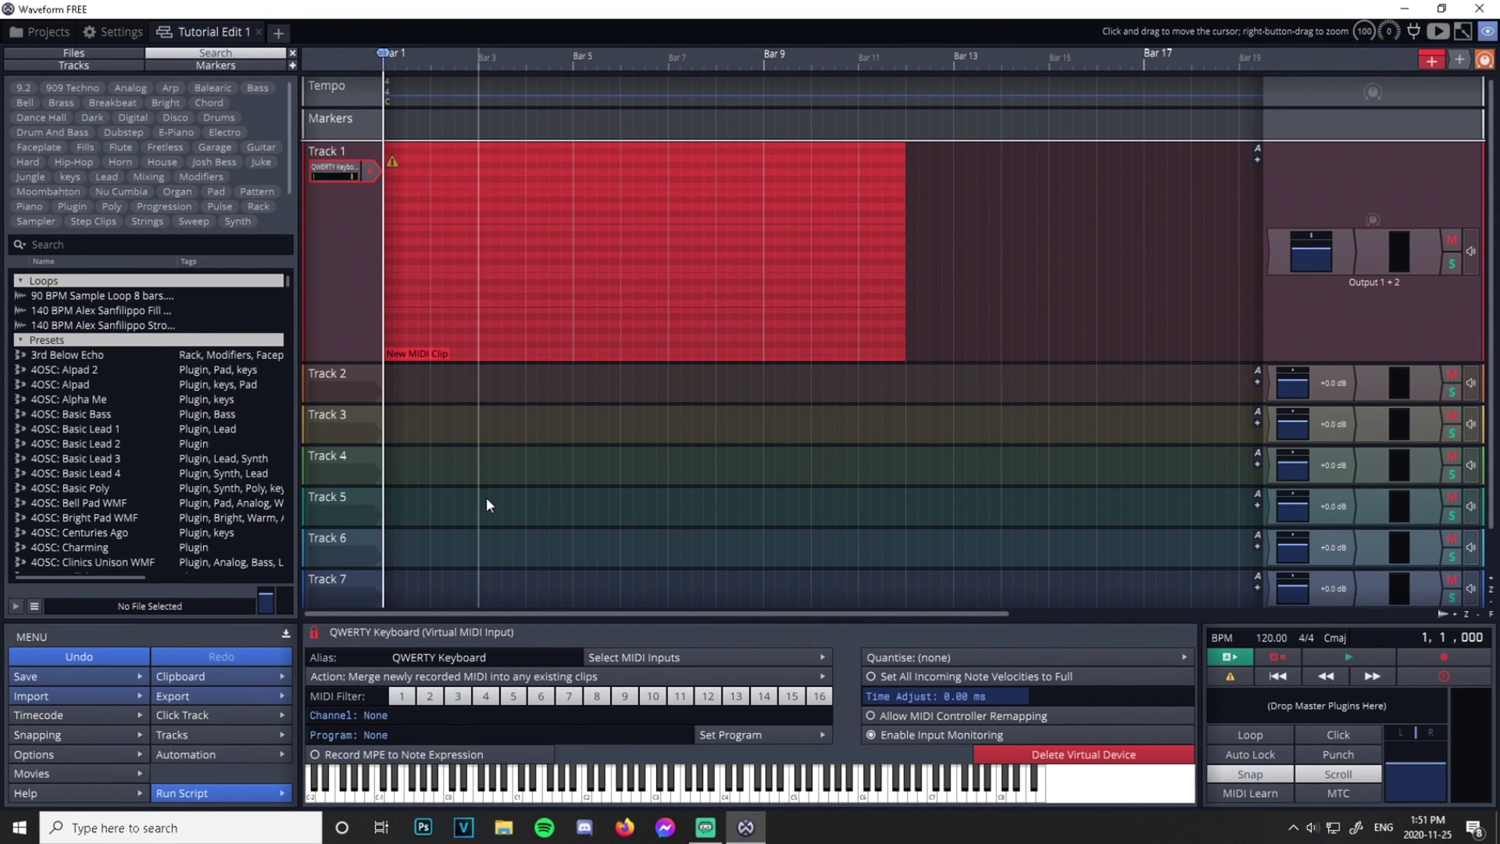
# Reassign Track 1's input to QWERTY Keyboard, test notes D, G, J, and collapse the clip editor
pyautogui.doubleClick(469, 312)
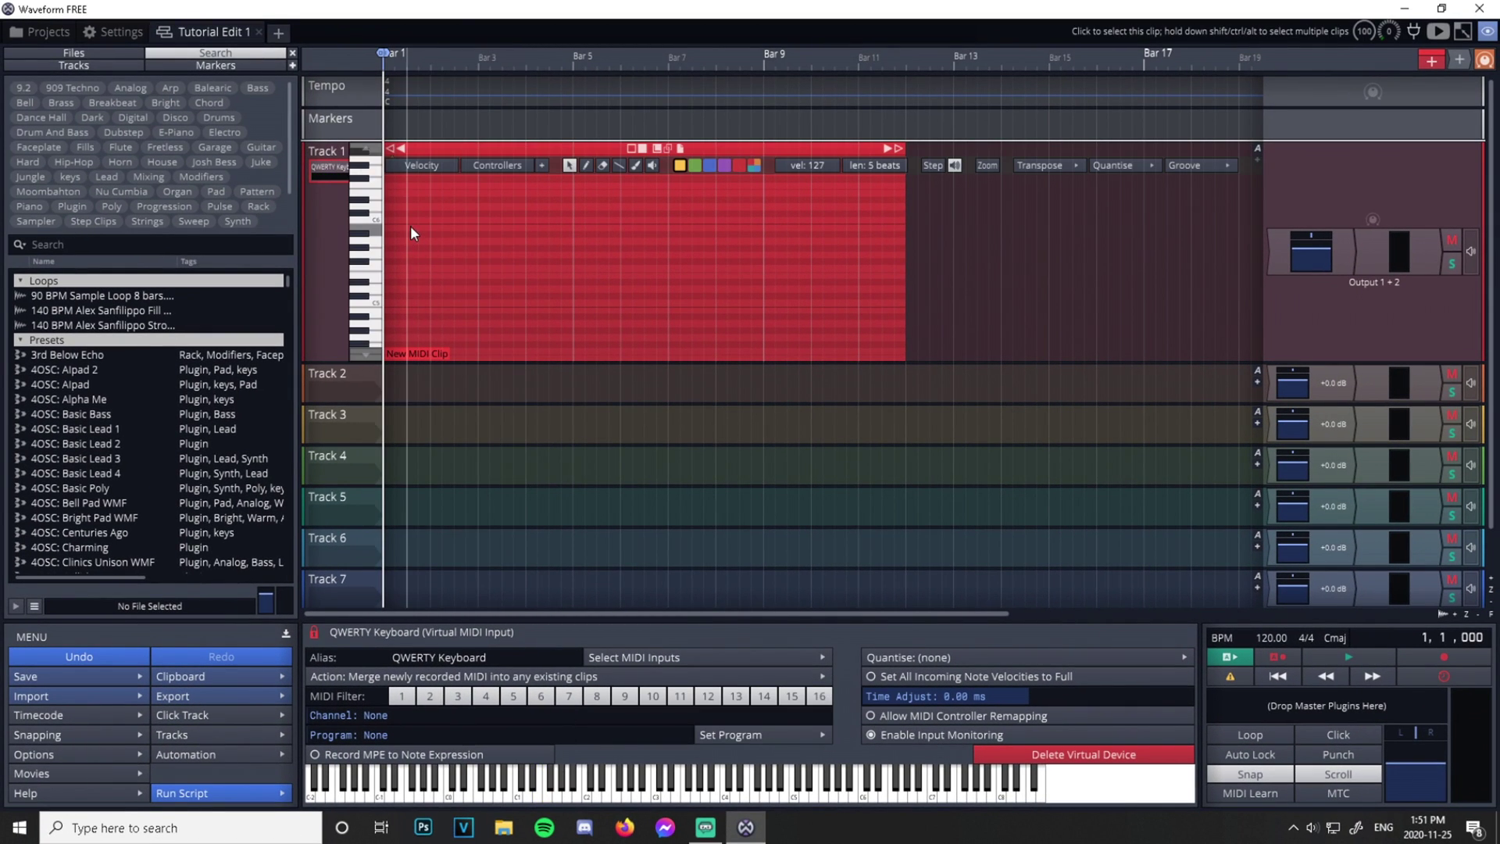
pyautogui.click(327, 235)
pyautogui.click(330, 176)
pyautogui.click(445, 249)
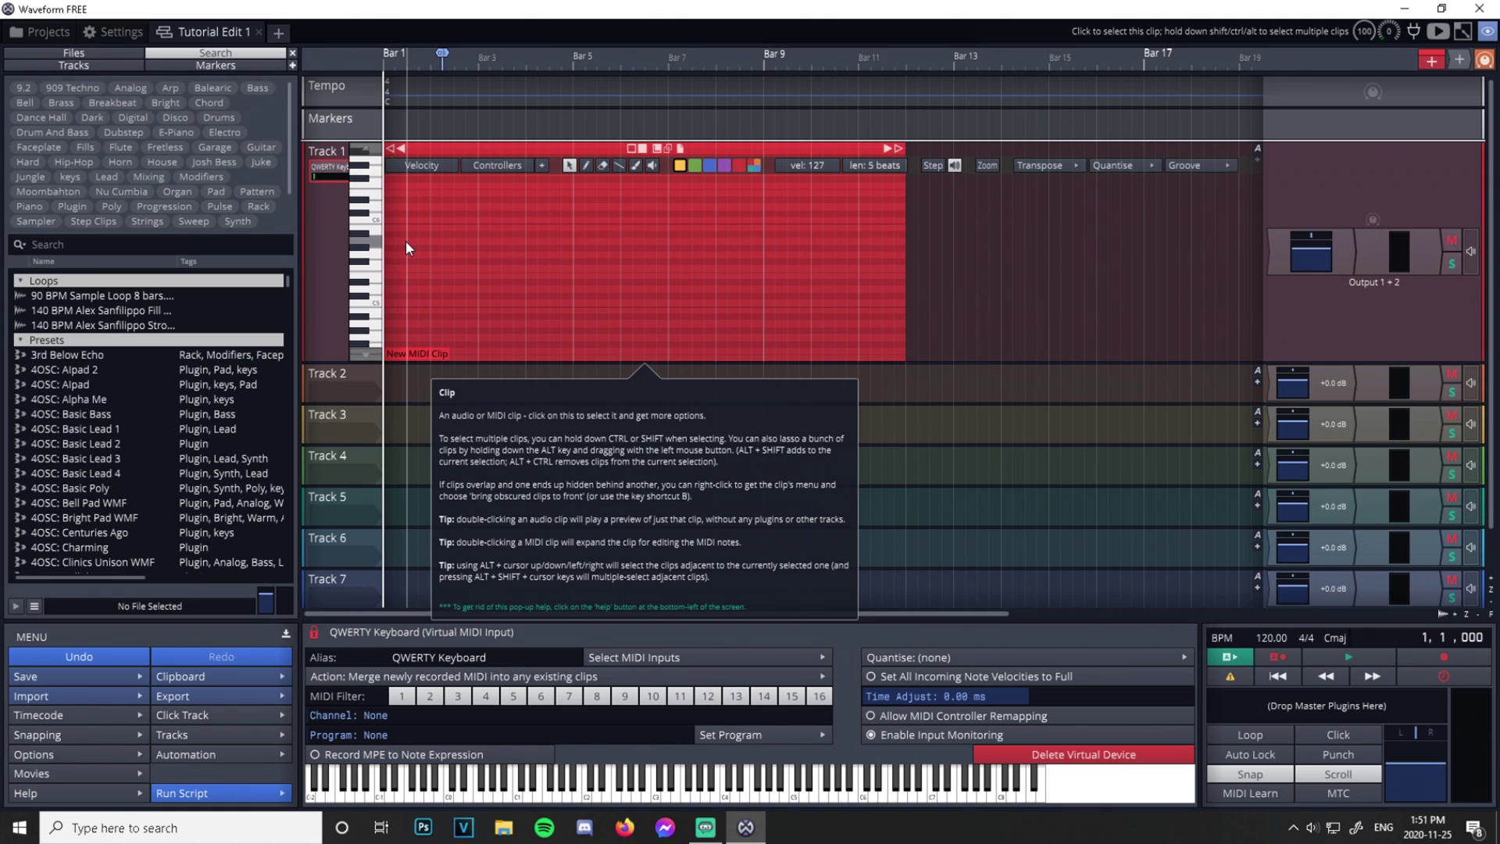
pyautogui.click(545, 776)
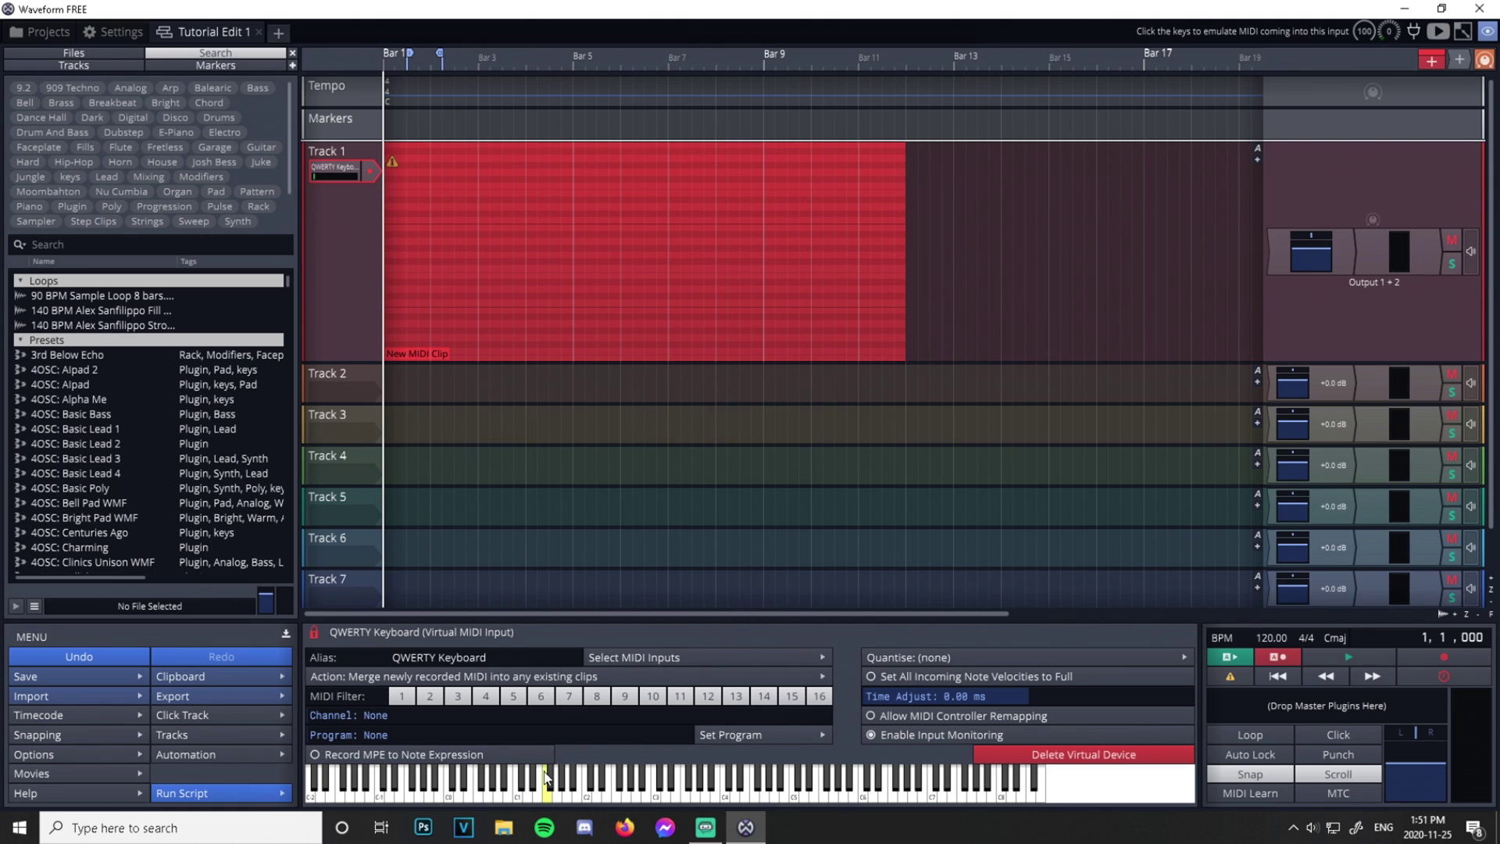
pyautogui.click(613, 791)
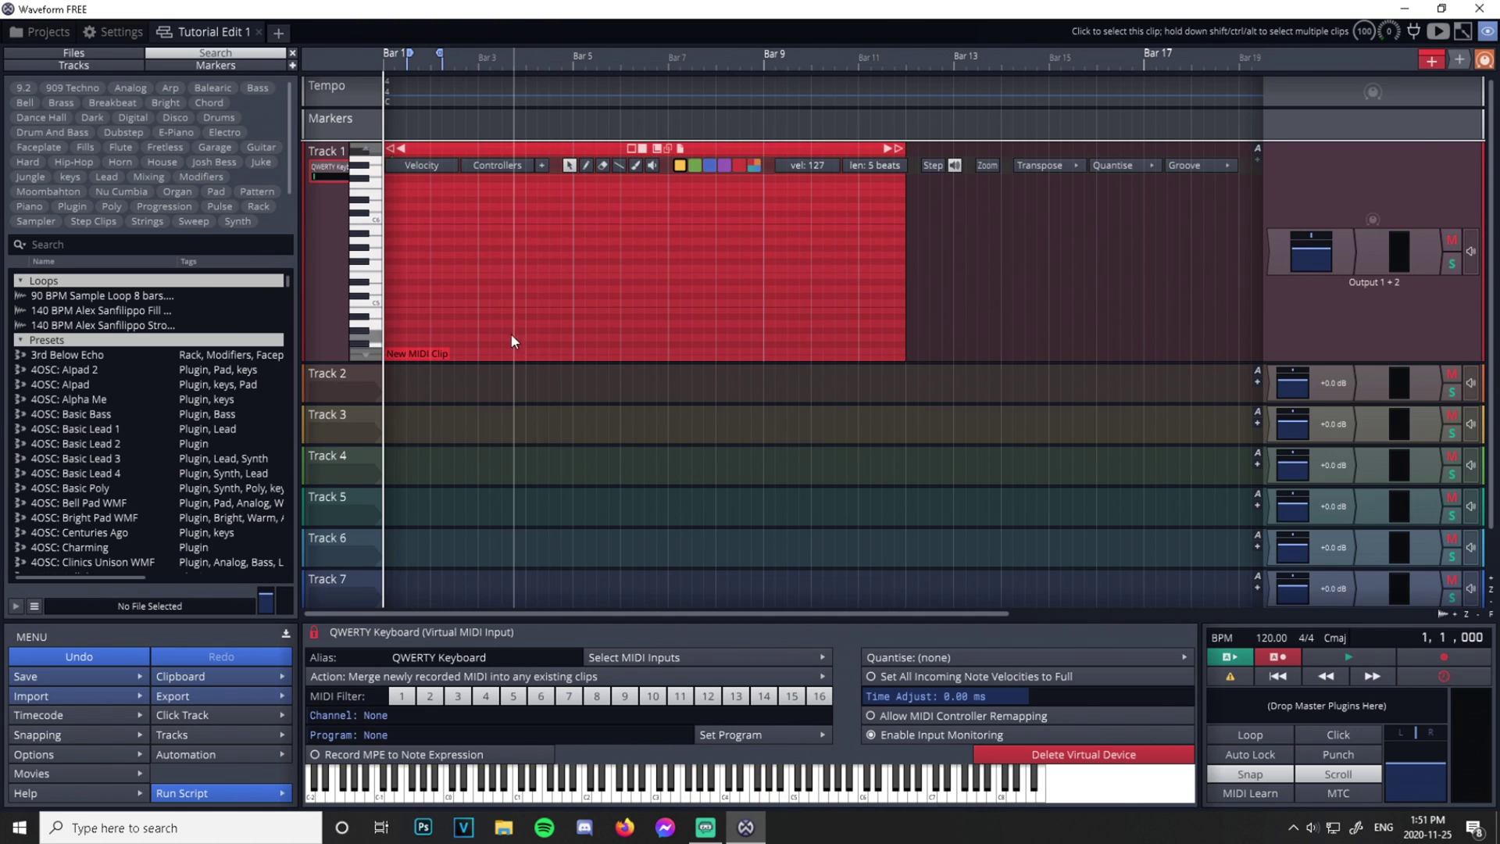
pyautogui.press('d')
pyautogui.press('g')
pyautogui.press('j')
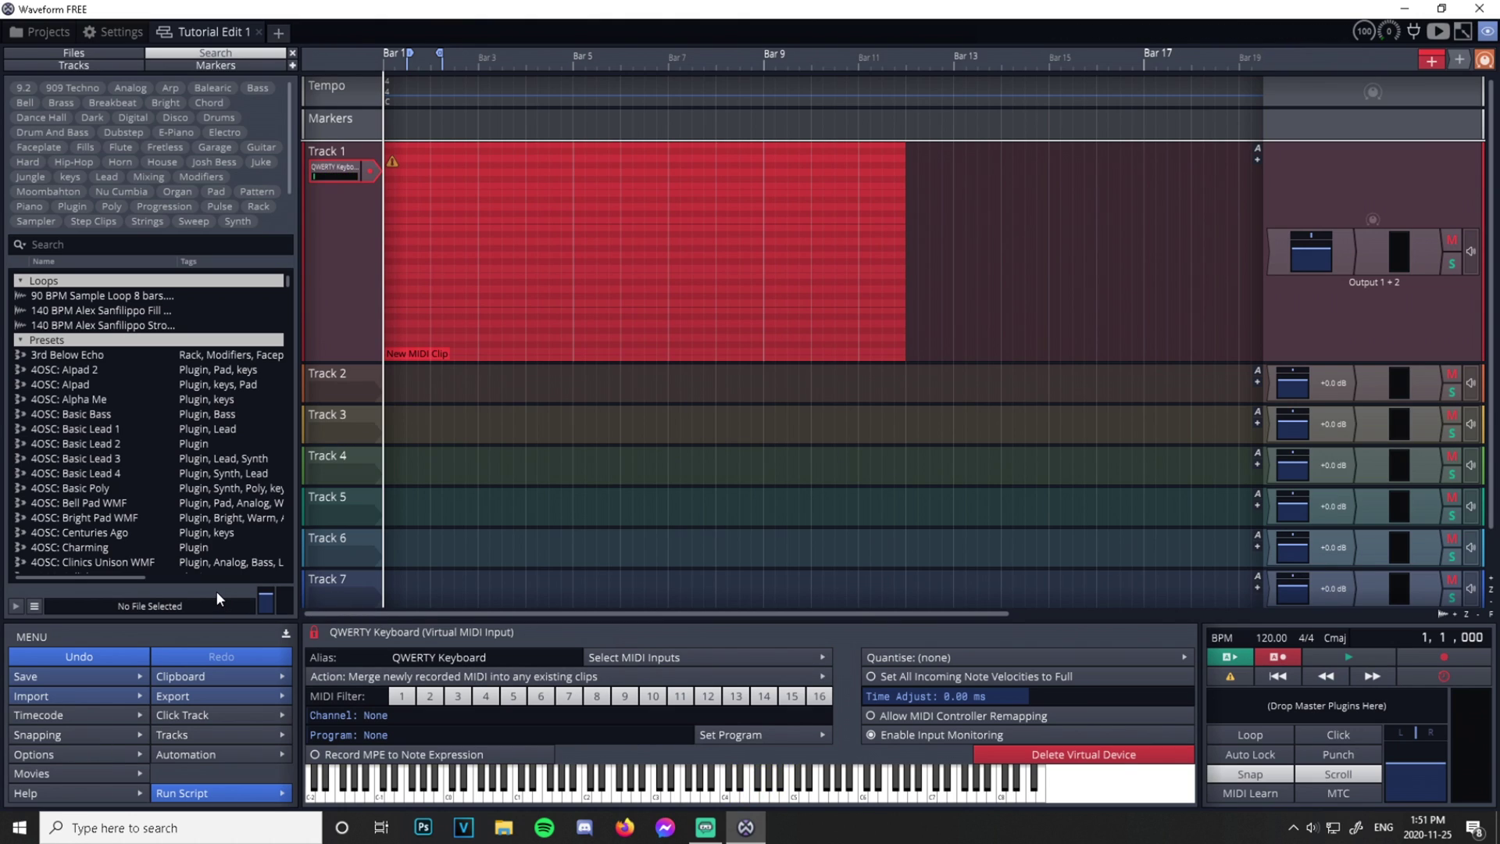
pyautogui.doubleClick(334, 251)
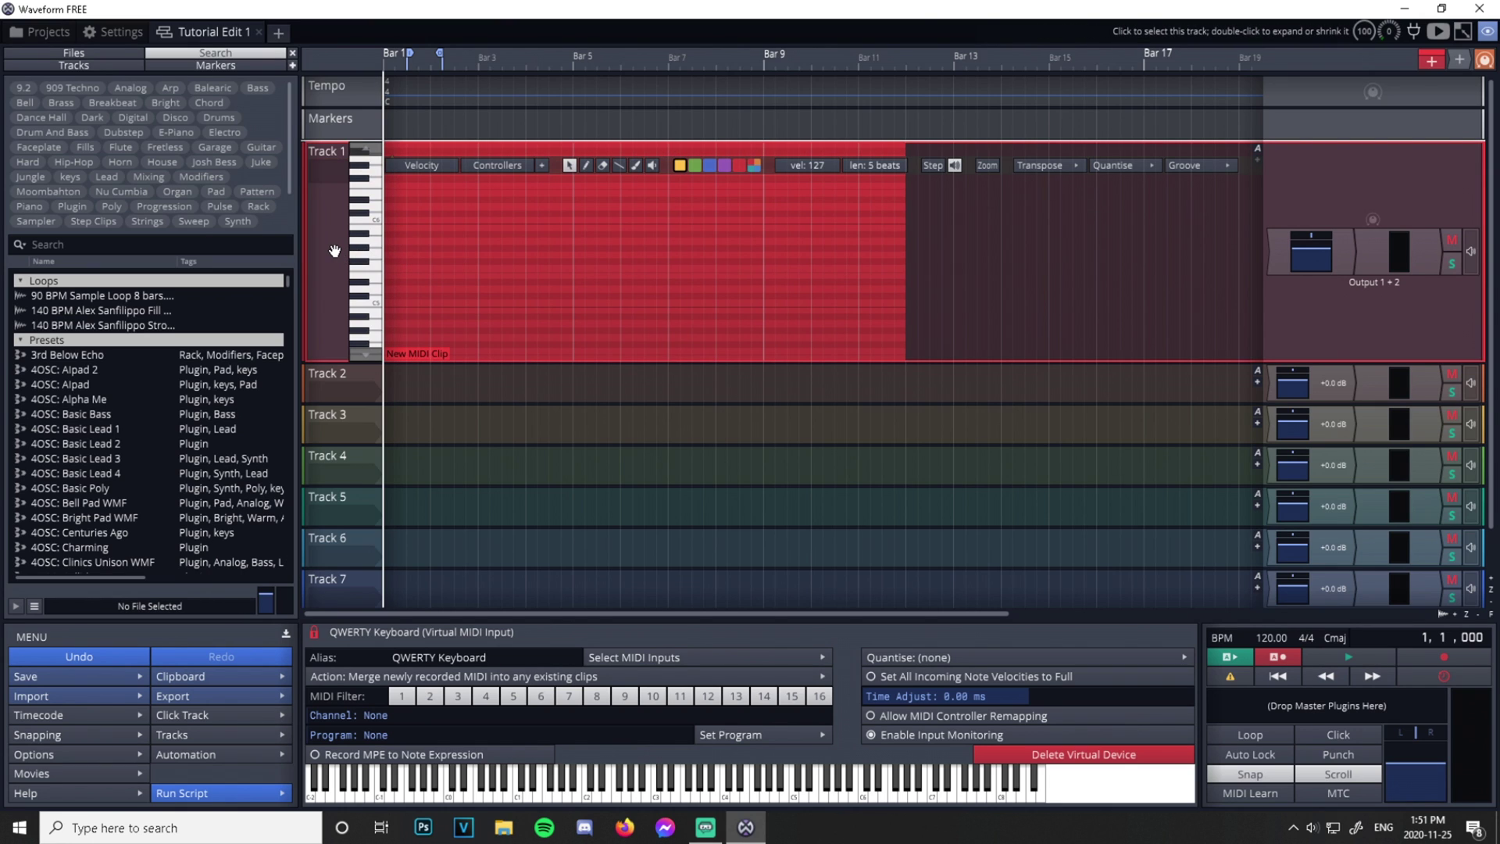
pyautogui.doubleClick(49, 231)
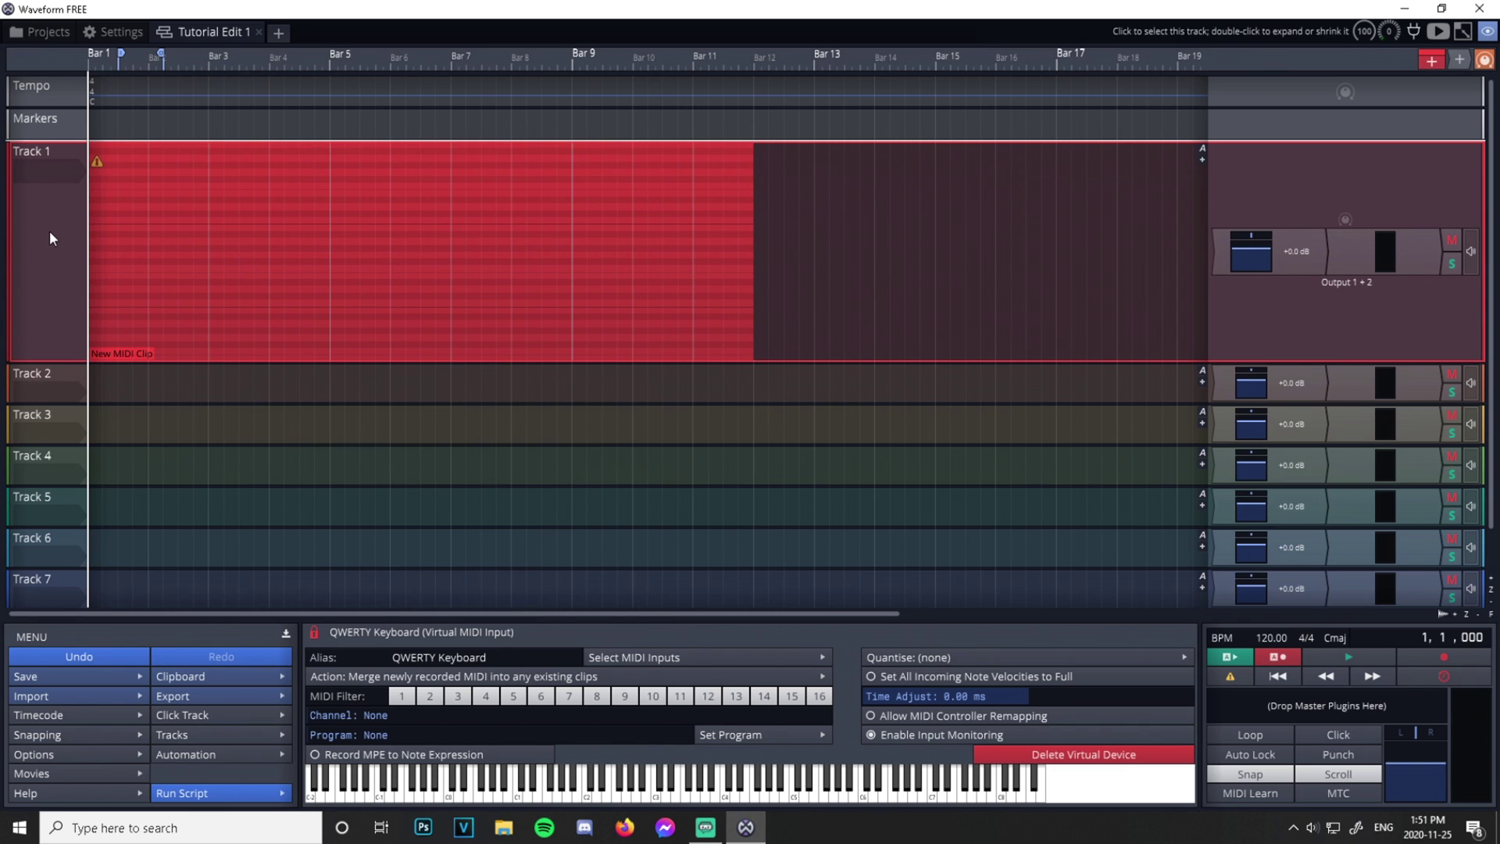
# Reopen the piano-roll editor and toggle Track 1's solo and mute on and back off
pyautogui.doubleClick(49, 231)
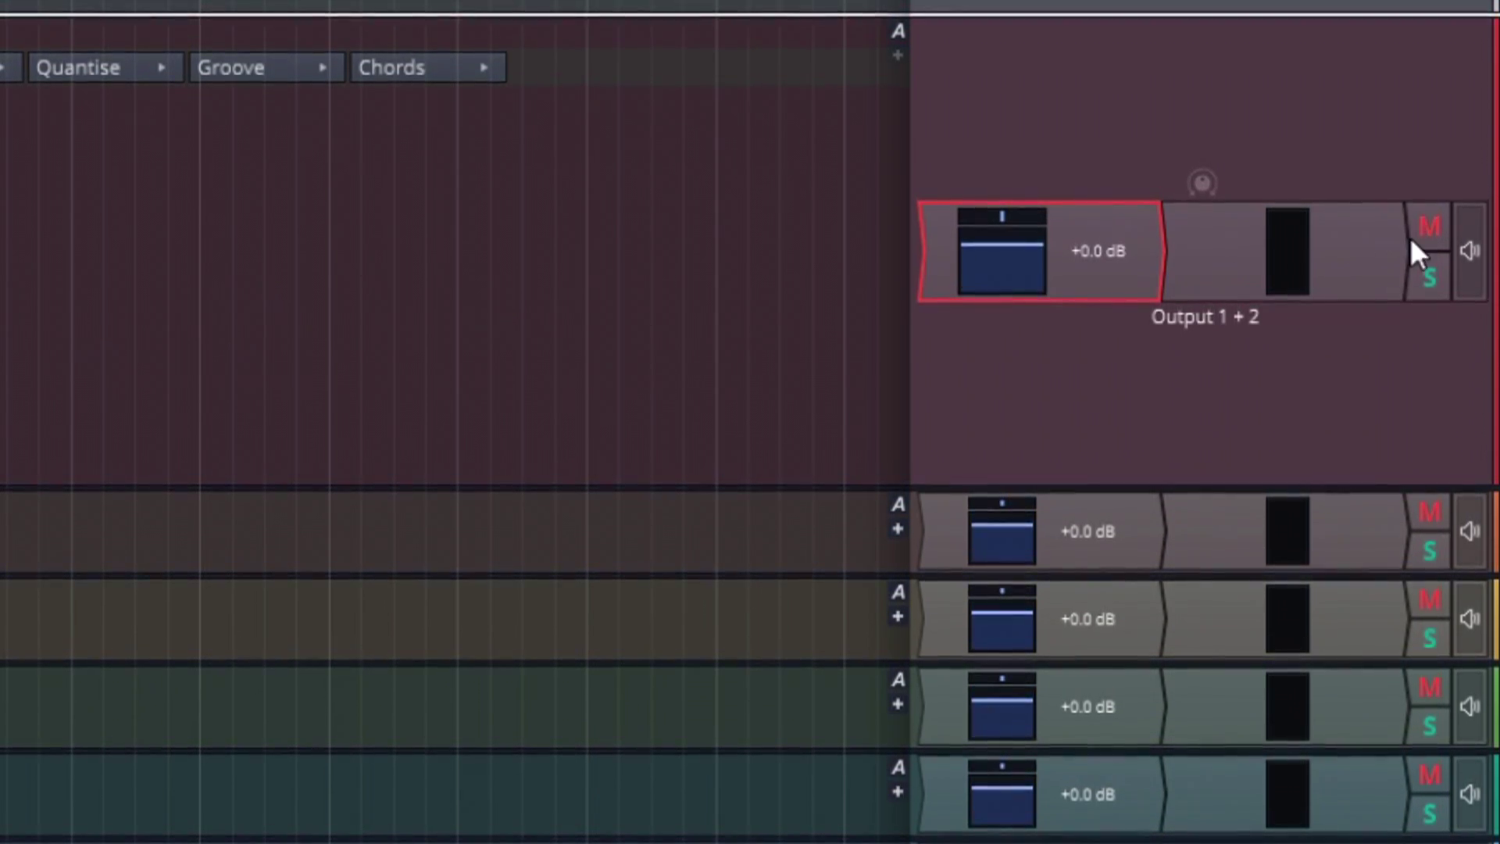
pyautogui.moveTo(1427, 271)
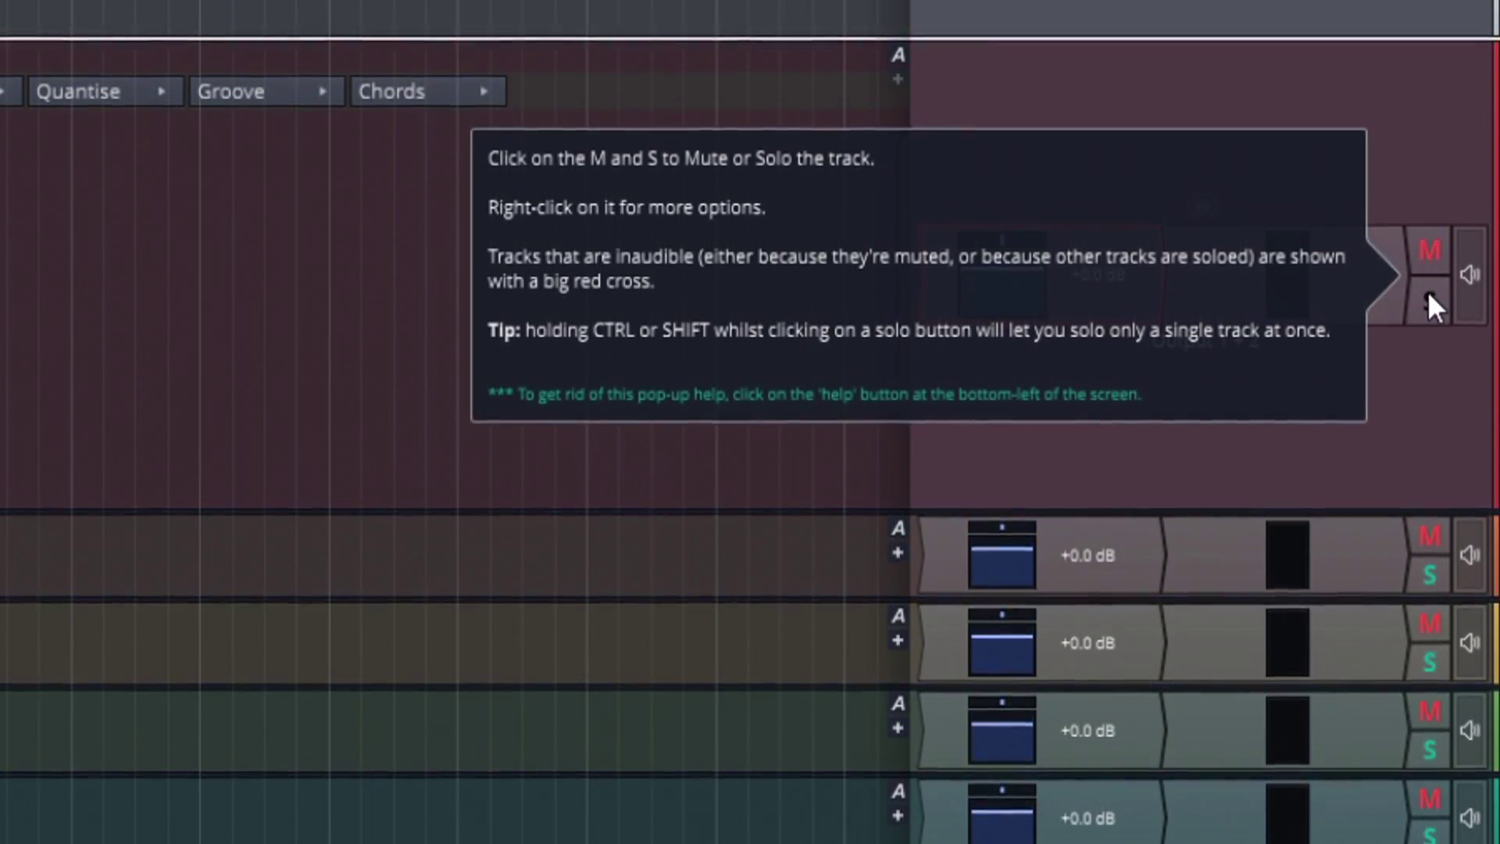
pyautogui.click(1427, 290)
pyautogui.click(1429, 293)
pyautogui.click(1433, 258)
pyautogui.click(1433, 264)
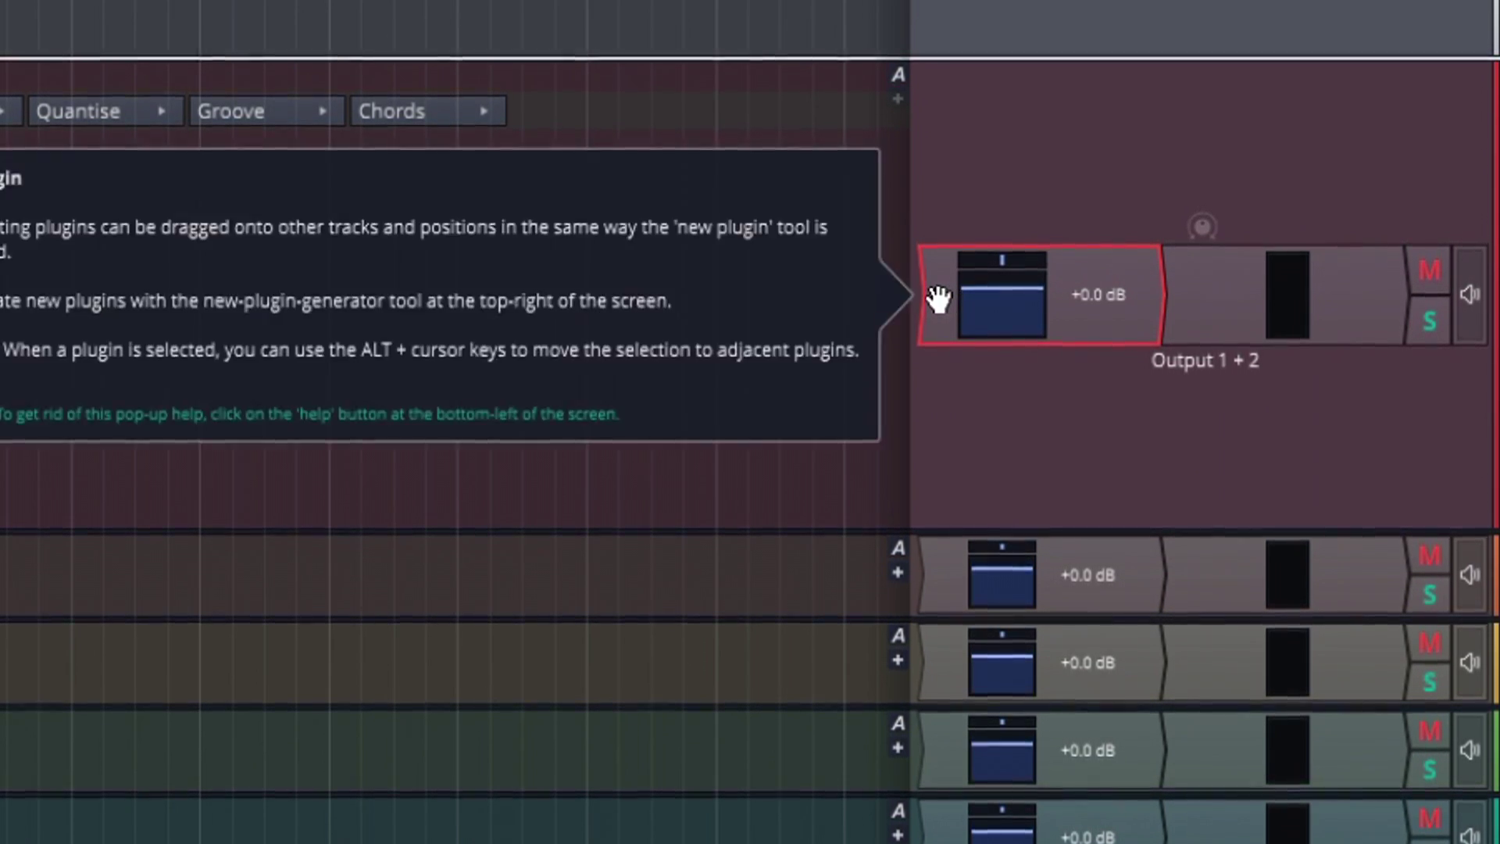
# Insert the LABS (64 Bit) instrument from Steinberg/VSTPlugins into Track 1's plugin chain
pyautogui.rightClick(938, 298)
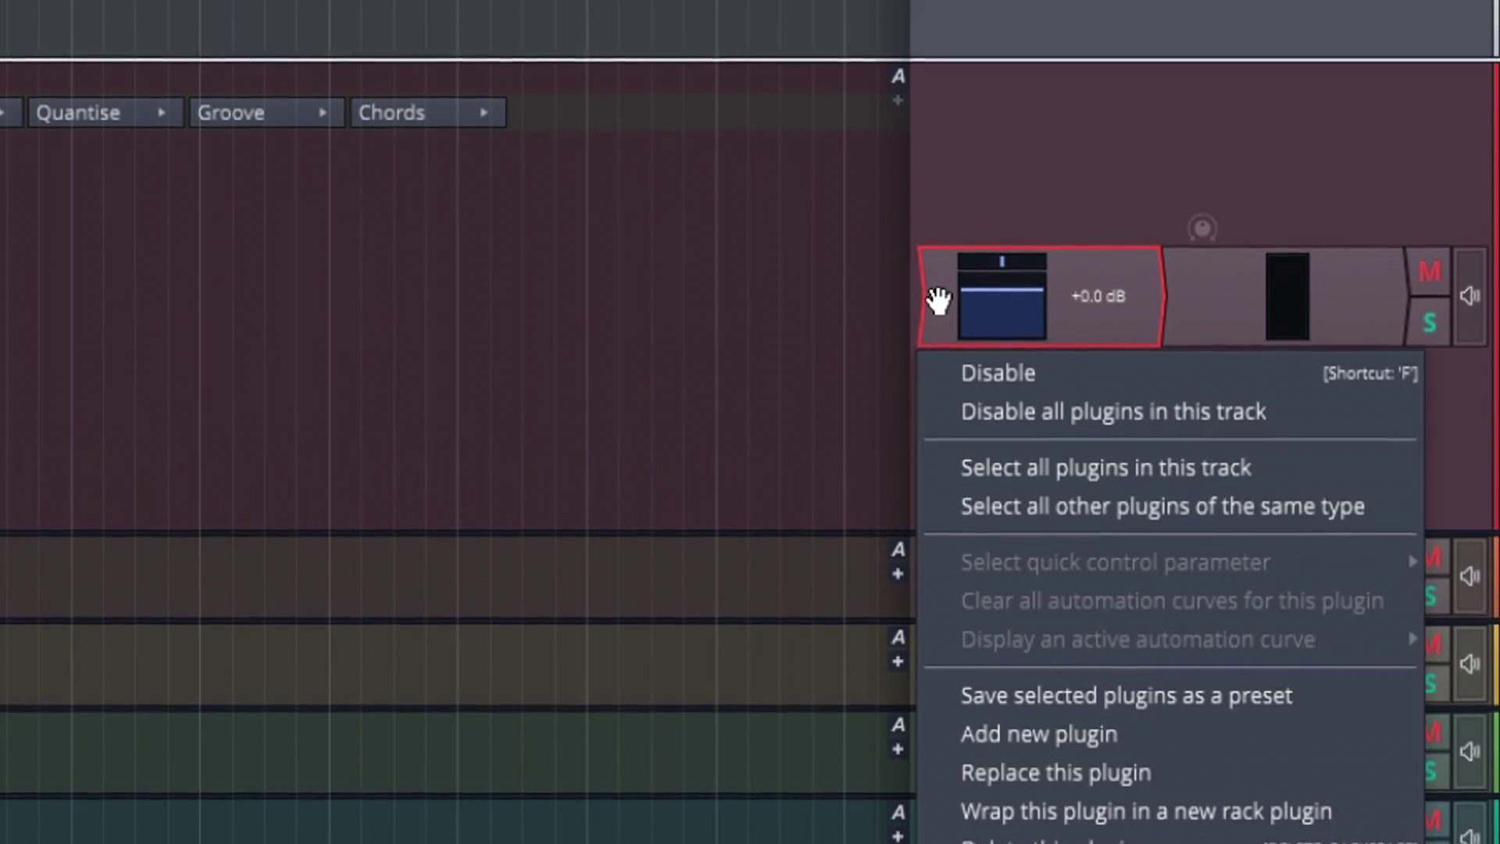
pyautogui.click(1075, 738)
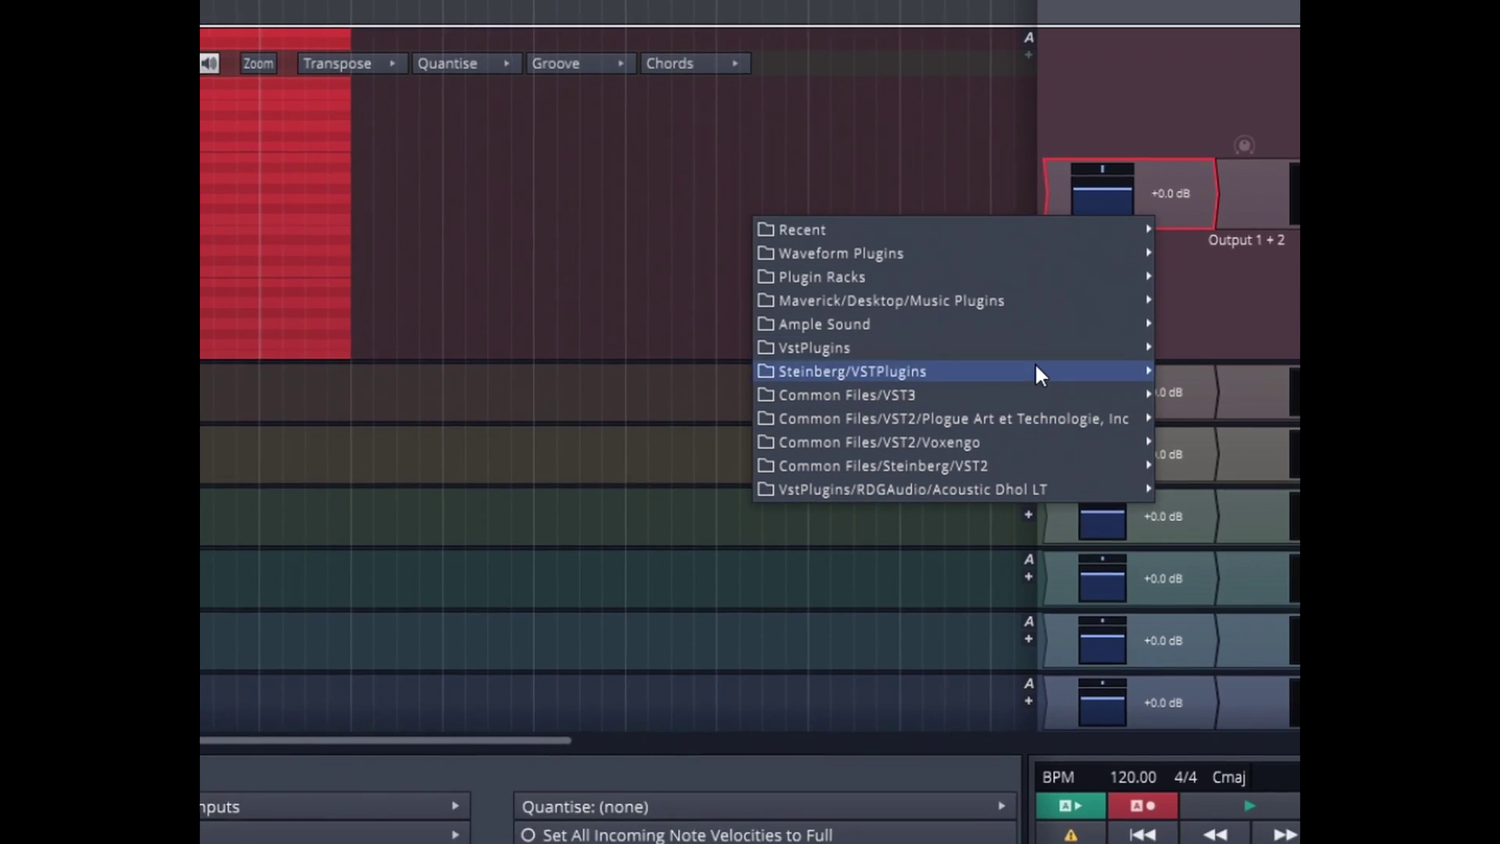
pyautogui.moveTo(1040, 300)
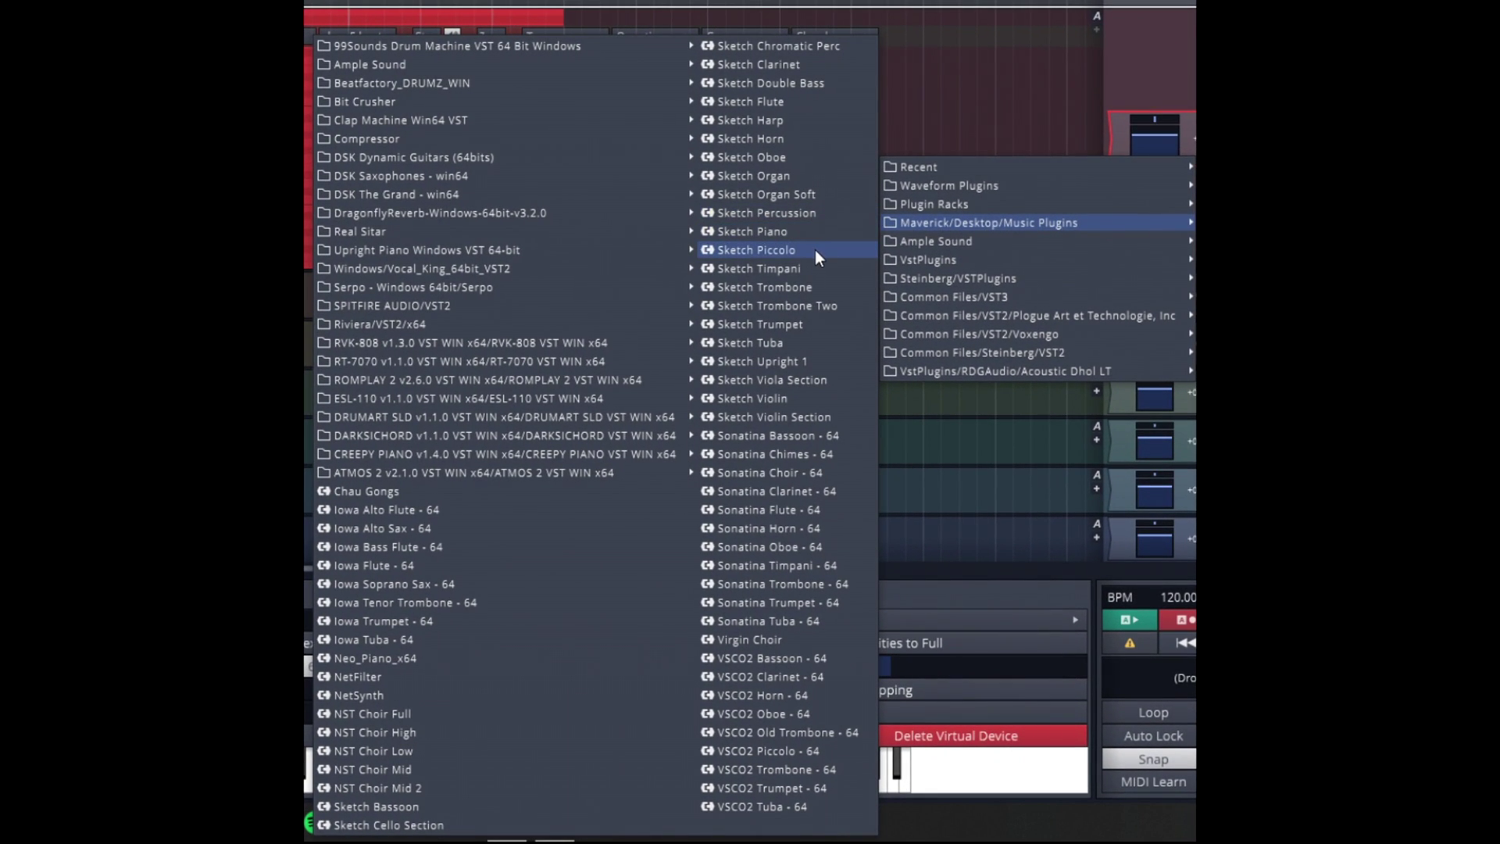
pyautogui.moveTo(969, 280)
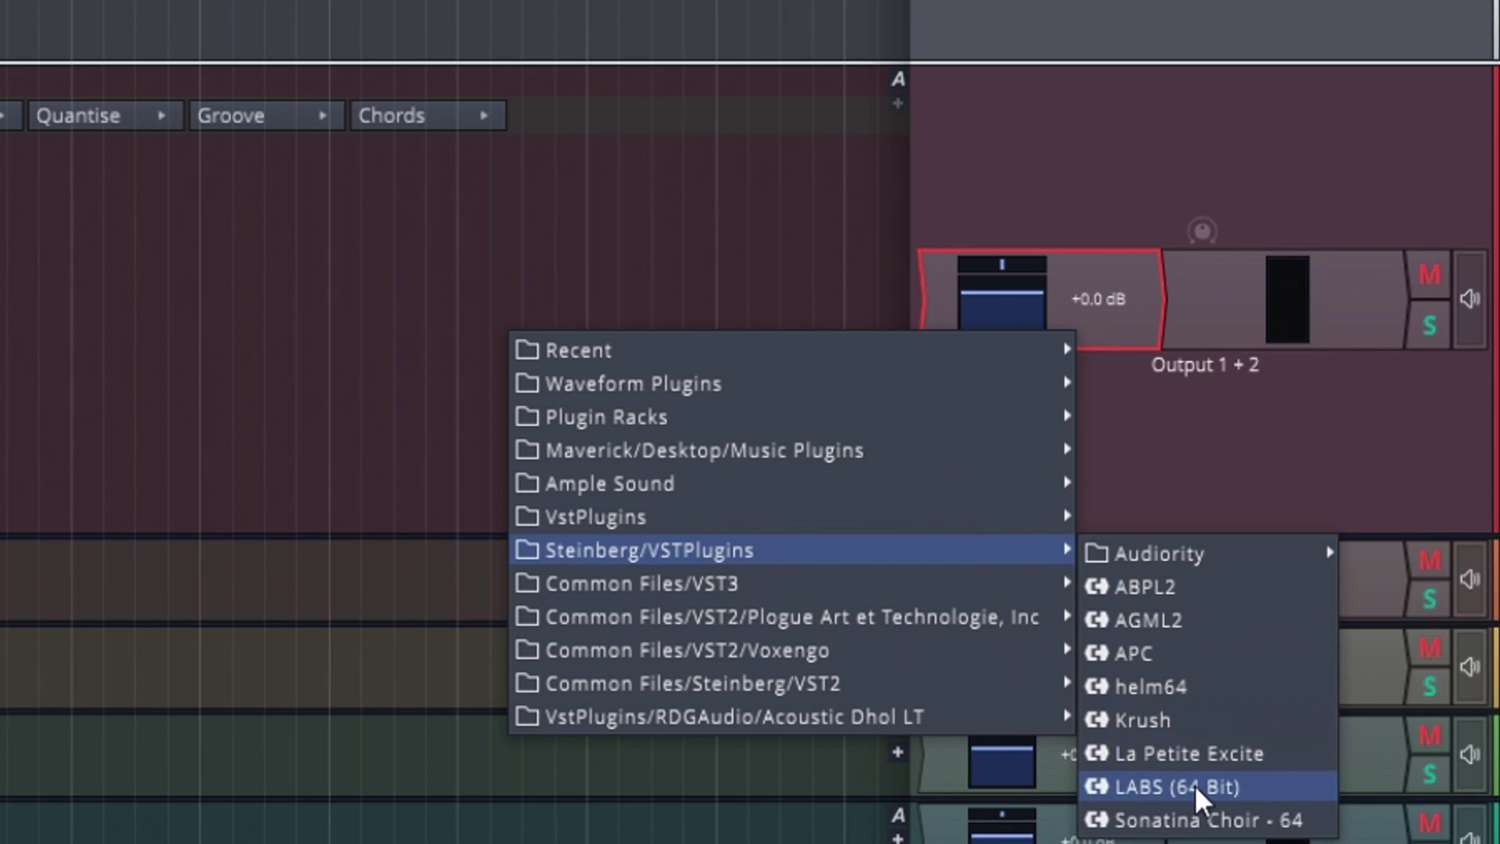
pyautogui.click(1195, 784)
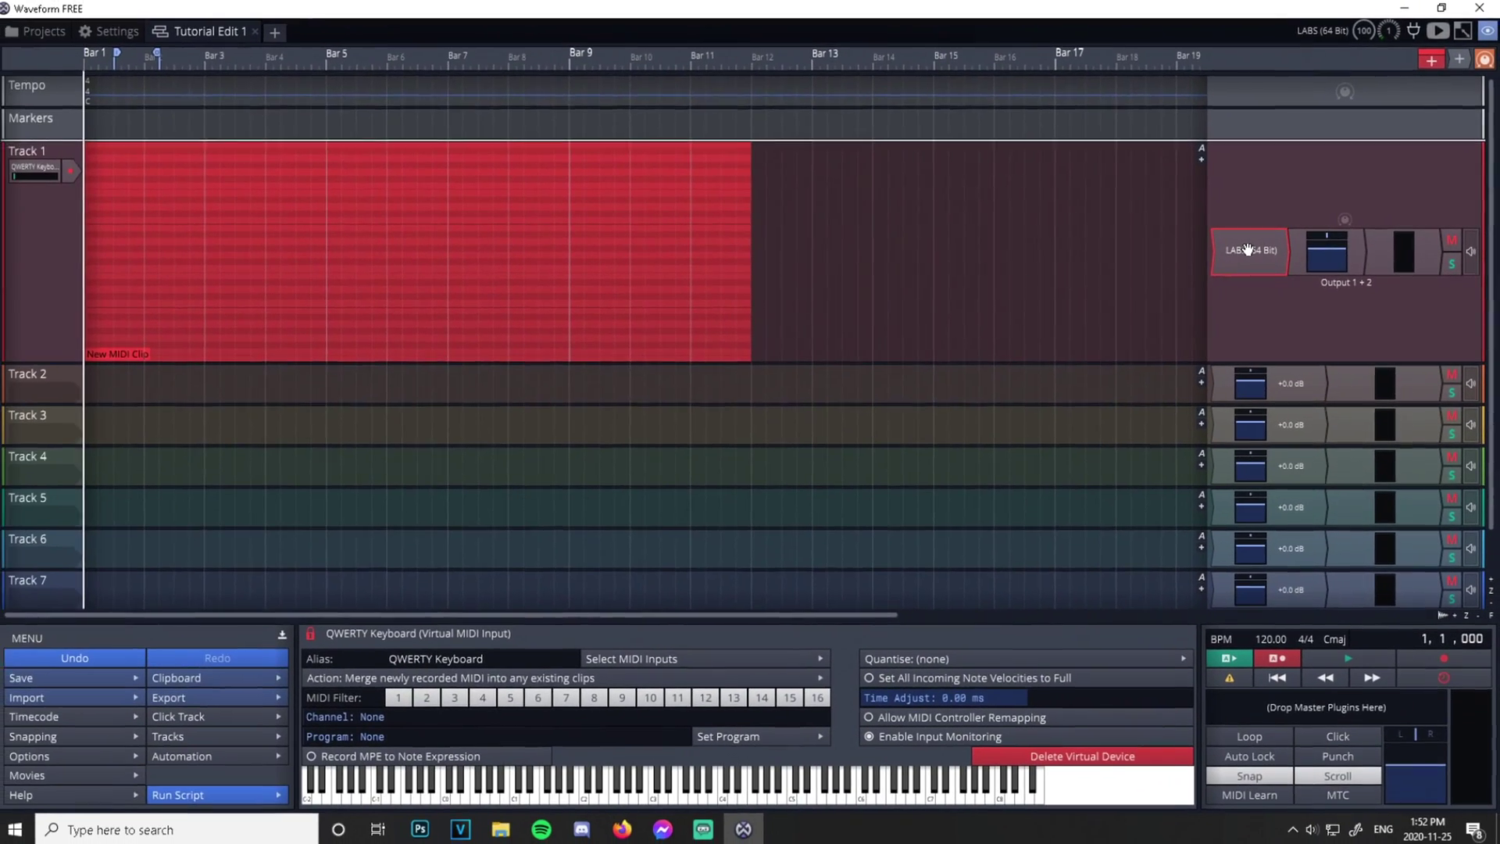
pyautogui.doubleClick(1248, 250)
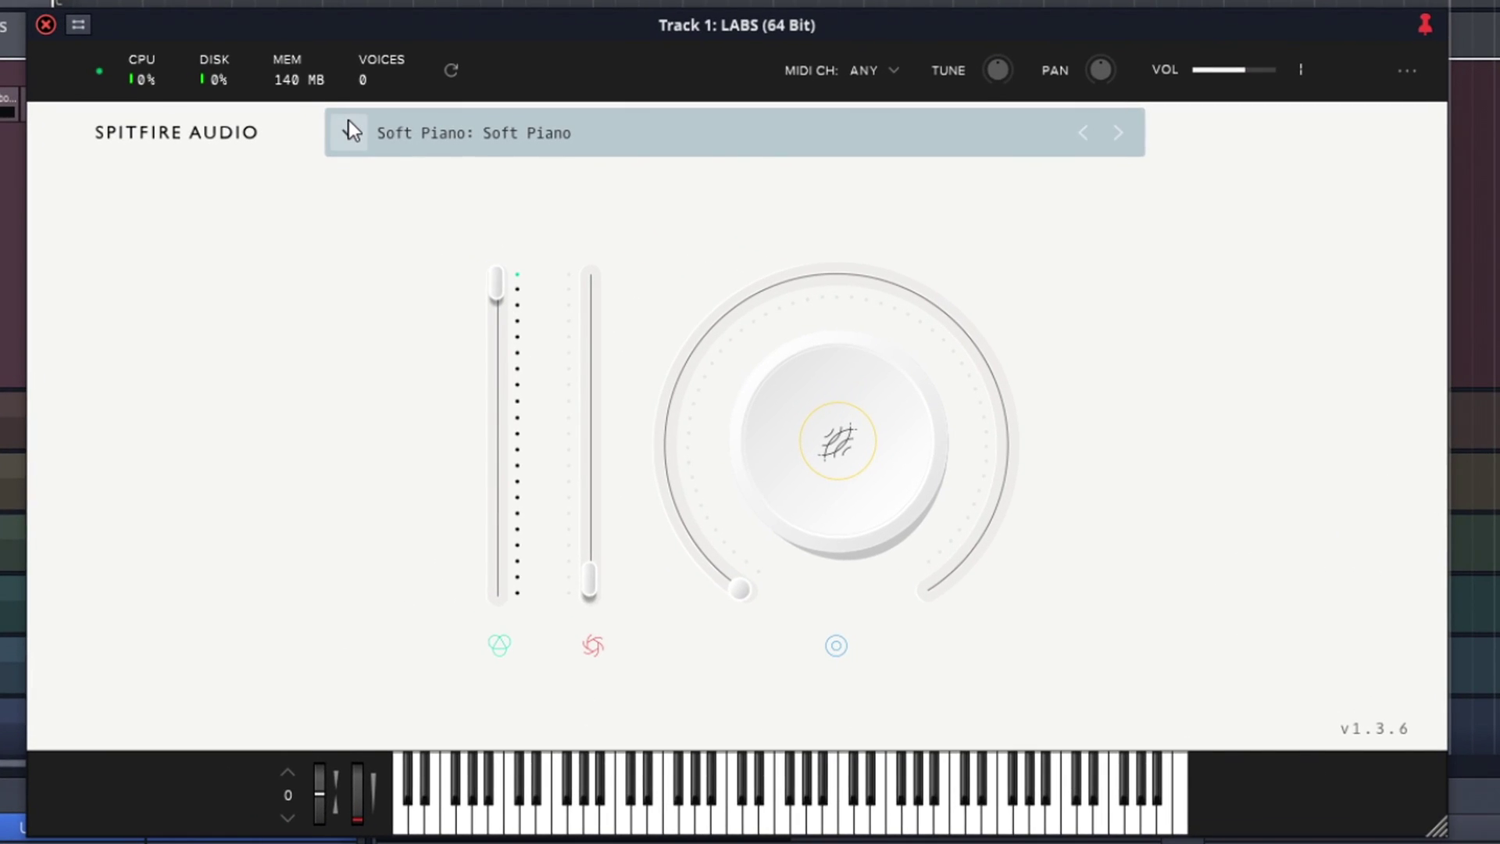
pyautogui.click(349, 125)
pyautogui.moveTo(495, 321)
pyautogui.mouseDown()
pyautogui.moveTo(495, 513)
pyautogui.moveTo(490, 308)
pyautogui.mouseUp()
pyautogui.scroll(-3, 828, 344)
pyautogui.scroll(-4, 825, 340)
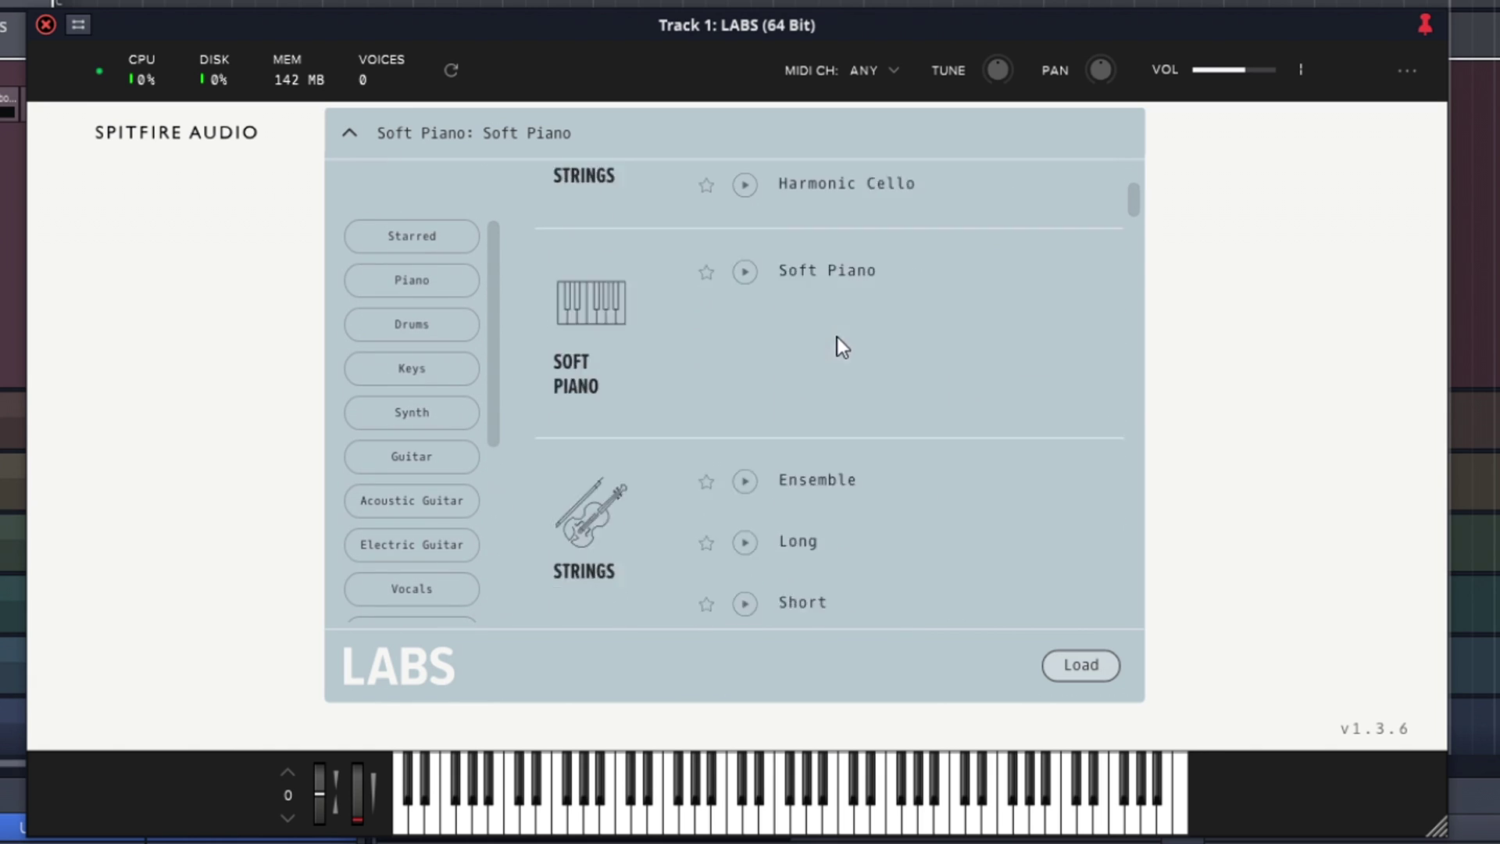
pyautogui.scroll(7, 837, 336)
pyautogui.click(1240, 258)
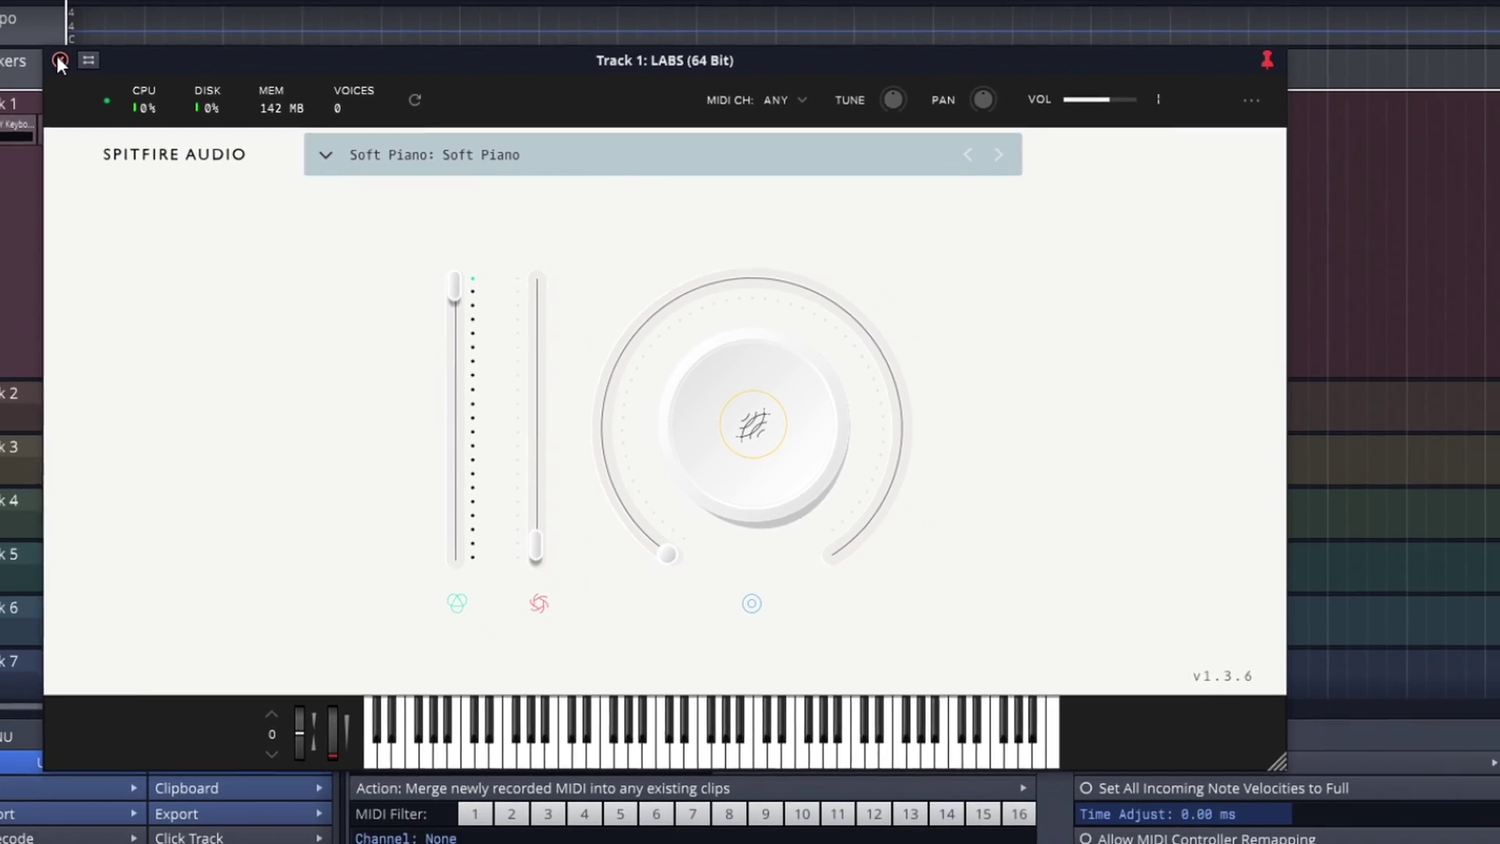
pyautogui.click(46, 25)
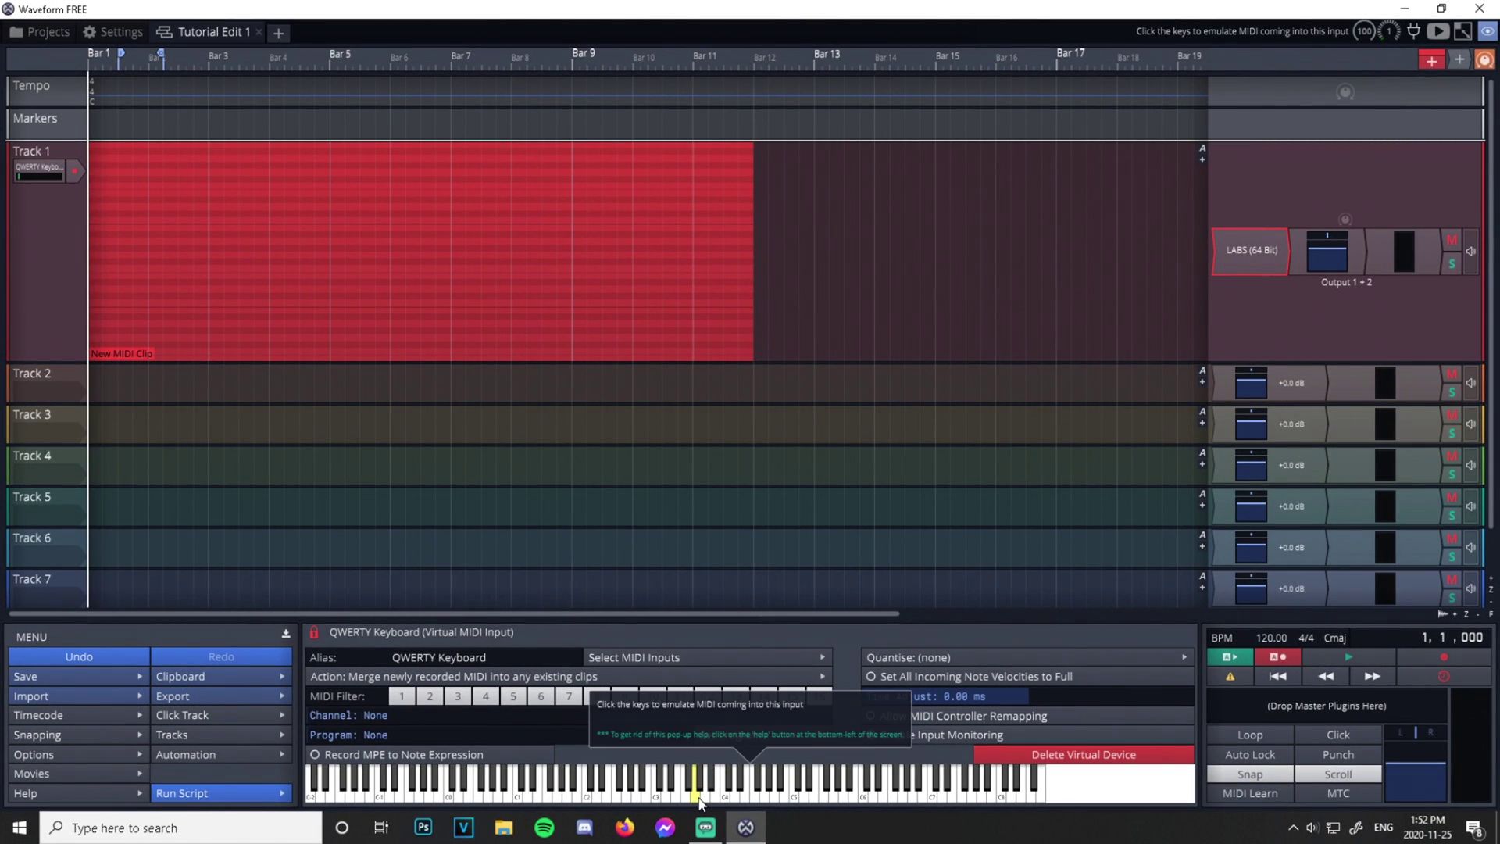
pyautogui.press('s')
pyautogui.press('f')
pyautogui.press('h')
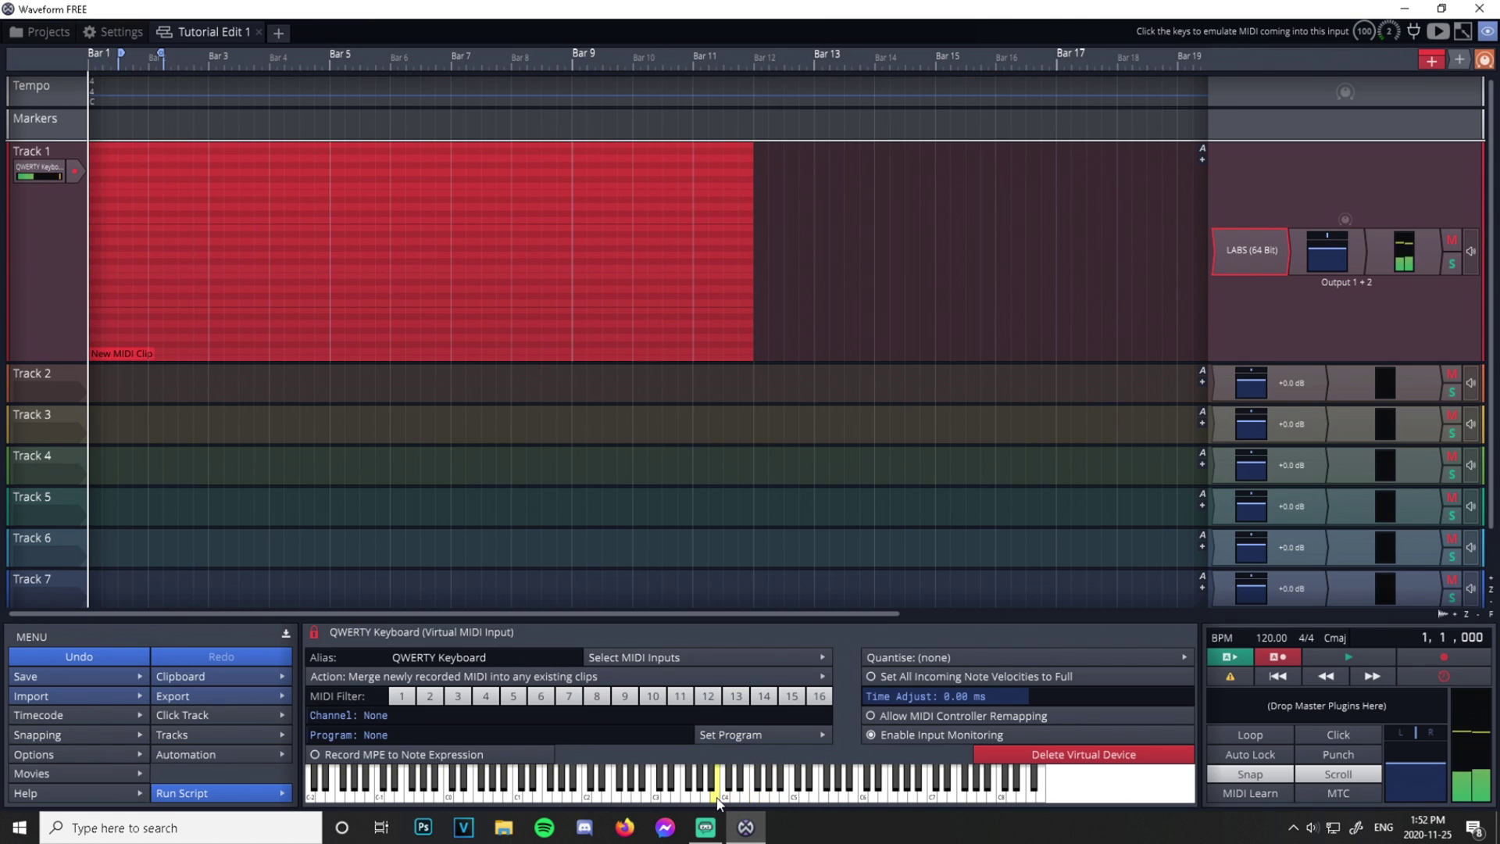
pyautogui.press('a')
pyautogui.press('d')
pyautogui.press('j')
pyautogui.press('k')
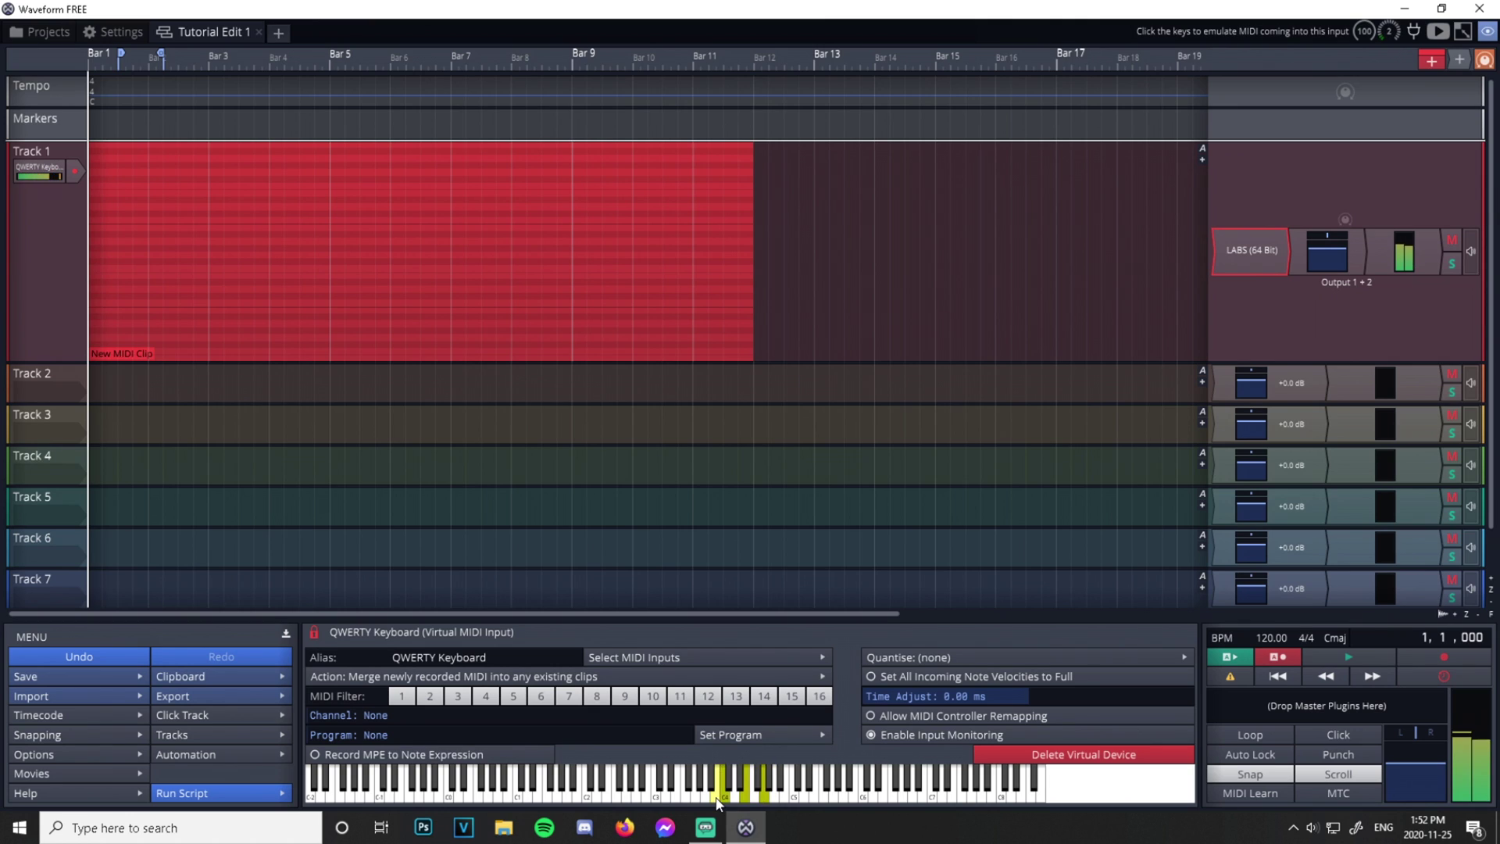
pyautogui.press('g')
pyautogui.press('h')
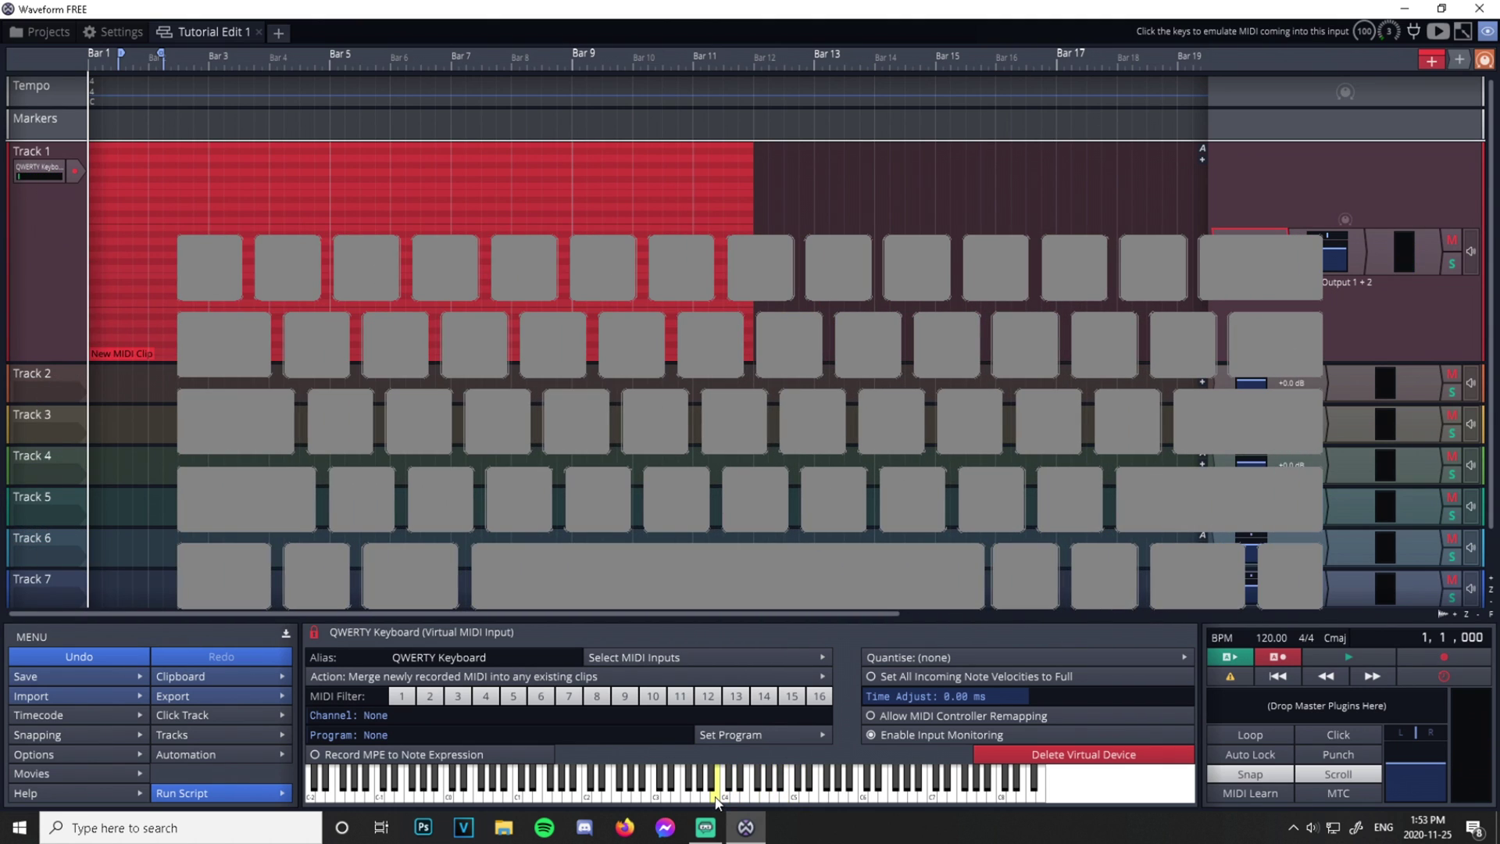
pyautogui.click(580, 789)
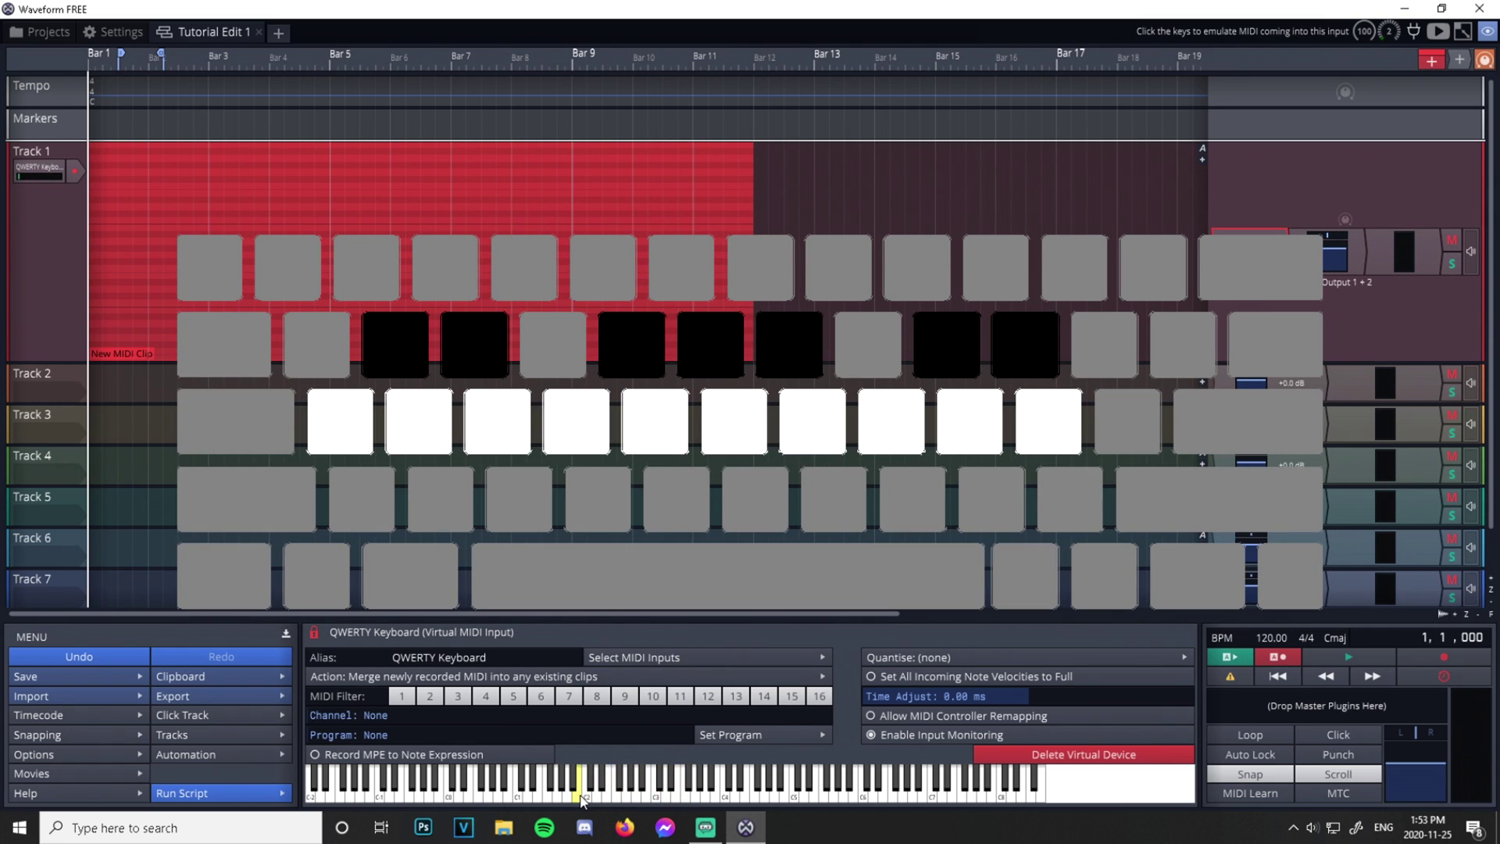
pyautogui.press('s')
pyautogui.press('x')
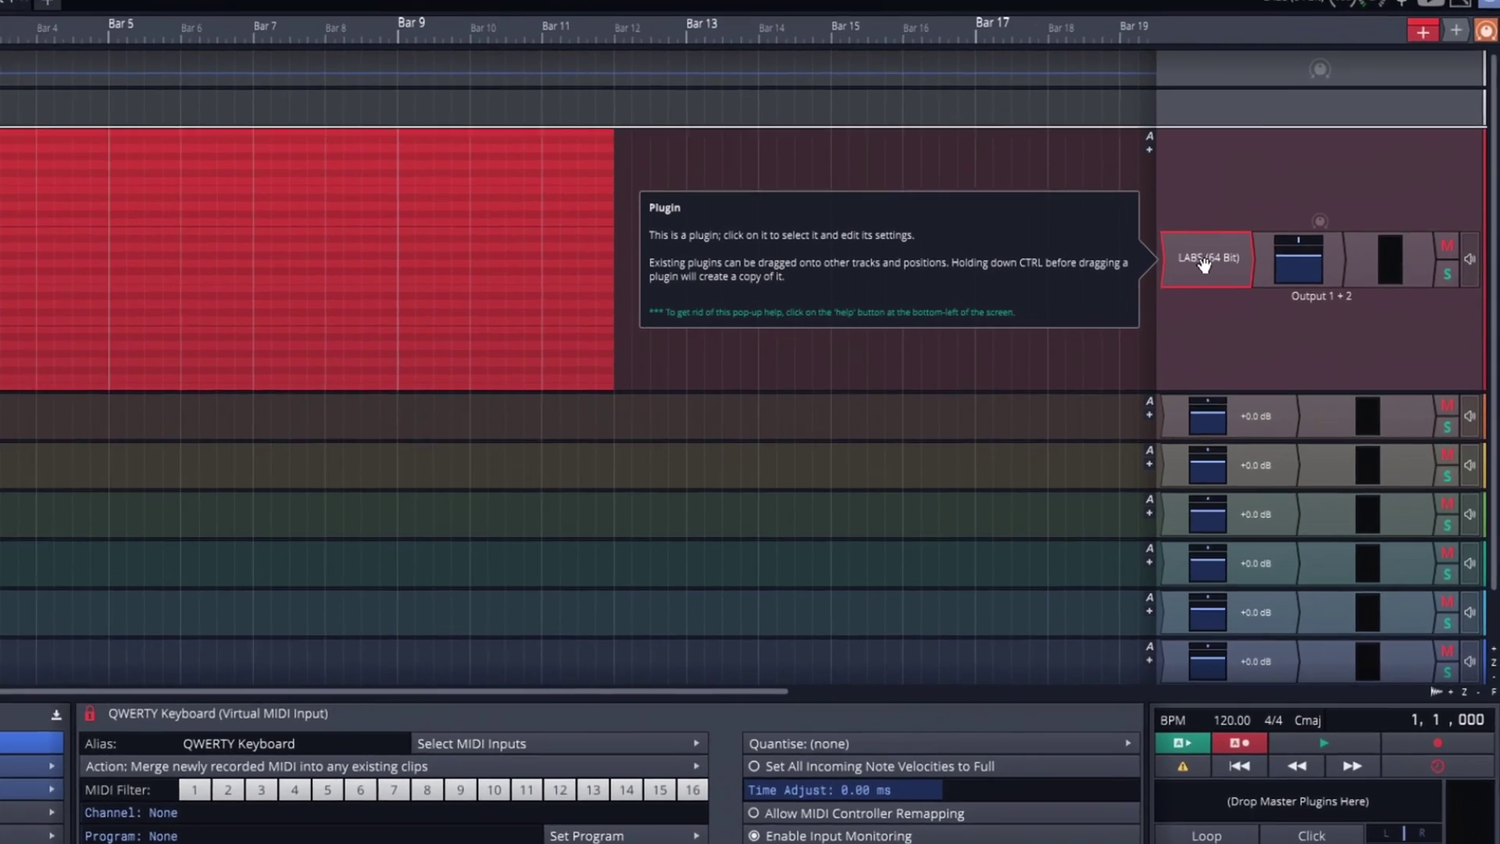
pyautogui.moveTo(1204, 264)
pyautogui.mouseDown()
pyautogui.moveTo(1313, 264)
pyautogui.moveTo(1204, 264)
pyautogui.mouseUp()
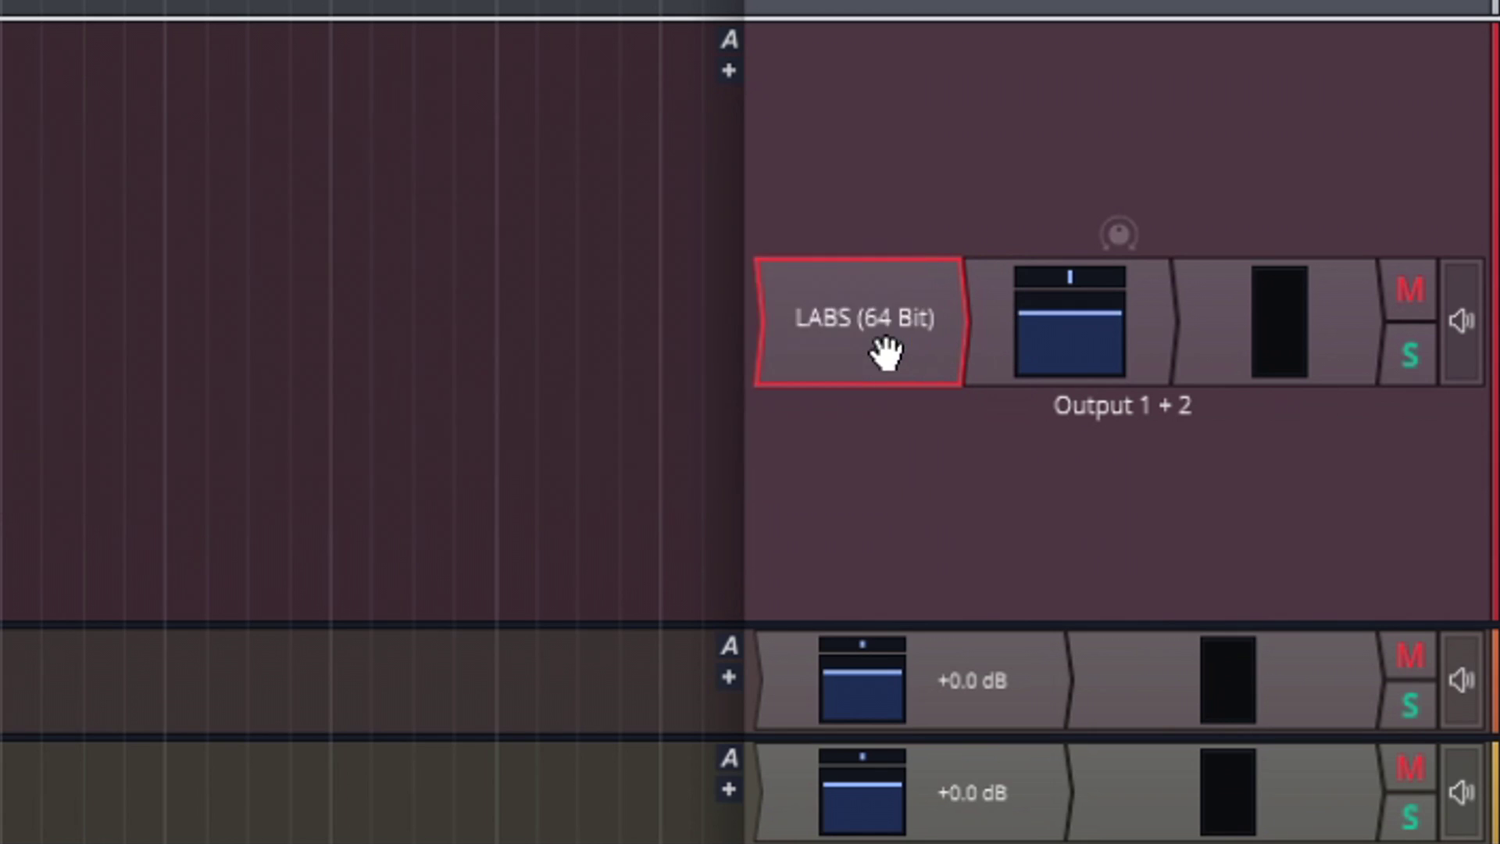
pyautogui.moveTo(871, 344); pyautogui.dragTo(1090, 341)
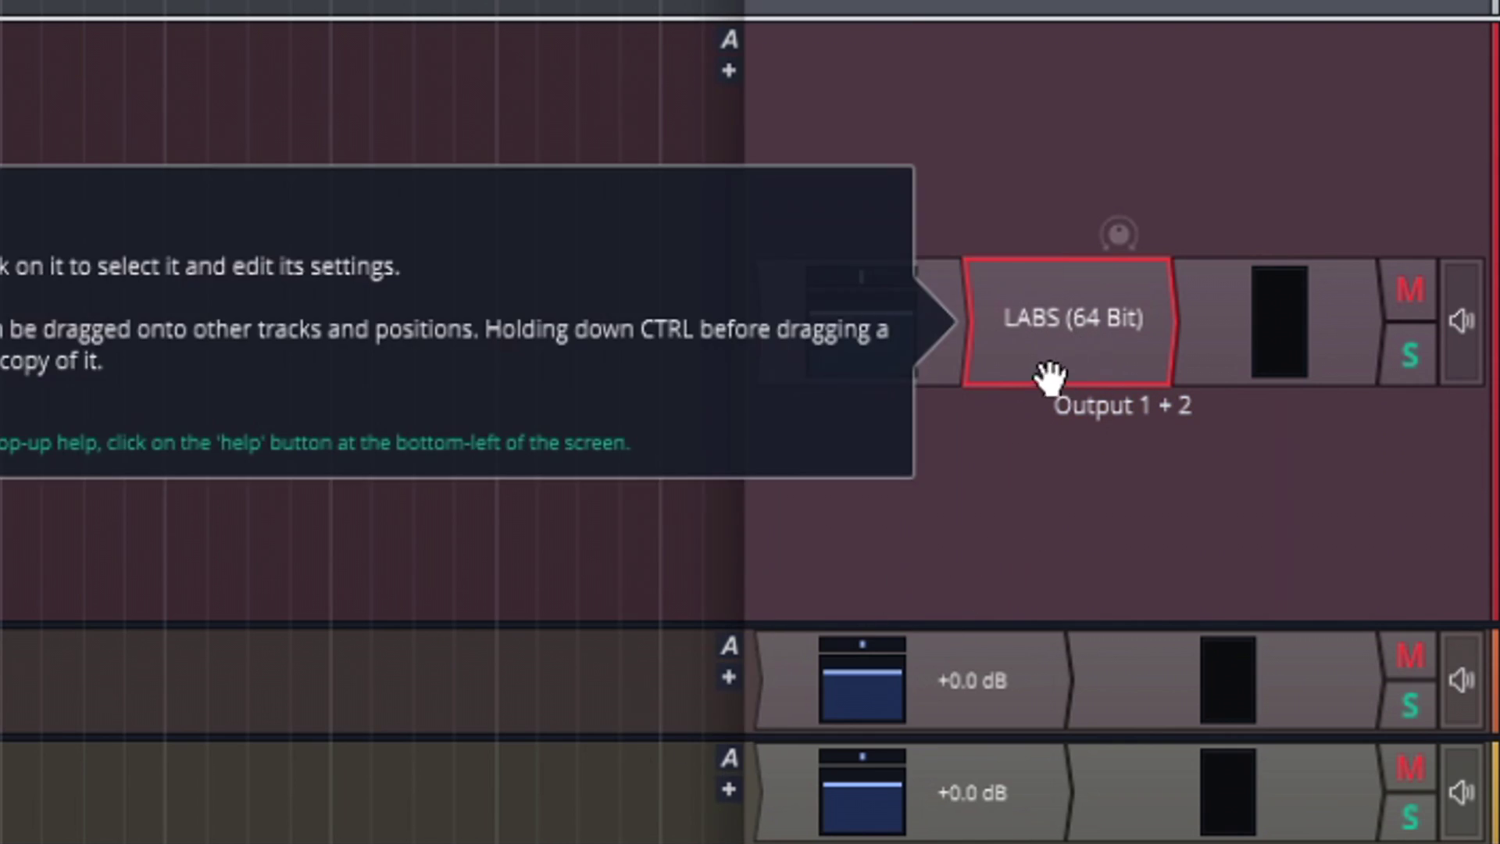
pyautogui.moveTo(1082, 320); pyautogui.dragTo(755, 318)
pyautogui.moveTo(1012, 332); pyautogui.dragTo(794, 326)
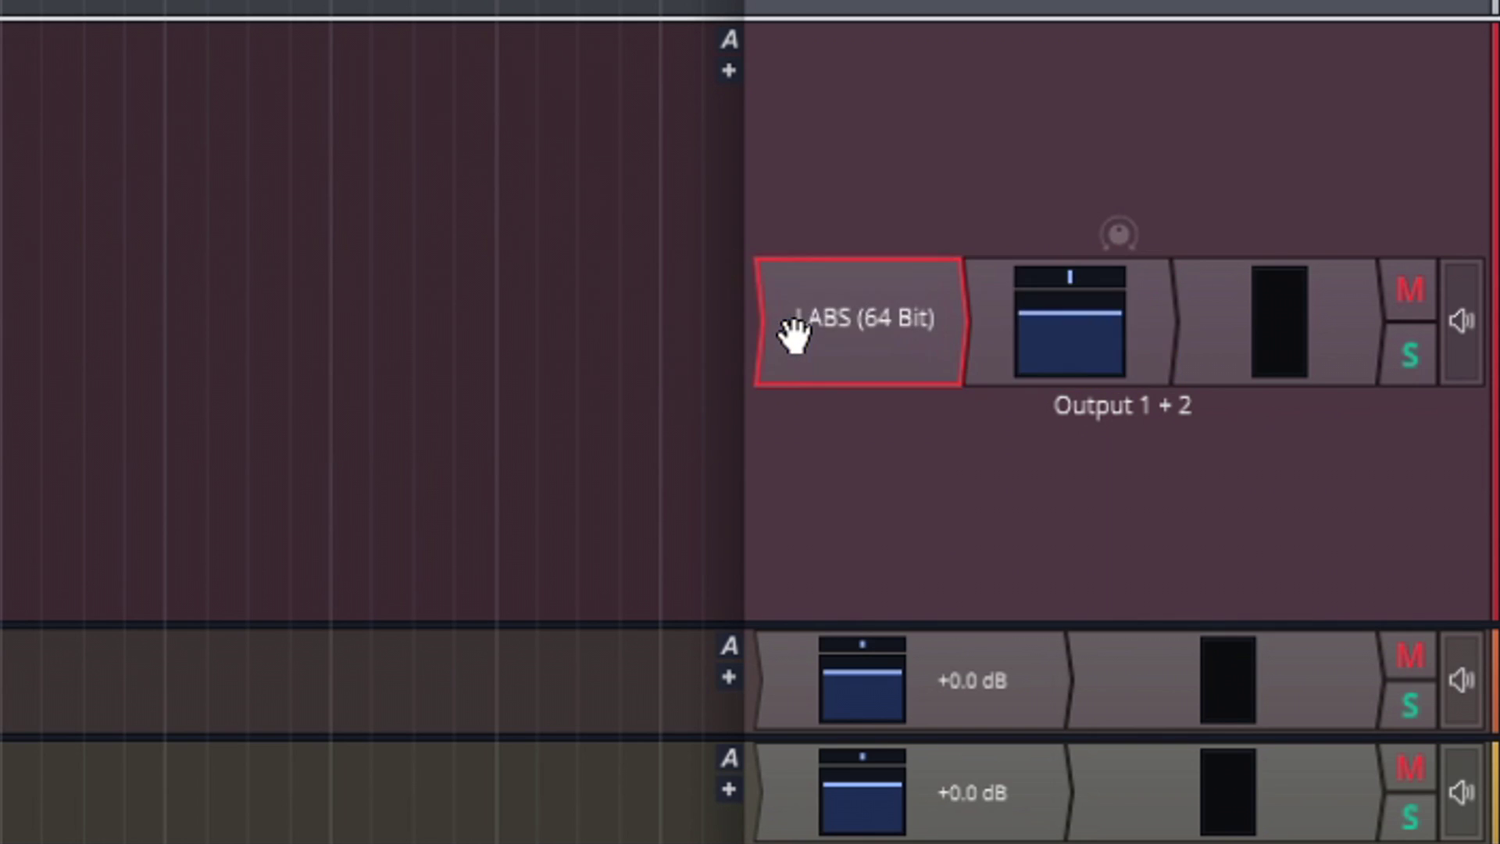
# Insert Waveform Plugins > Effects > MIDI Modifier before the LABS (64 Bit) instrument
pyautogui.rightClick(866, 342)
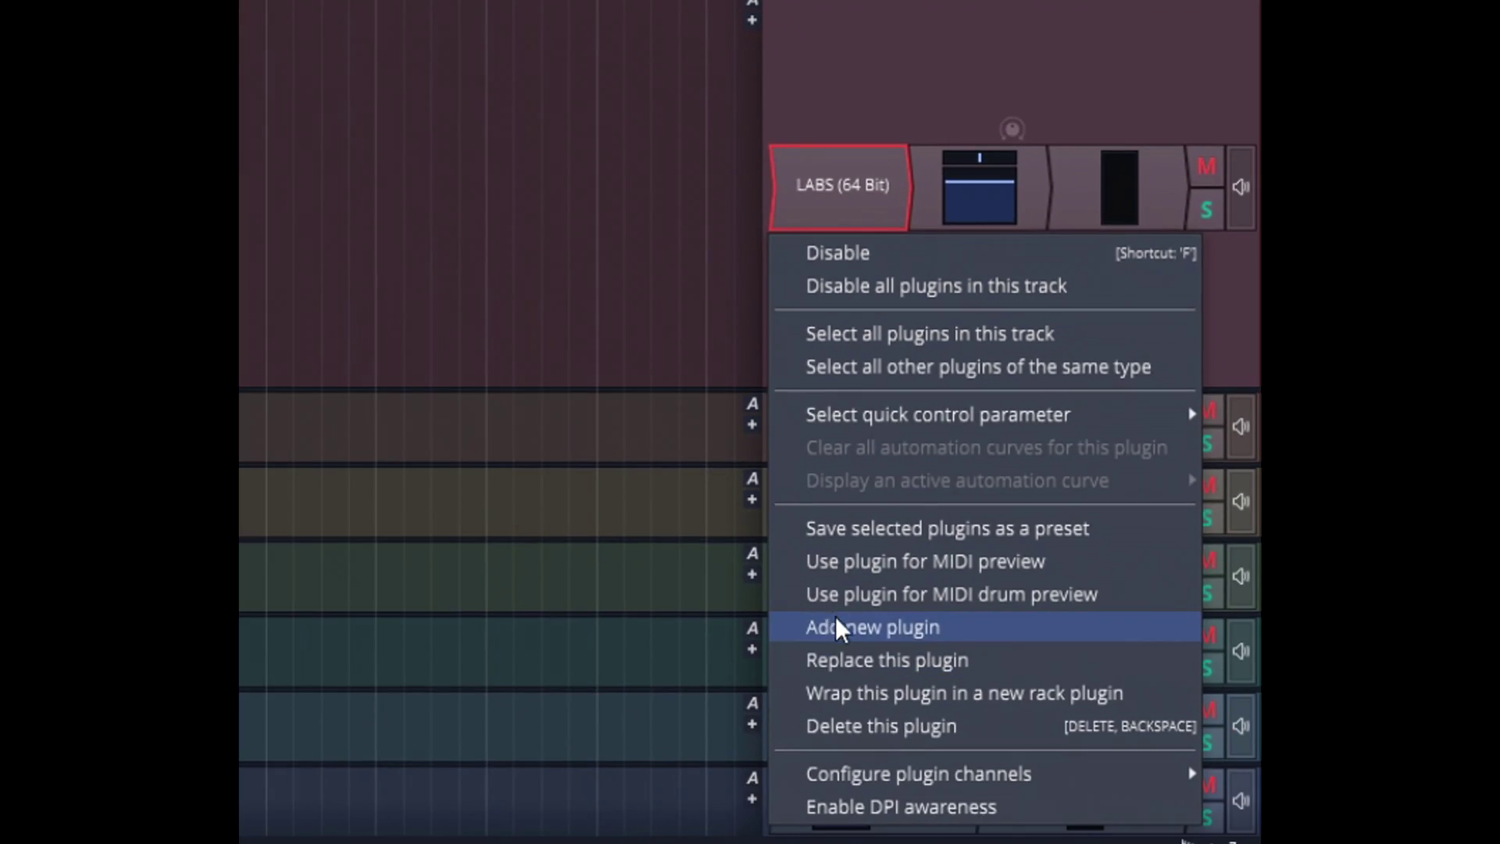
pyautogui.click(898, 626)
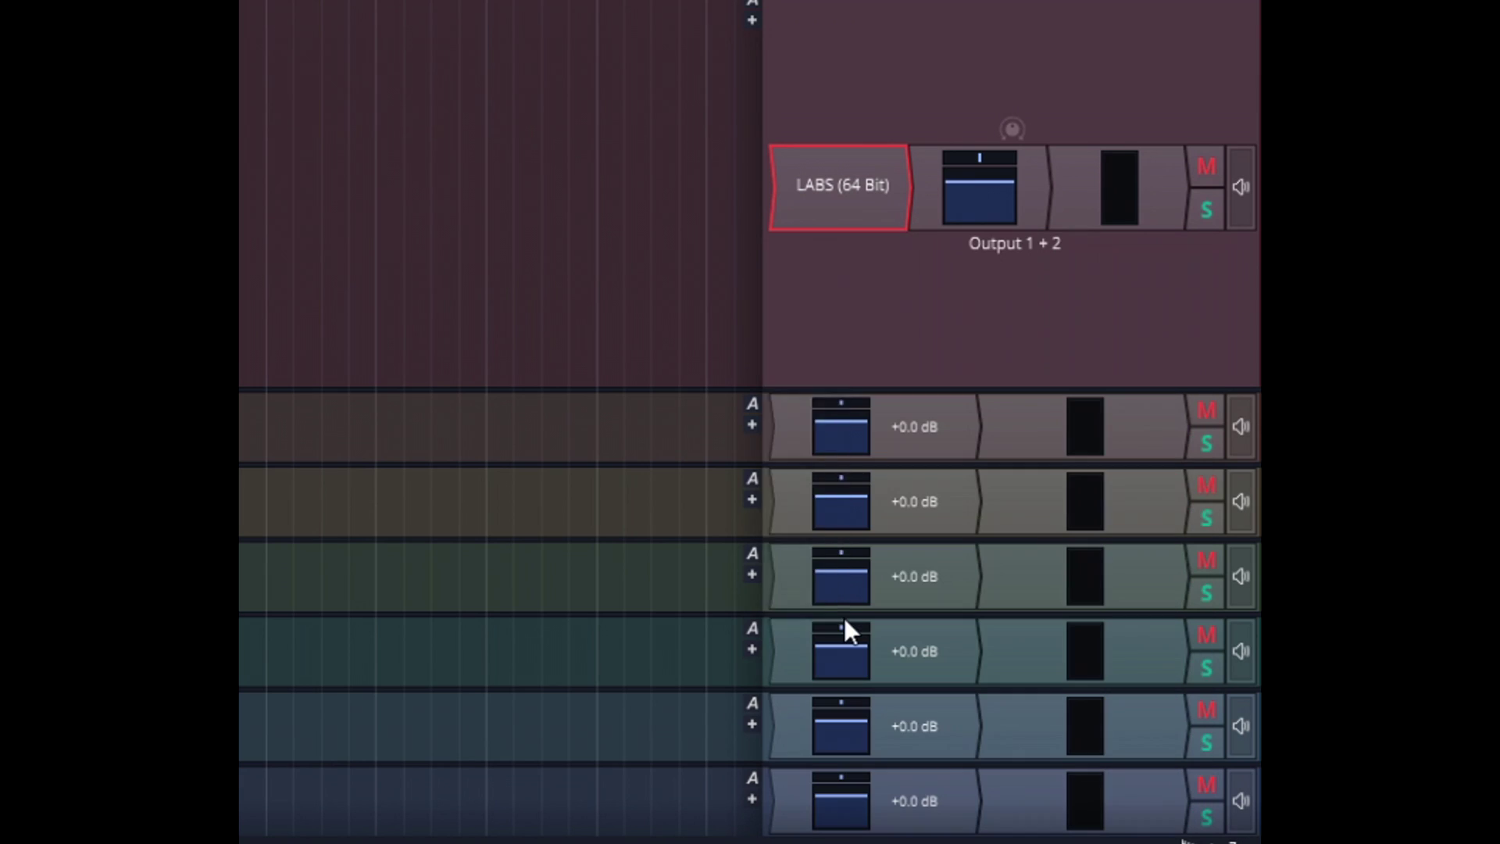
pyautogui.moveTo(486, 324)
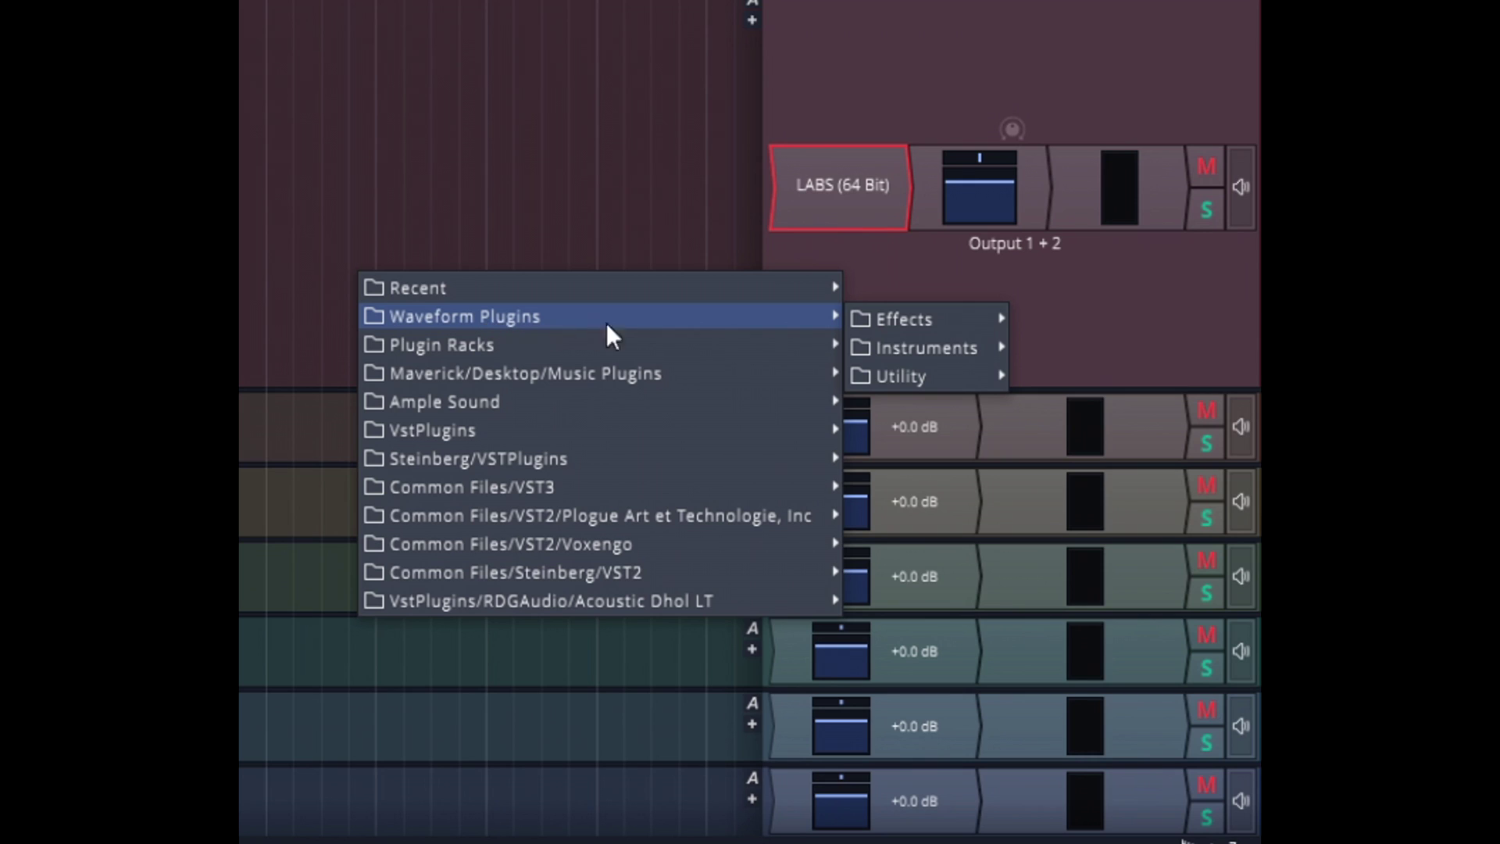
pyautogui.moveTo(892, 324)
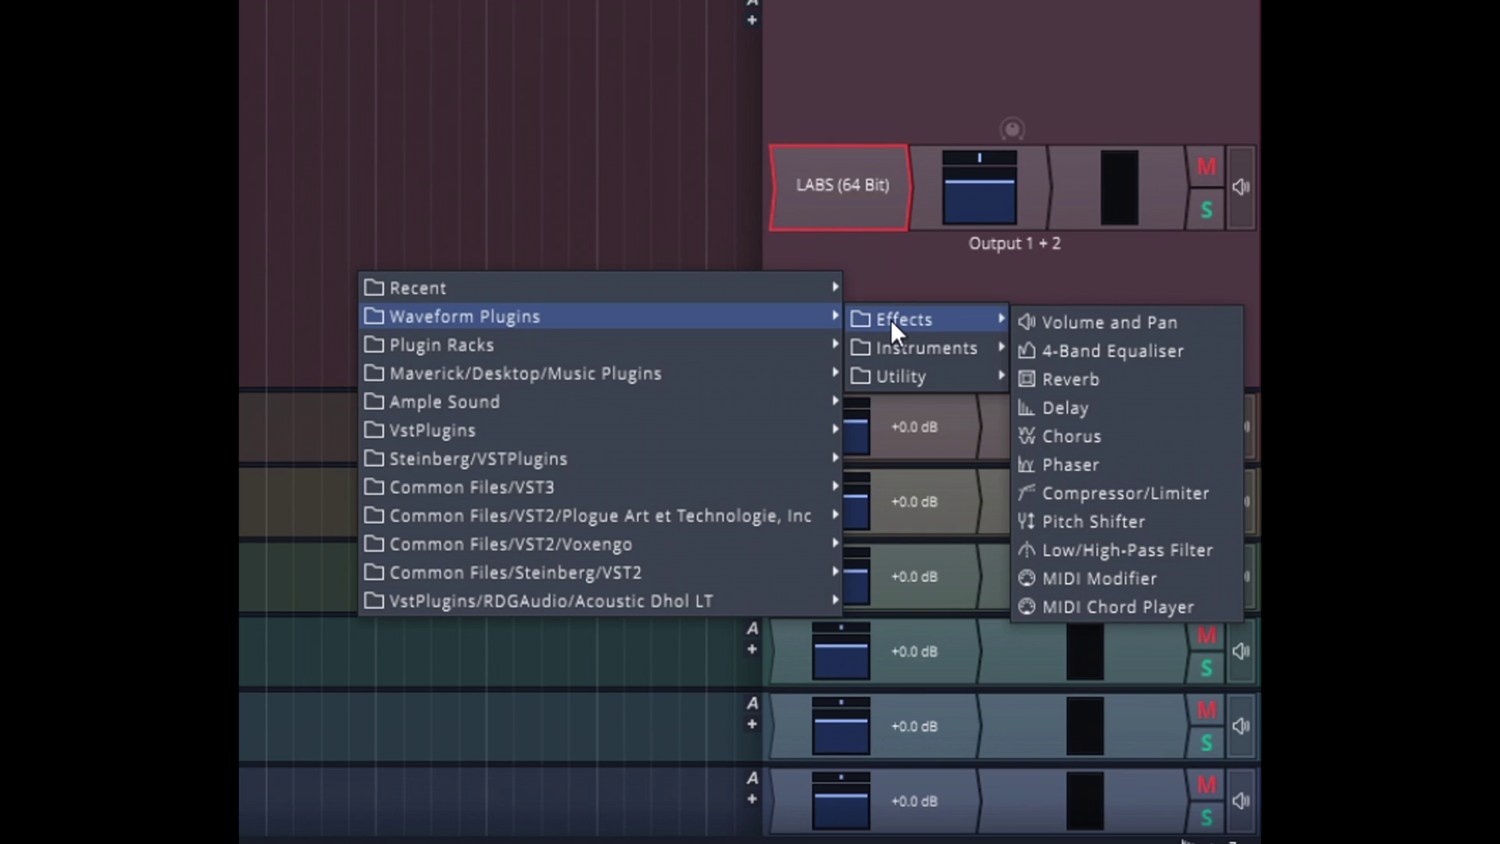
pyautogui.click(1081, 580)
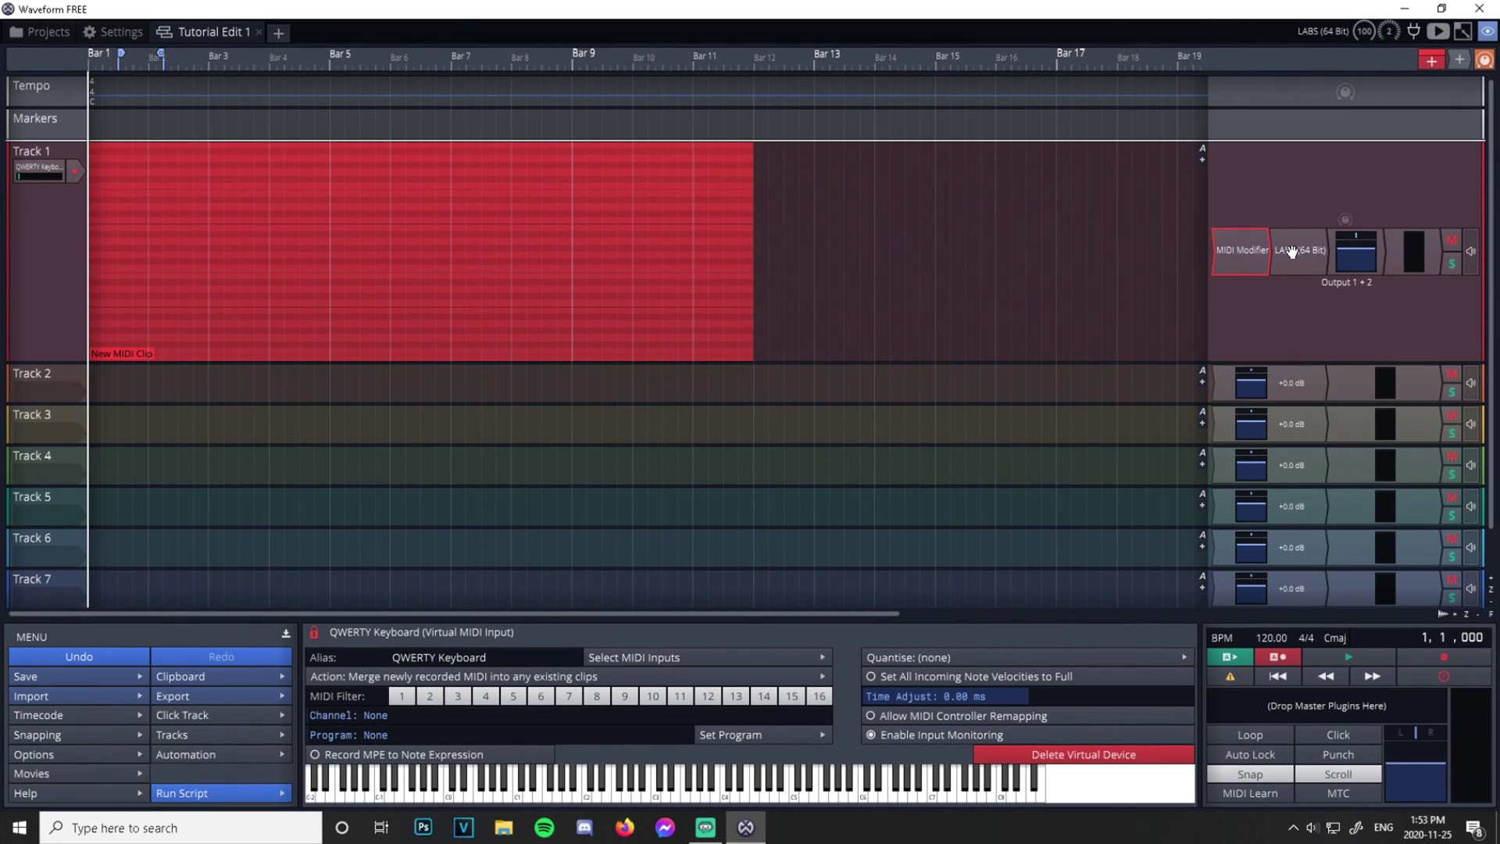
# Open the LABS Soft Piano window, play a few notes, then open the MIDI Modifier window
pyautogui.doubleClick(1300, 258)
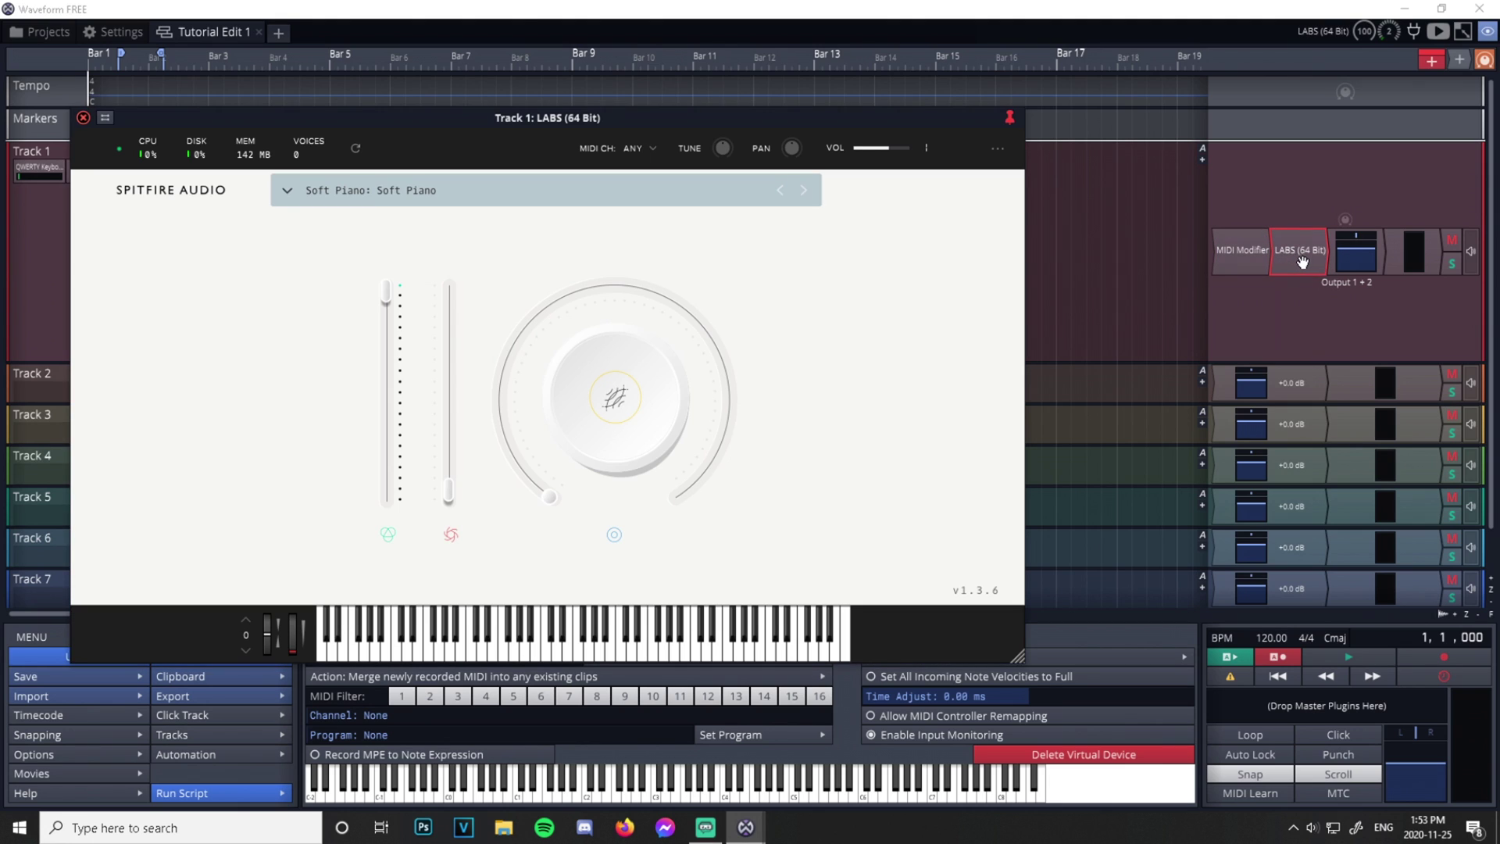
pyautogui.moveTo(491, 109); pyautogui.dragTo(479, 89)
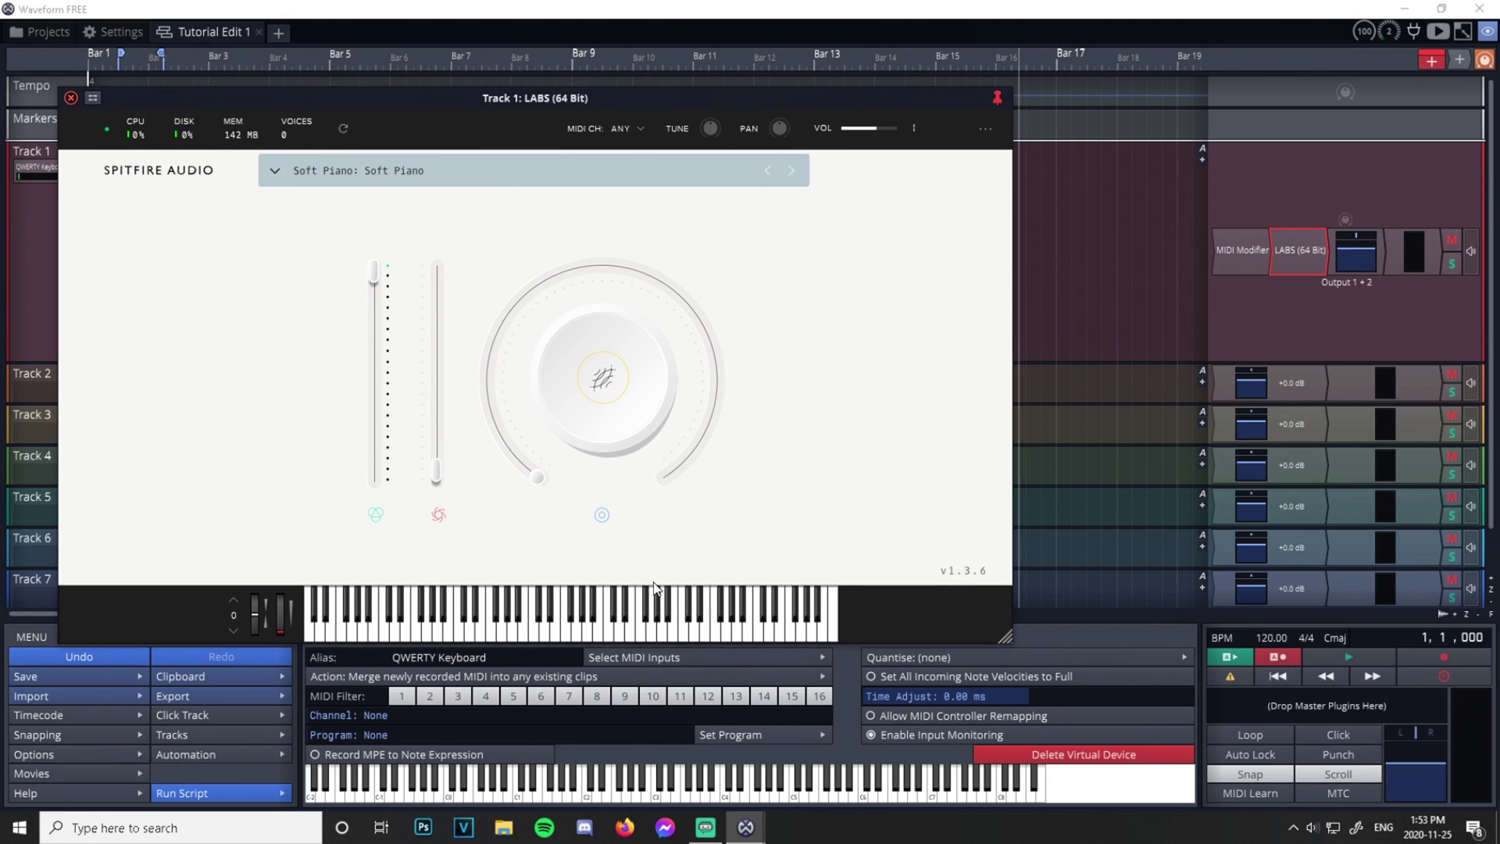
pyautogui.click(755, 787)
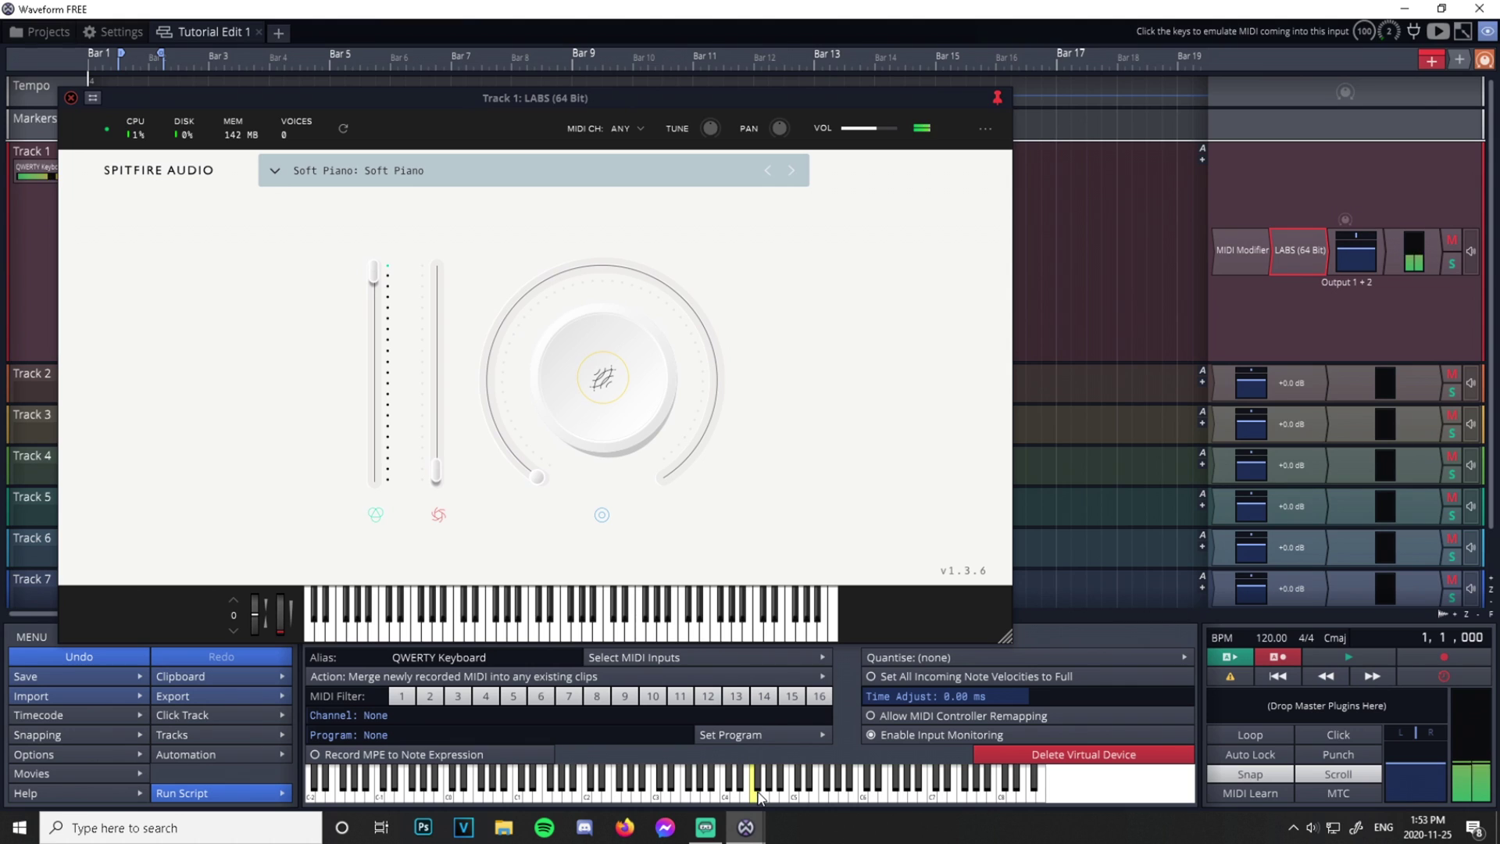
pyautogui.press('s')
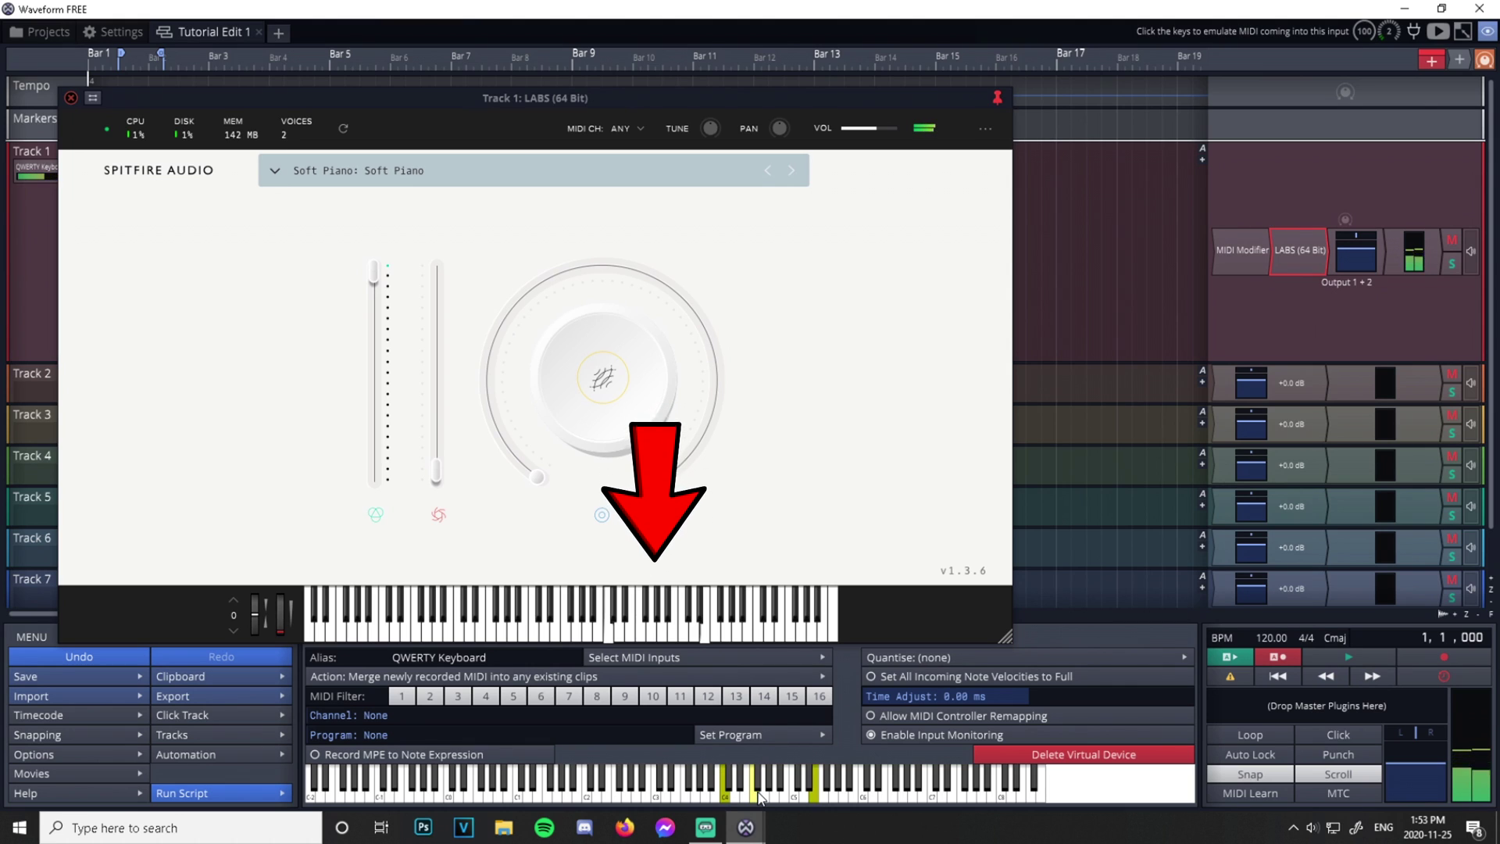
pyautogui.press('s')
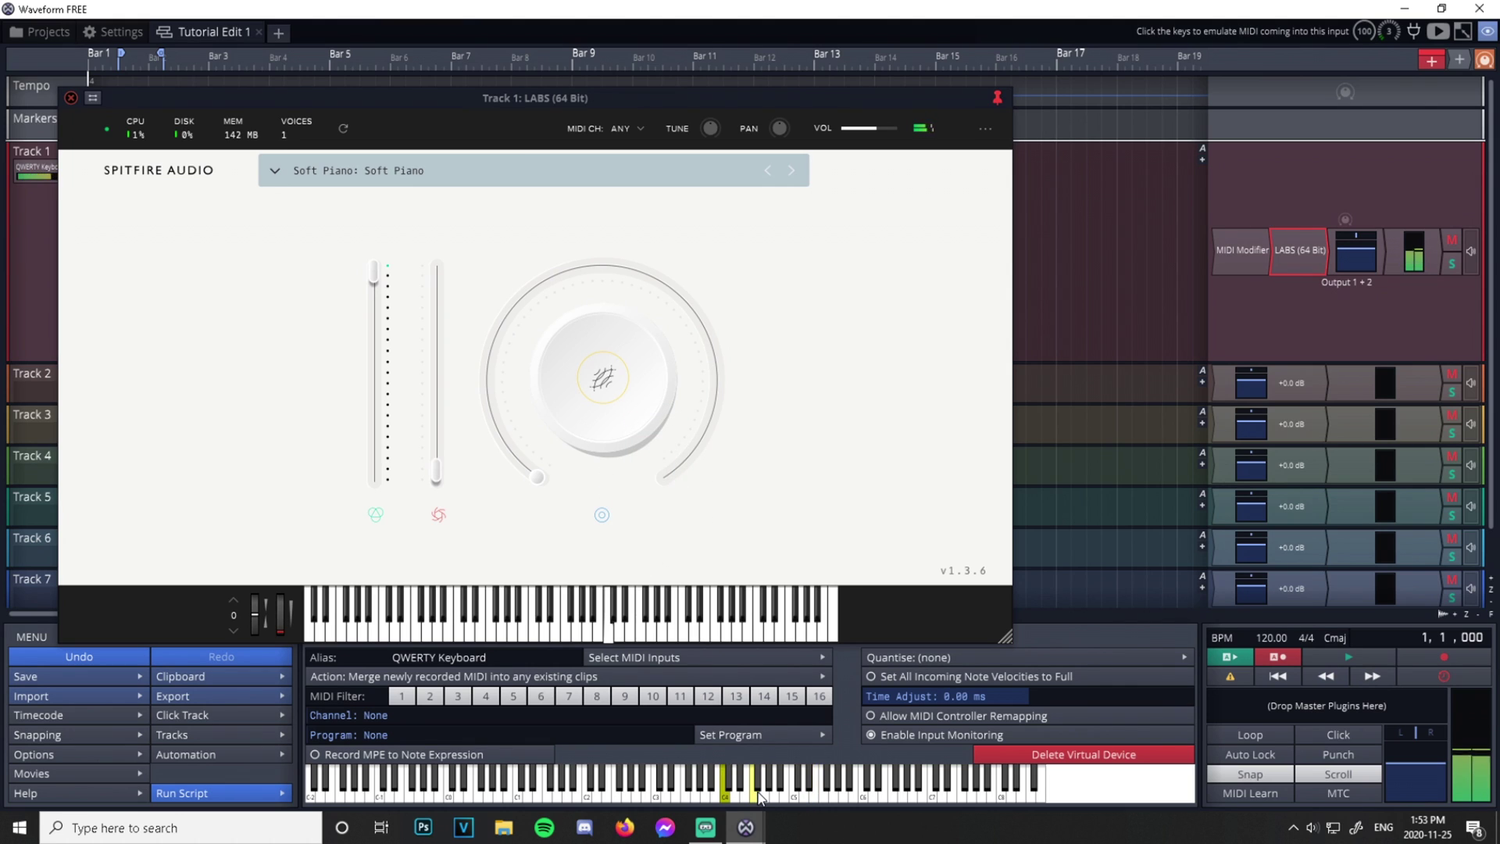
pyautogui.press('a')
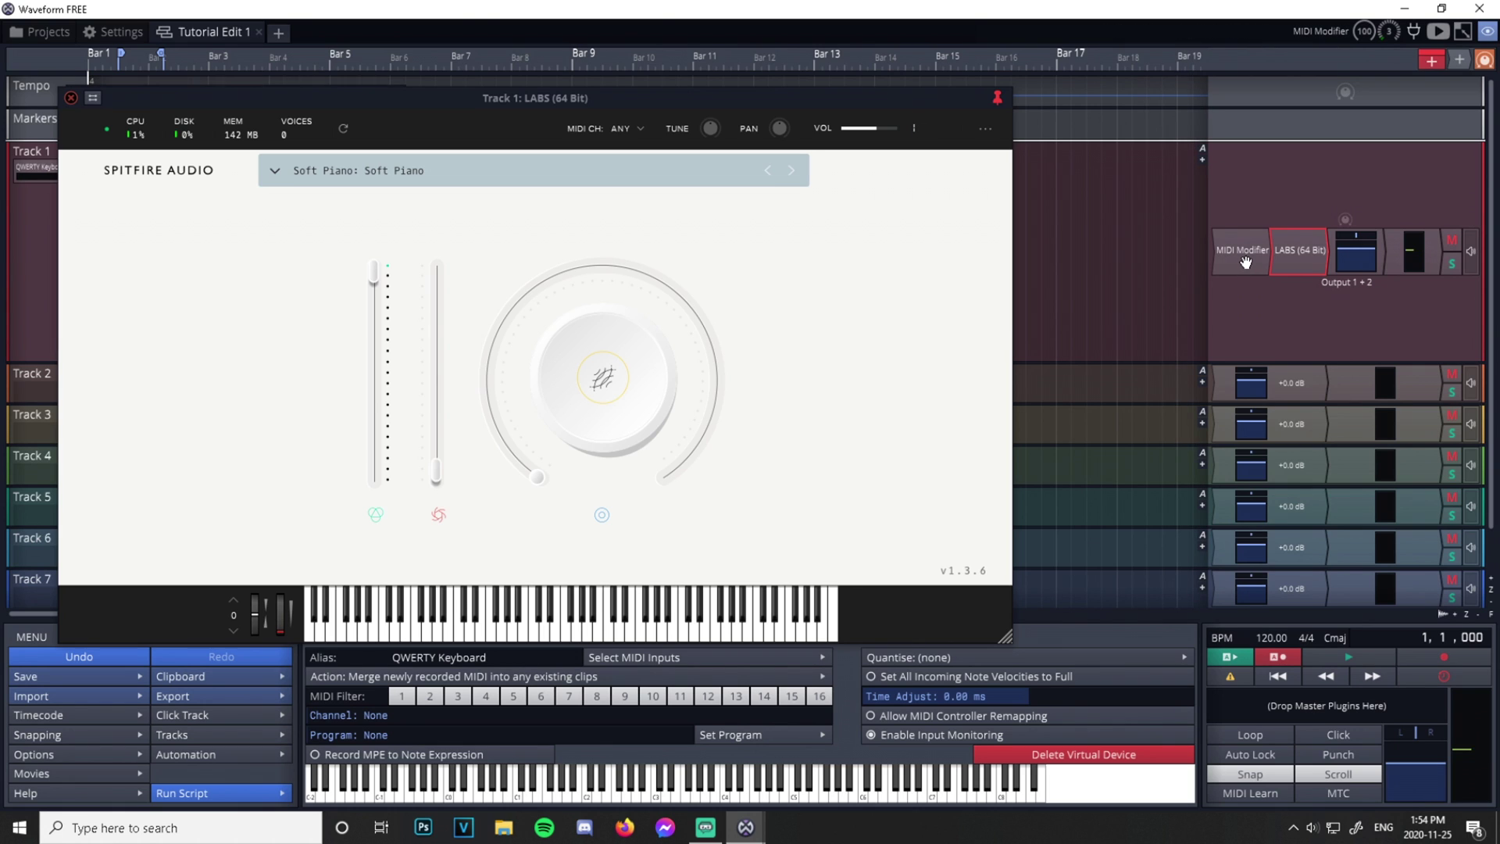
pyautogui.doubleClick(1246, 262)
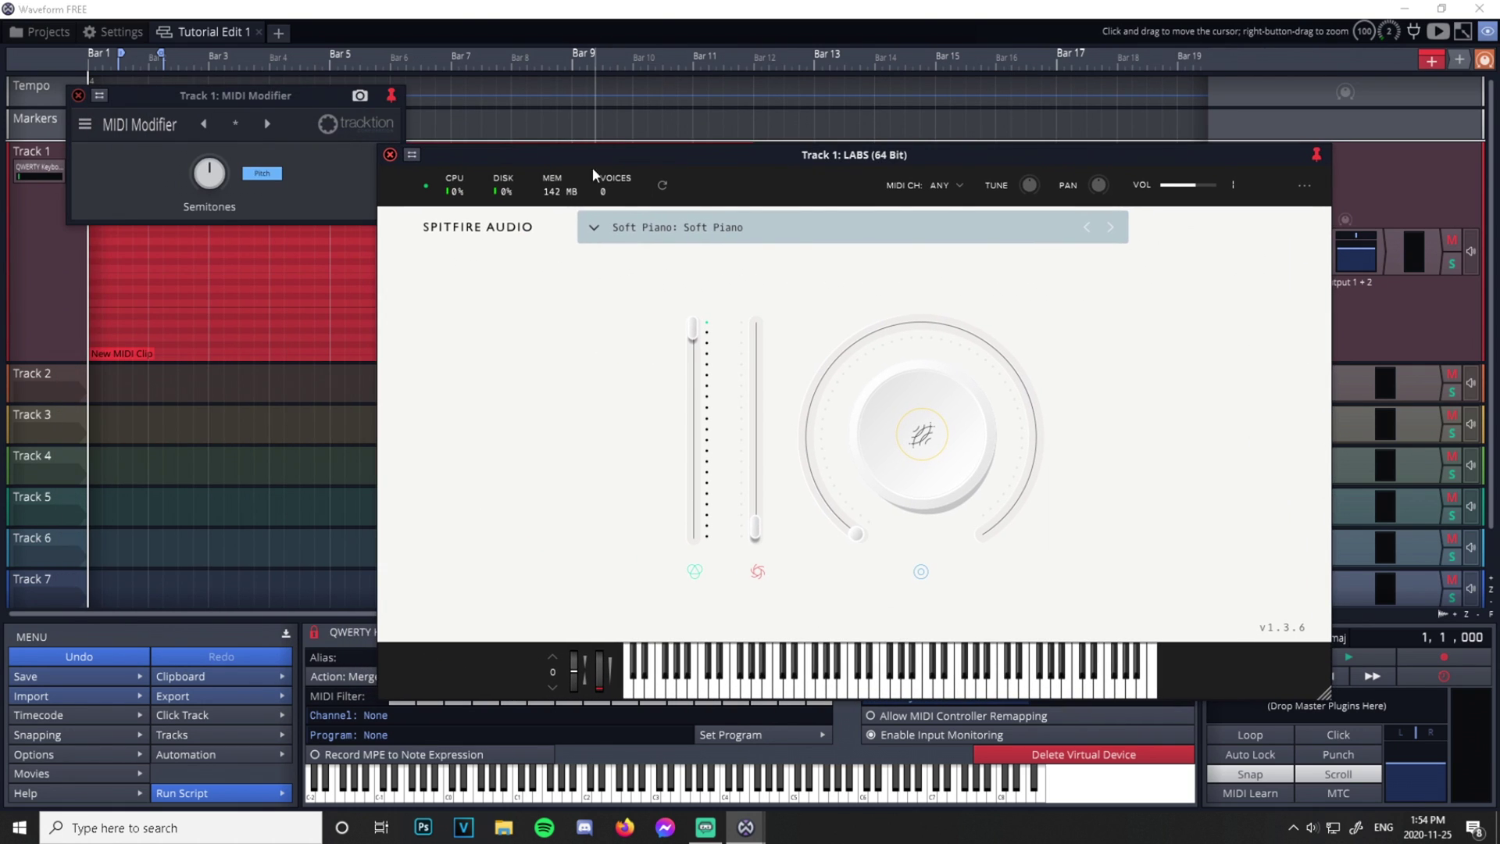
# Set the MIDI Modifier pitch to -1 octave and play several notes to hear it
pyautogui.click(199, 103)
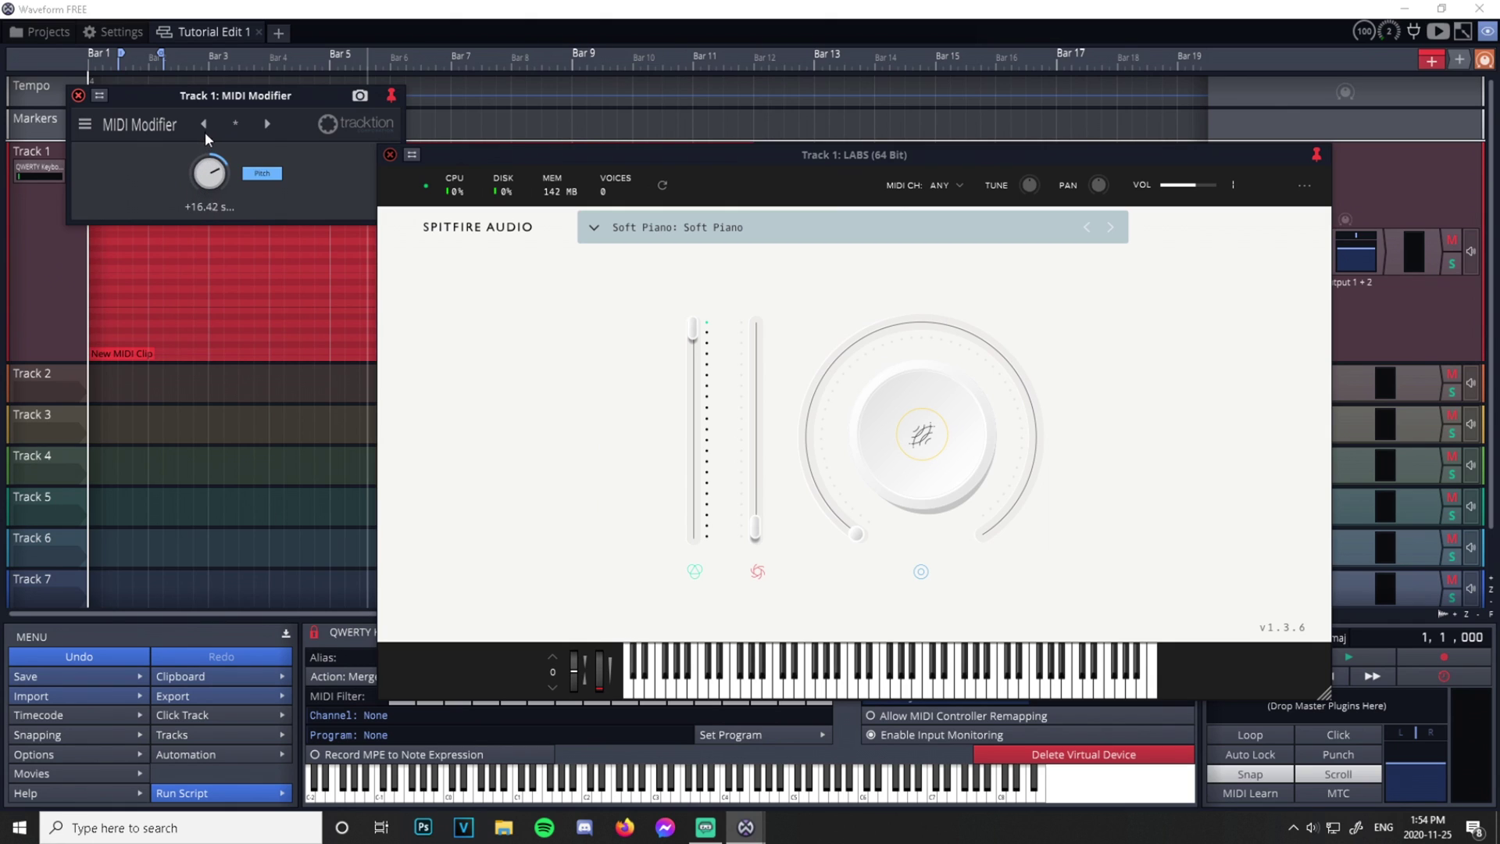
pyautogui.click(262, 175)
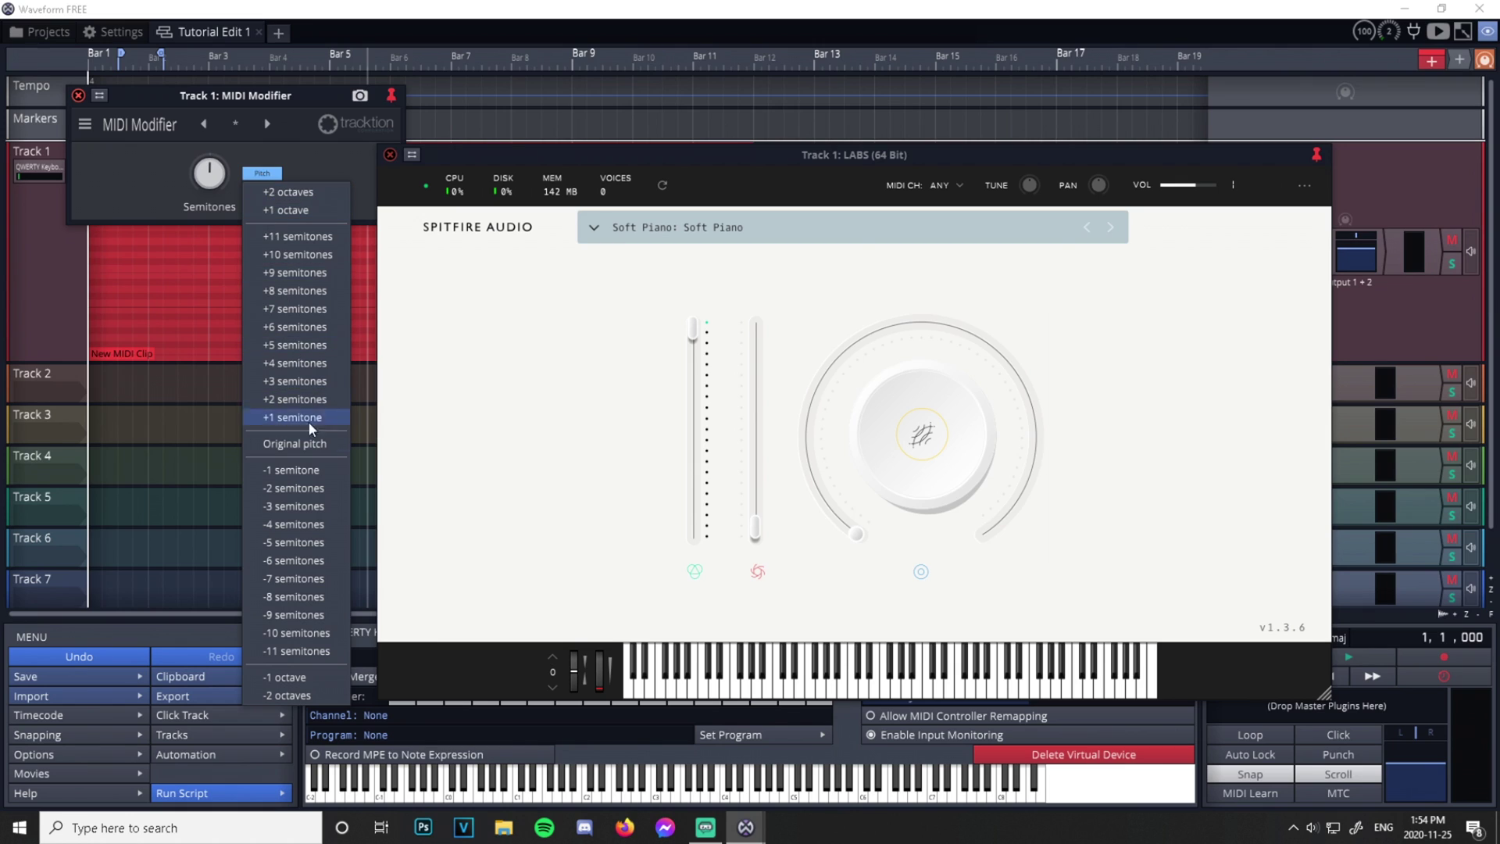
pyautogui.click(296, 679)
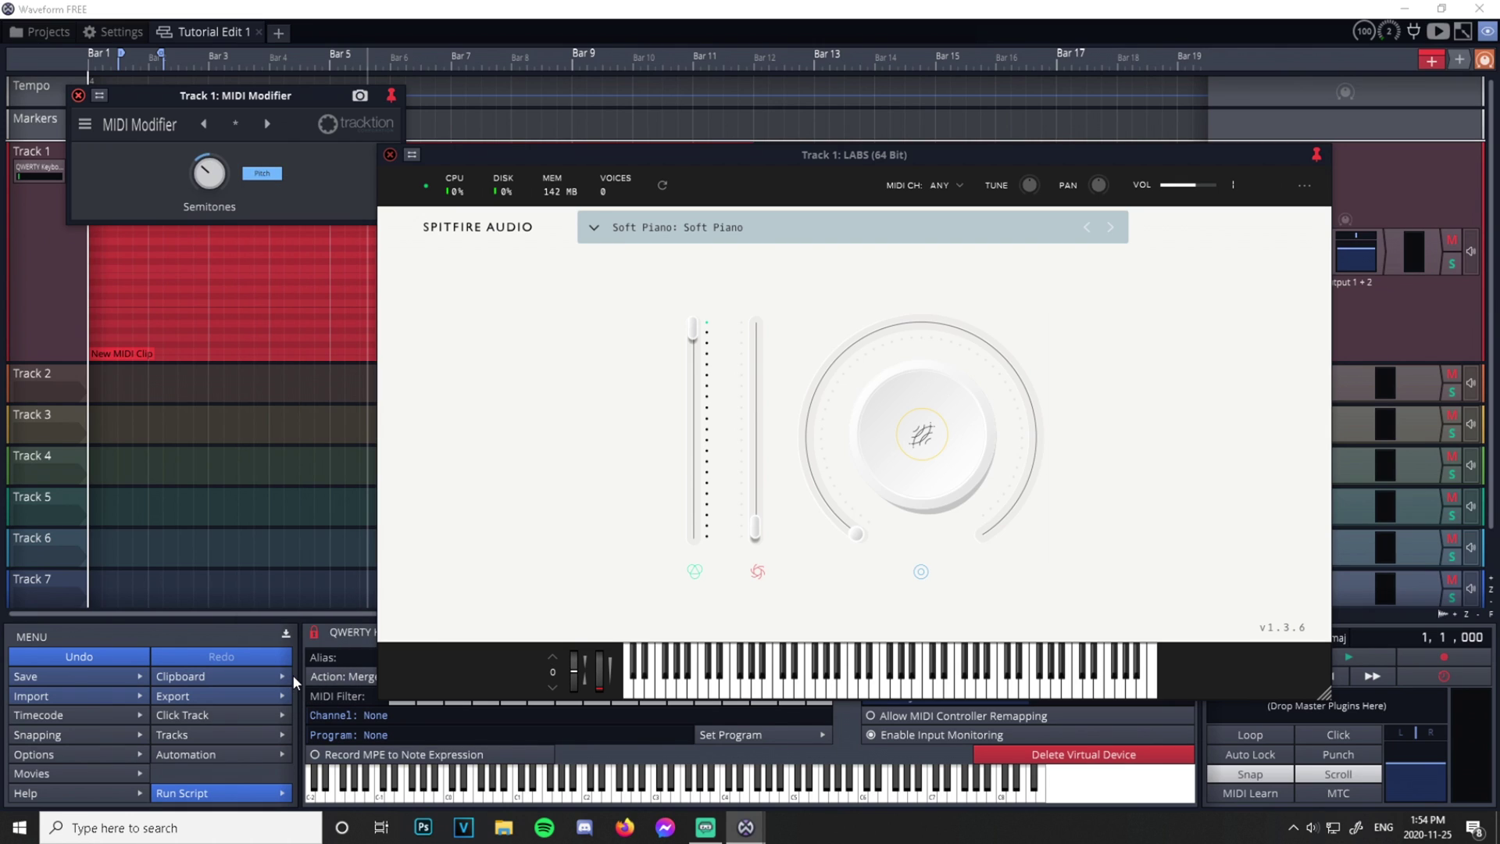
pyautogui.click(713, 791)
pyautogui.click(731, 793)
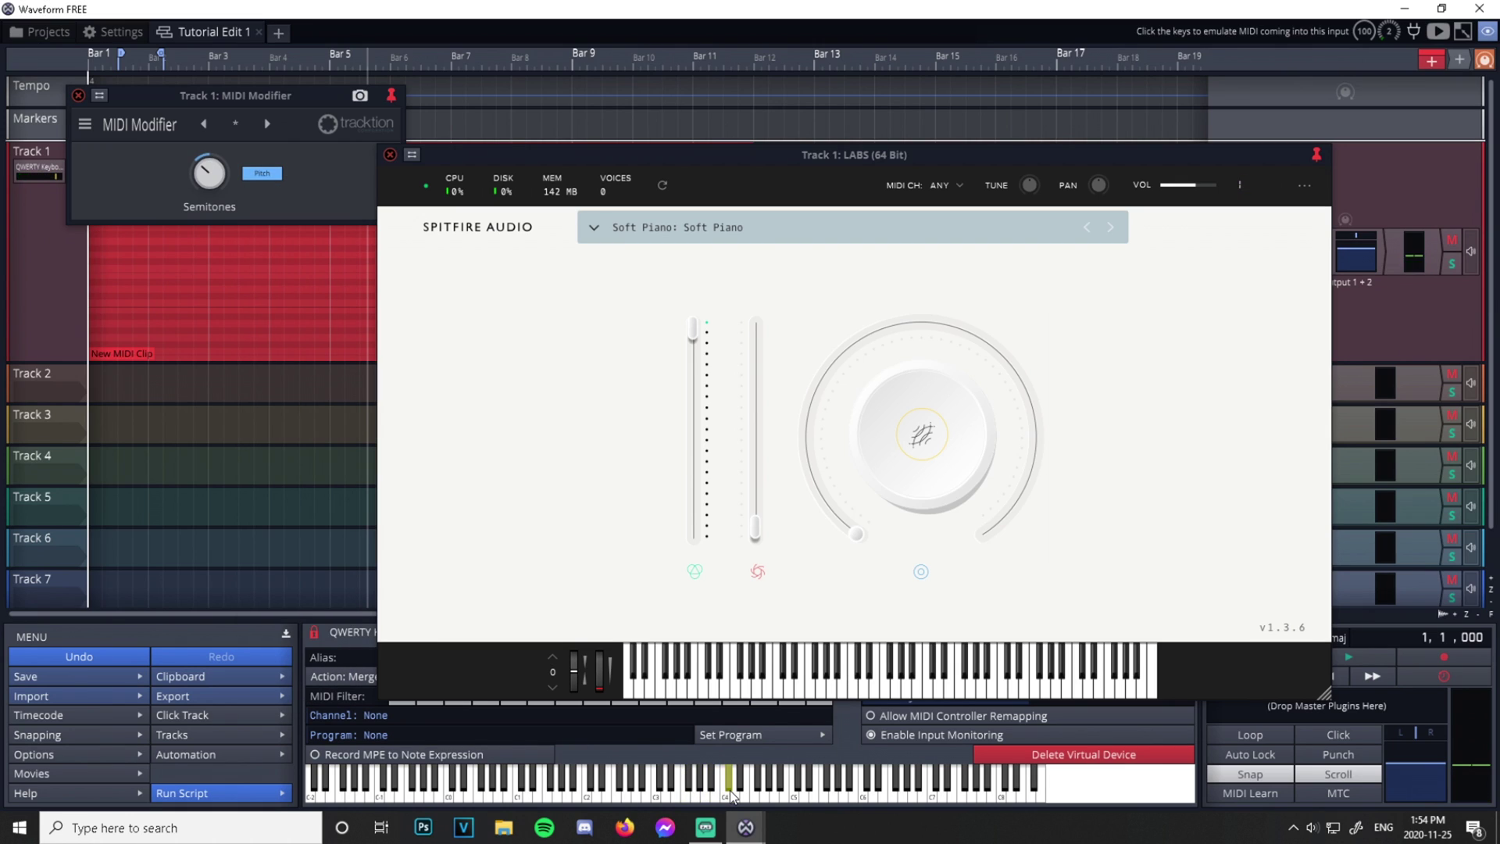
pyautogui.click(742, 794)
pyautogui.click(755, 796)
pyautogui.click(758, 797)
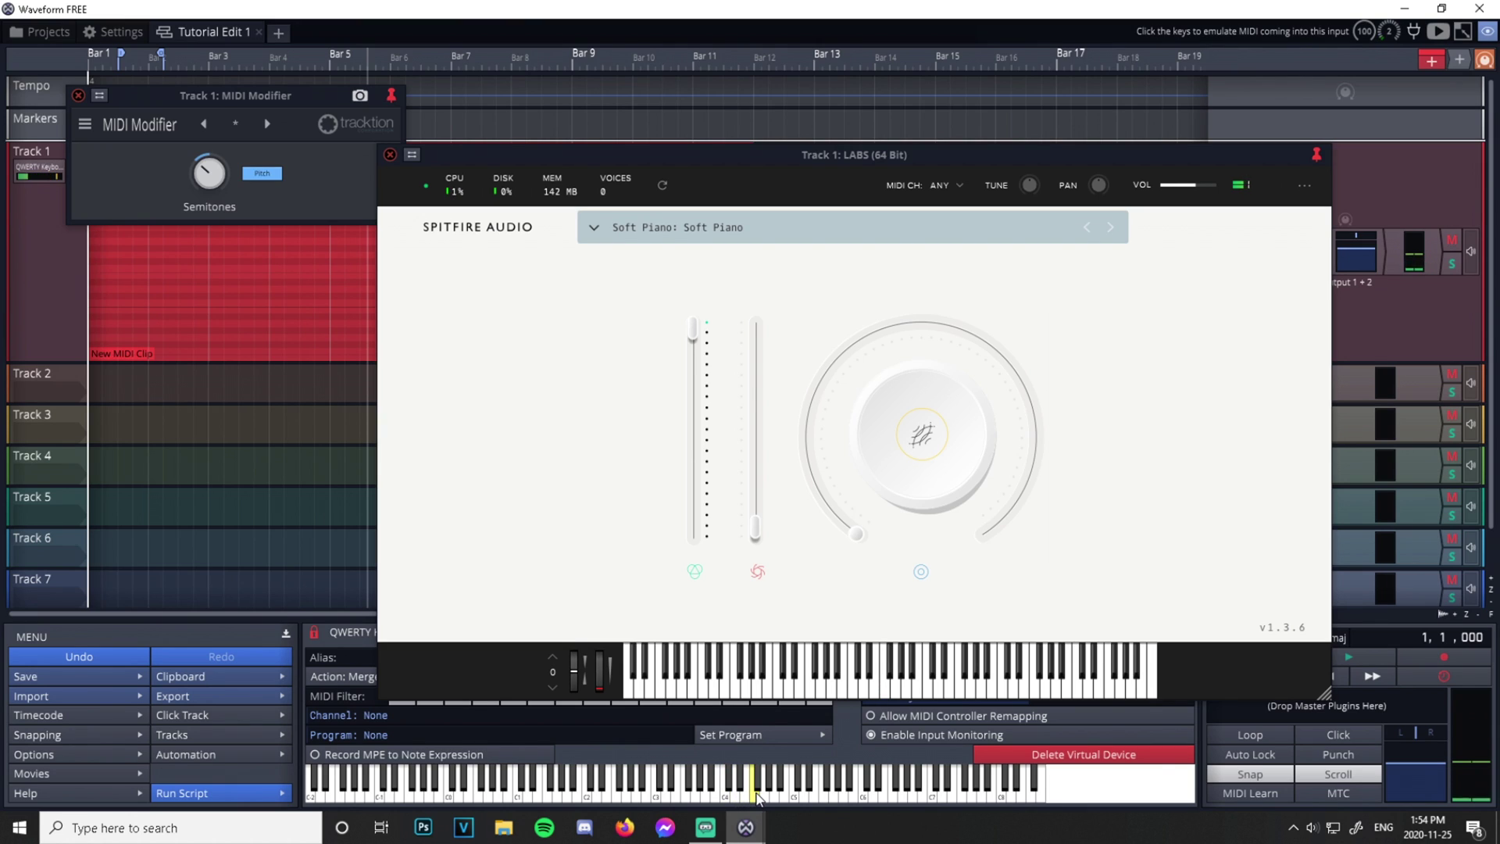
pyautogui.press('a')
pyautogui.press('l')
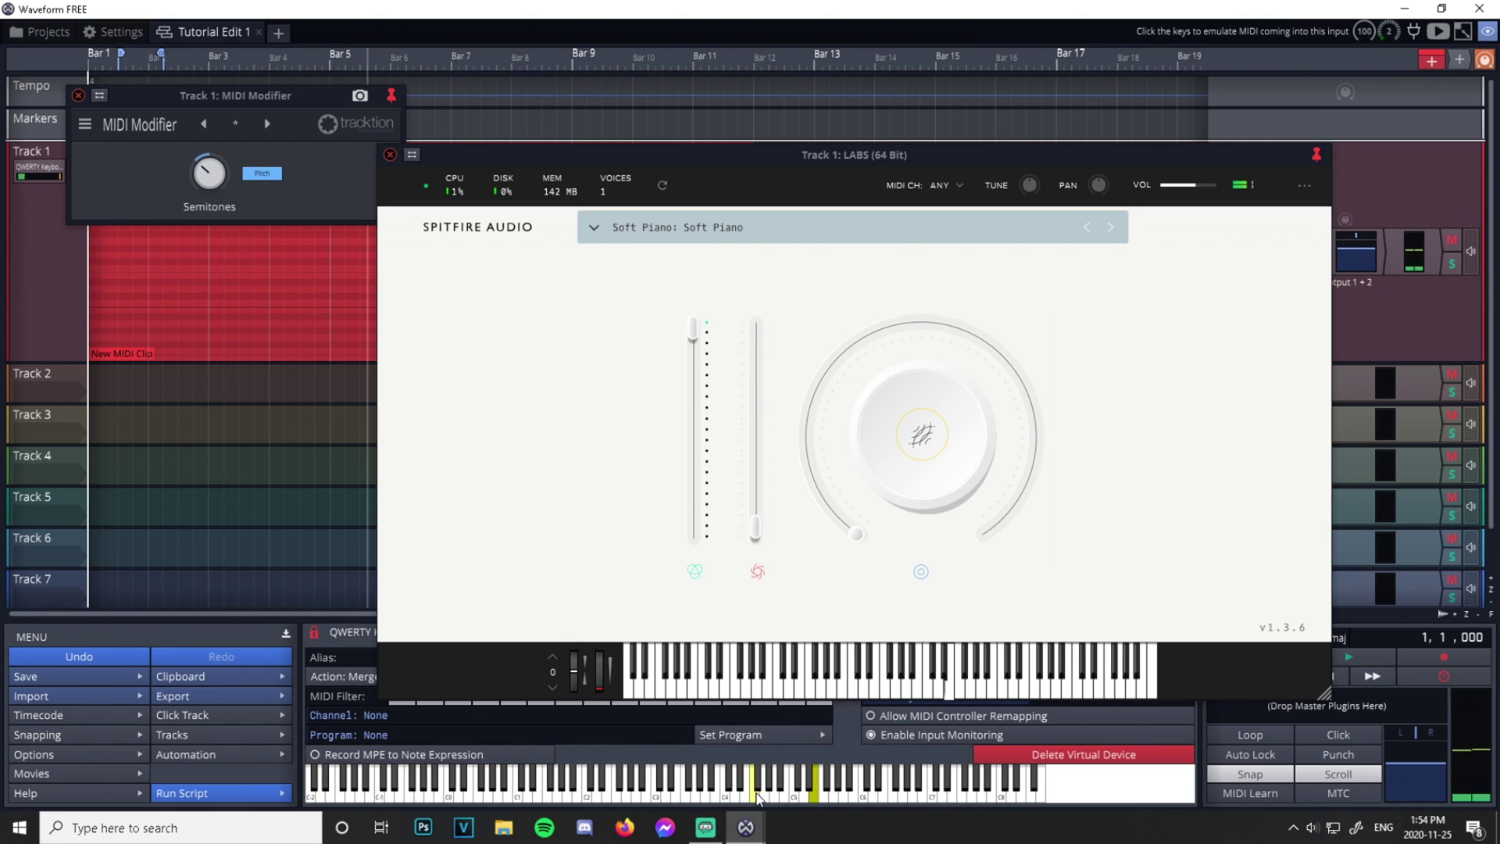
pyautogui.press('l')
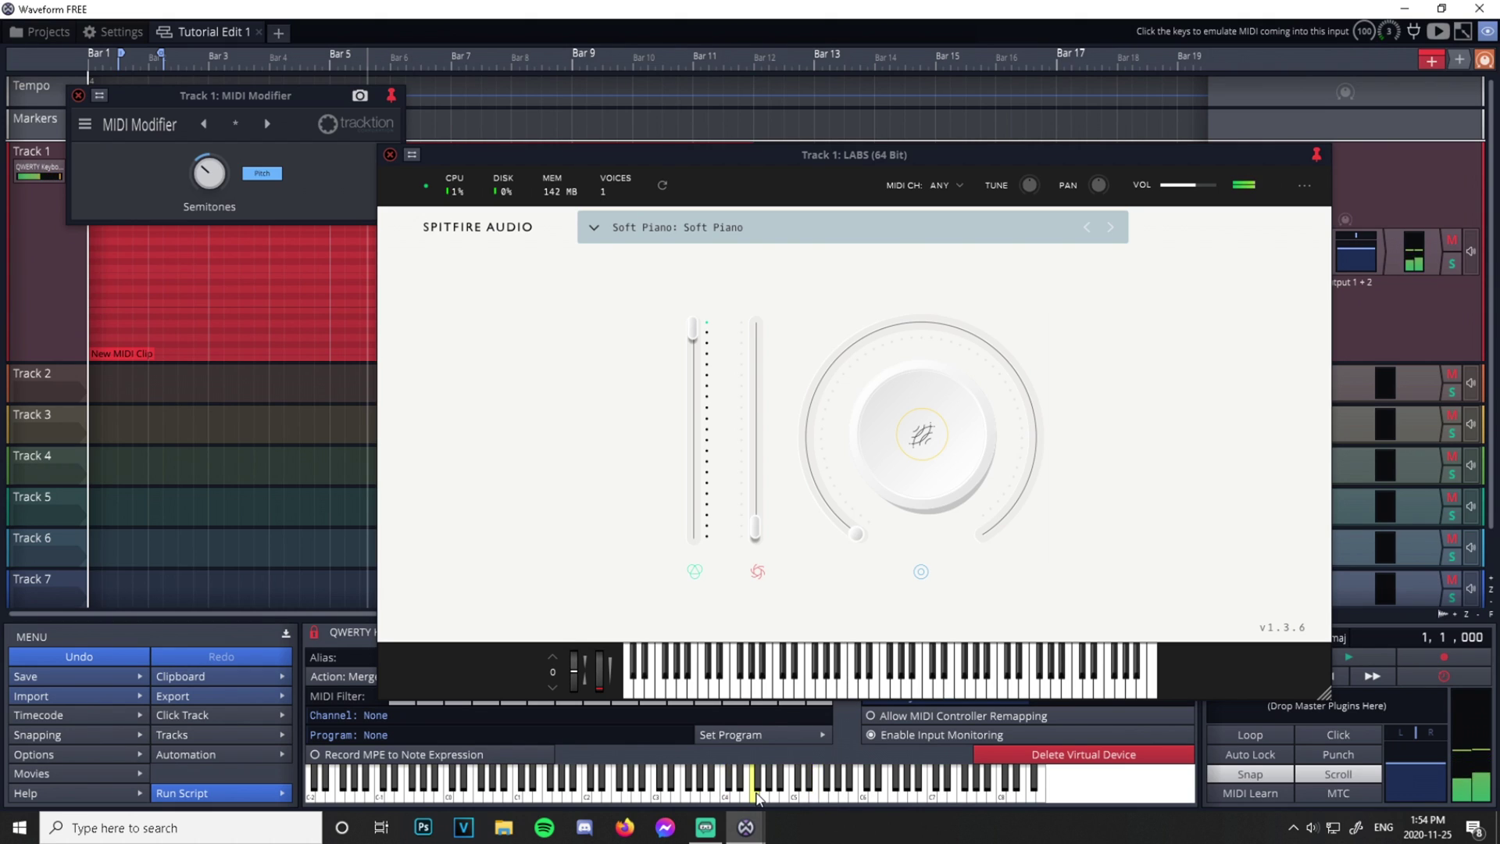
# Change the pitch to -2 octaves and play notes A and semicolon
pyautogui.click(264, 175)
pyautogui.click(305, 696)
pyautogui.click(744, 791)
pyautogui.press('a')
pyautogui.press(';')
pyautogui.press('a')
pyautogui.press(';')
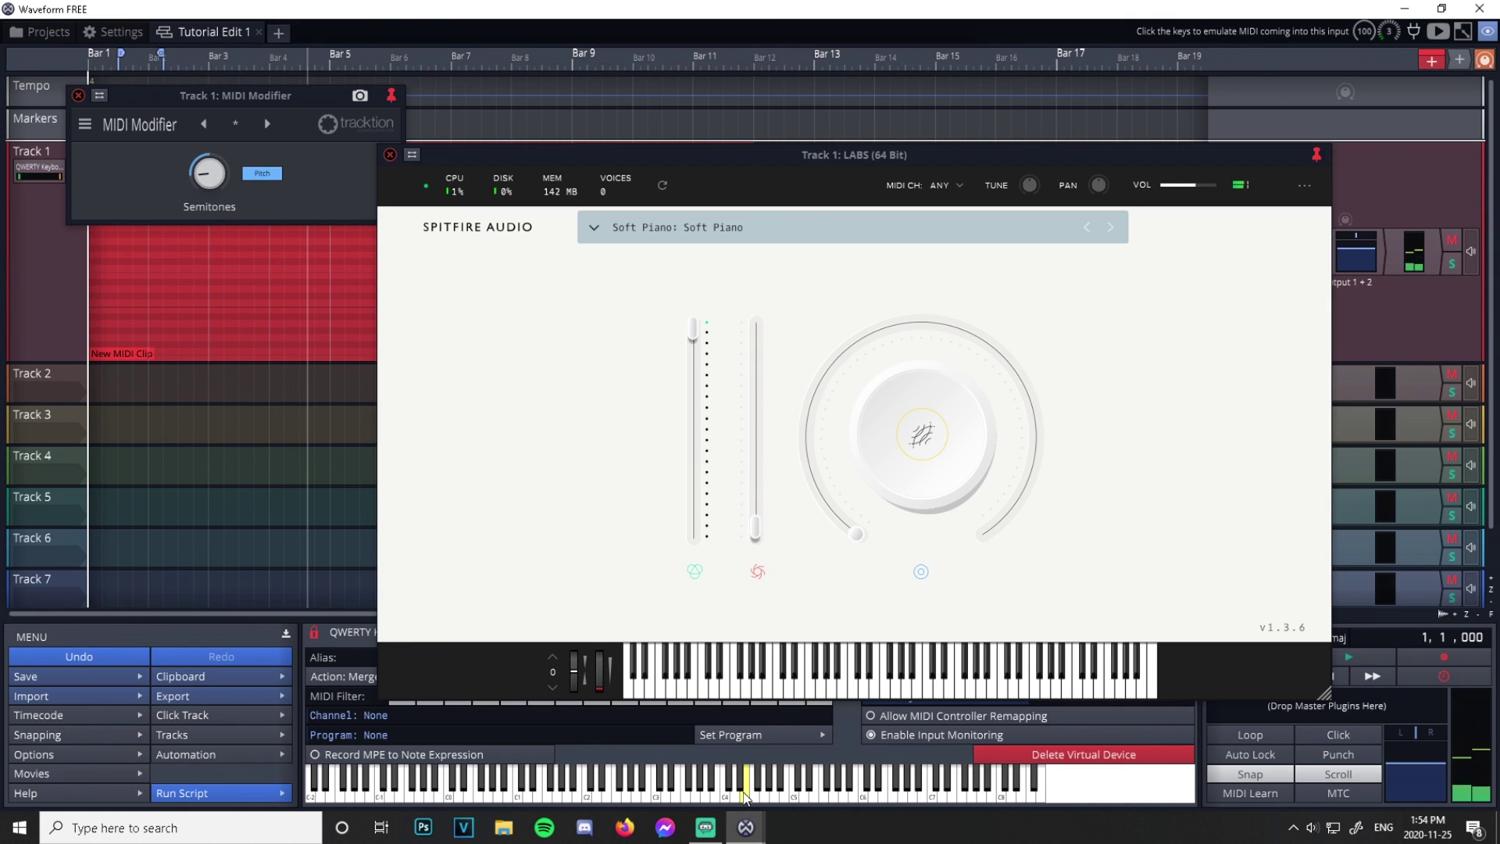
# Reset the pitch to Original pitch, close the MIDI Modifier, and shift the LABS window left
pyautogui.click(262, 173)
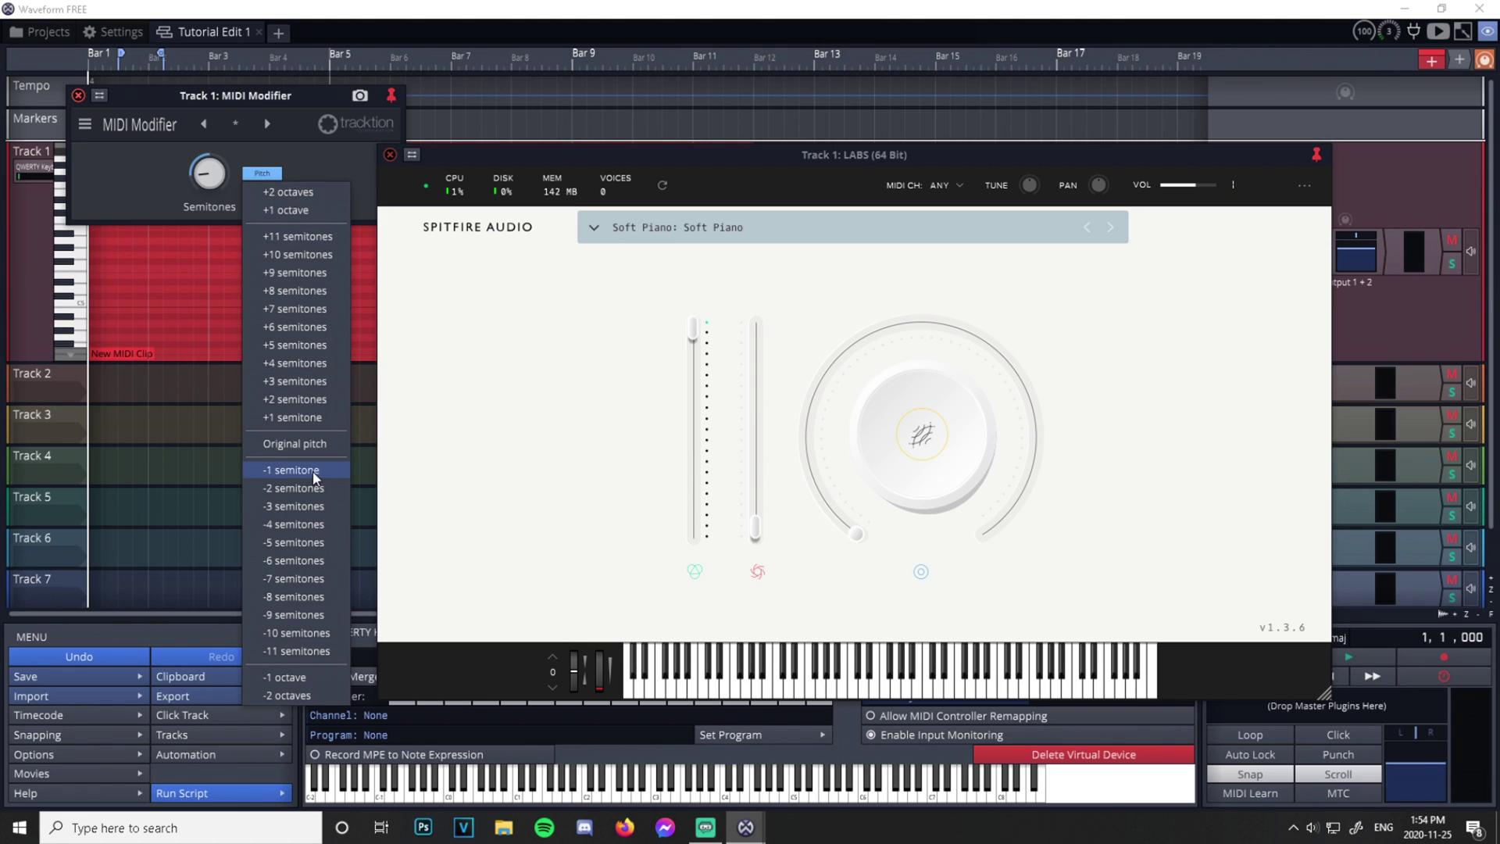
pyautogui.click(283, 444)
pyautogui.click(78, 94)
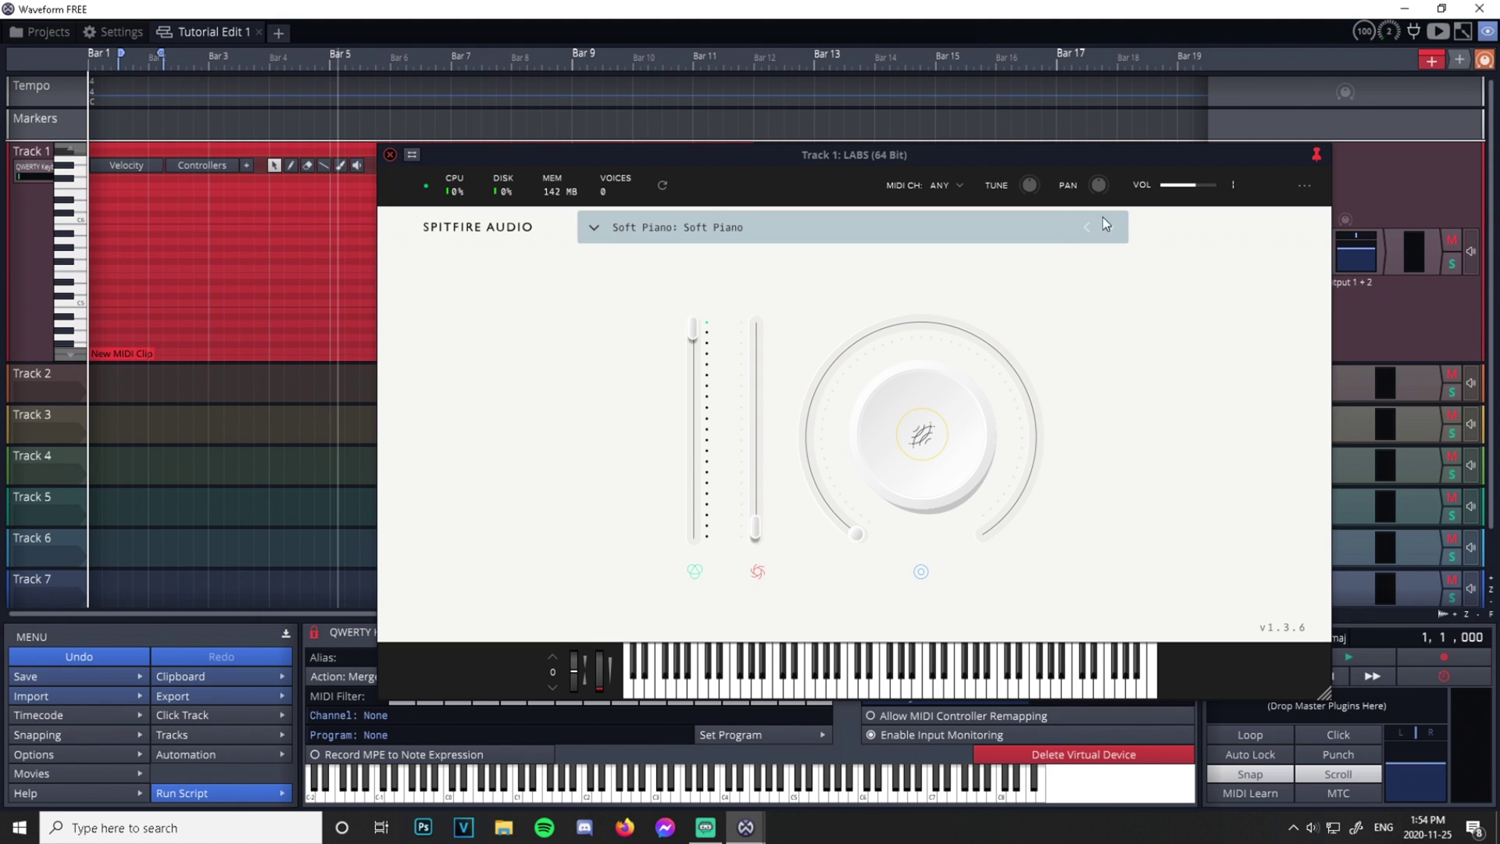
pyautogui.moveTo(810, 163); pyautogui.dragTo(753, 156)
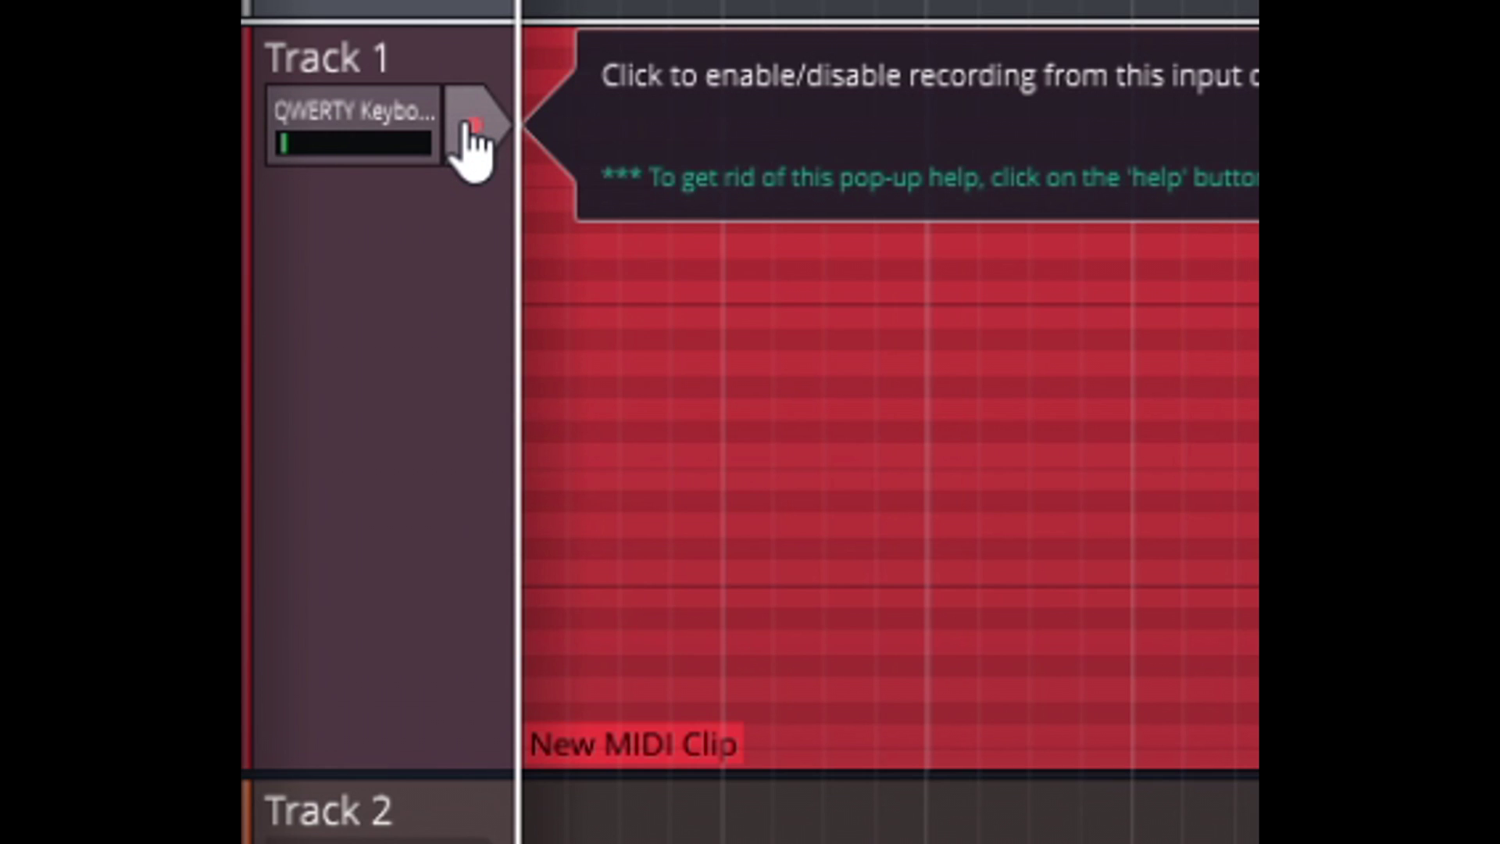
# Arm Track 1, close the LABS window, test a note, and start recording into Track 1
pyautogui.click(471, 132)
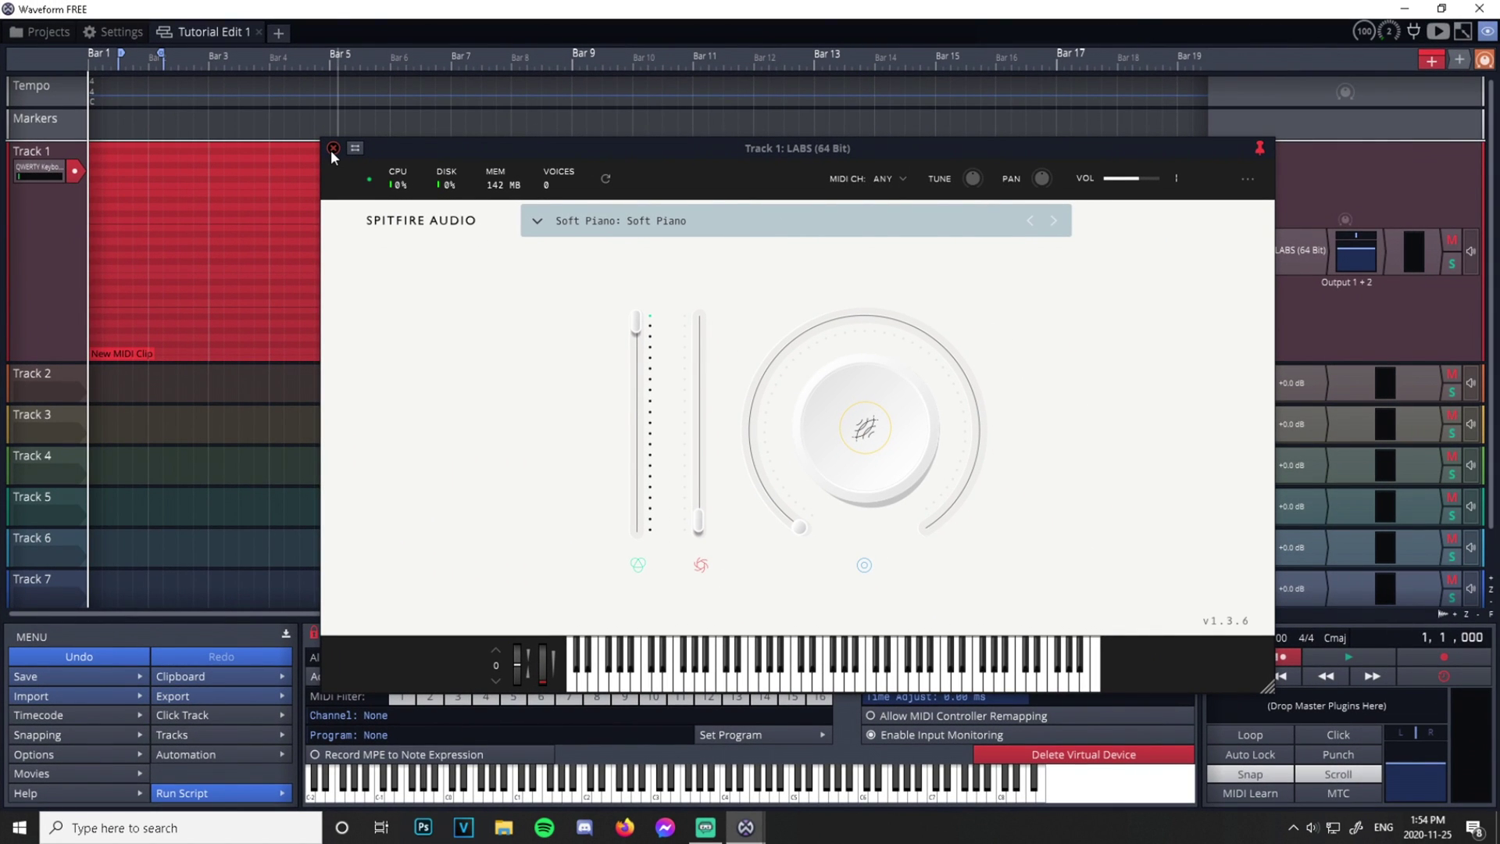
pyautogui.click(332, 148)
pyautogui.click(684, 792)
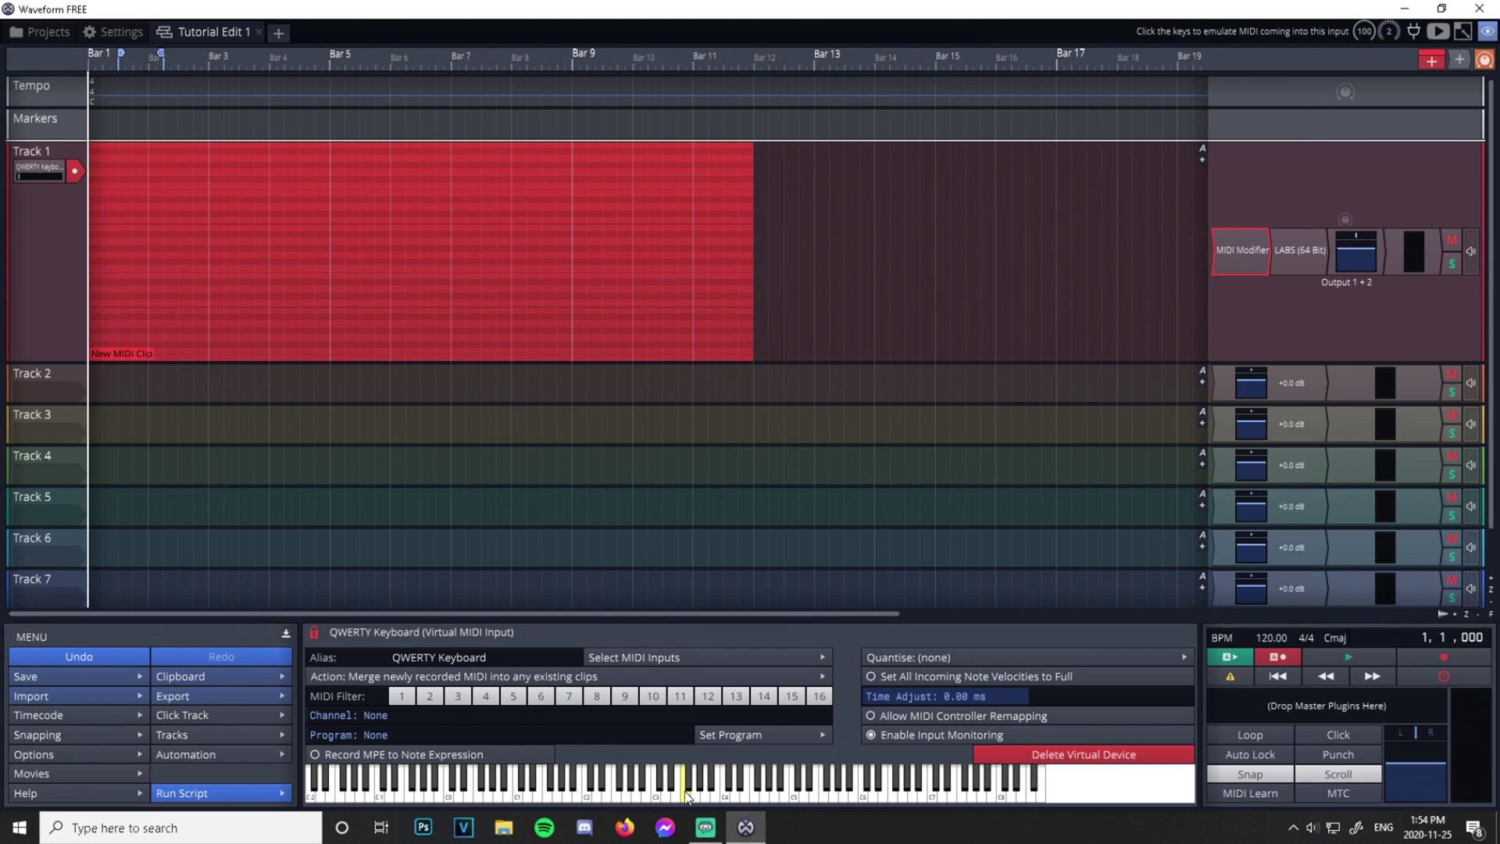
pyautogui.press('r')
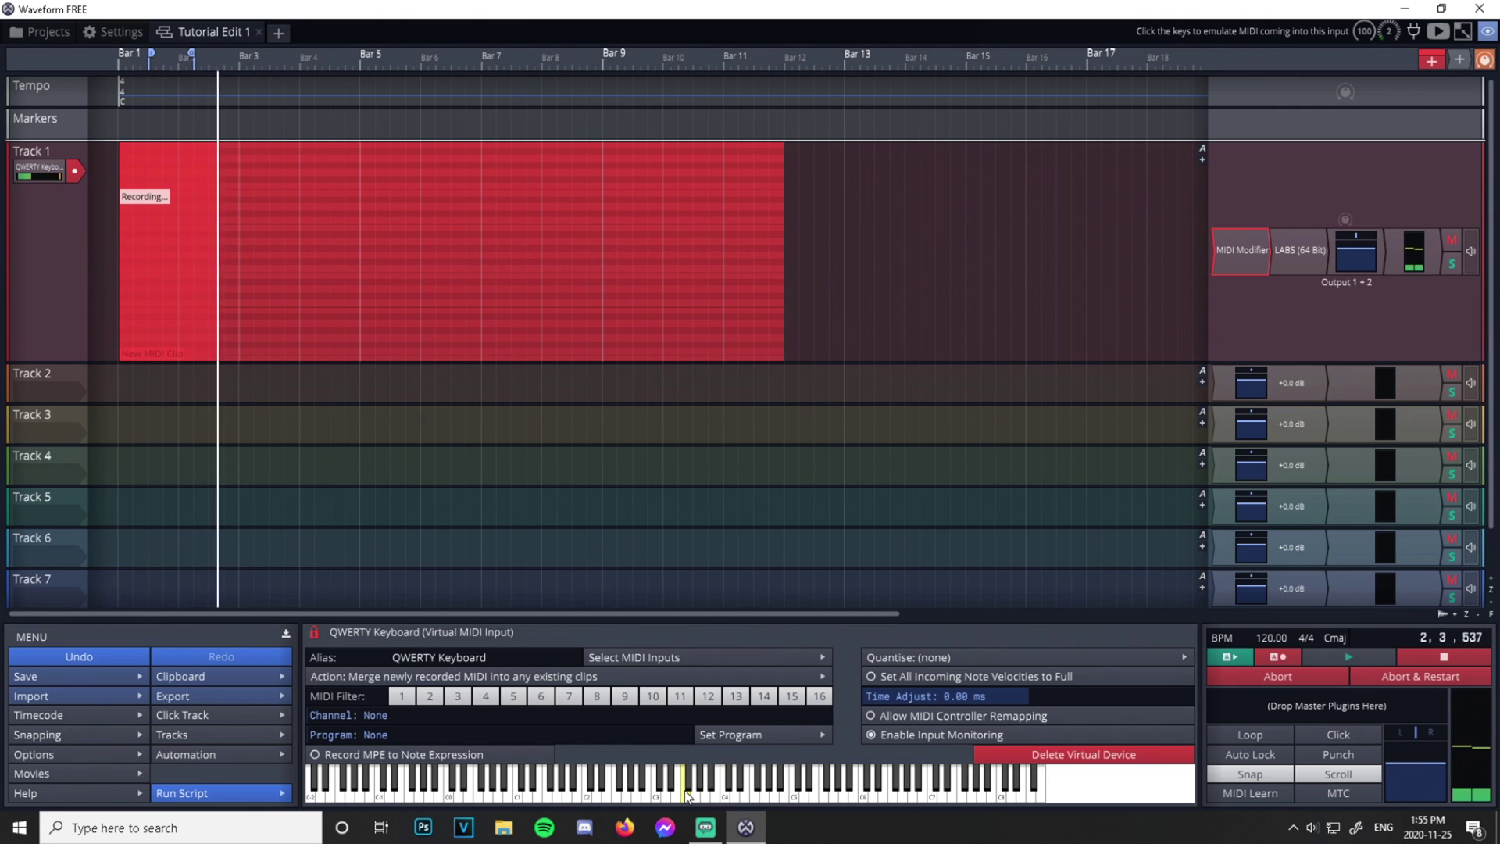
# Record a short melody with the S, F and K keys, then stop recording
pyautogui.press('s')
pyautogui.press('f')
pyautogui.press('k')
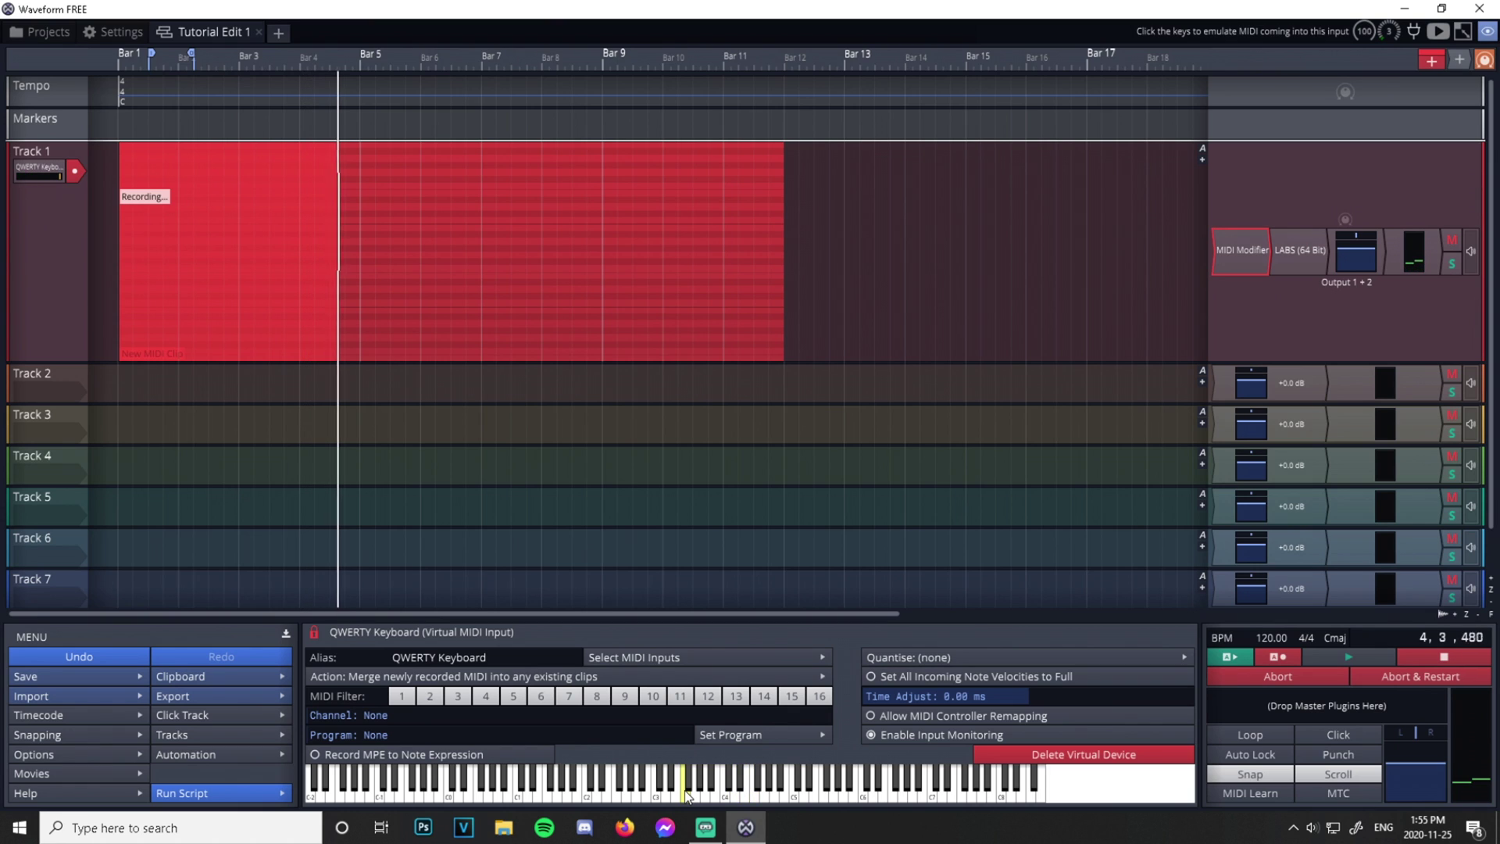
pyautogui.press('space')
# Play the recorded melody back from bar 1, then open Track 1's clip in the note editor
pyautogui.doubleClick(124, 353)
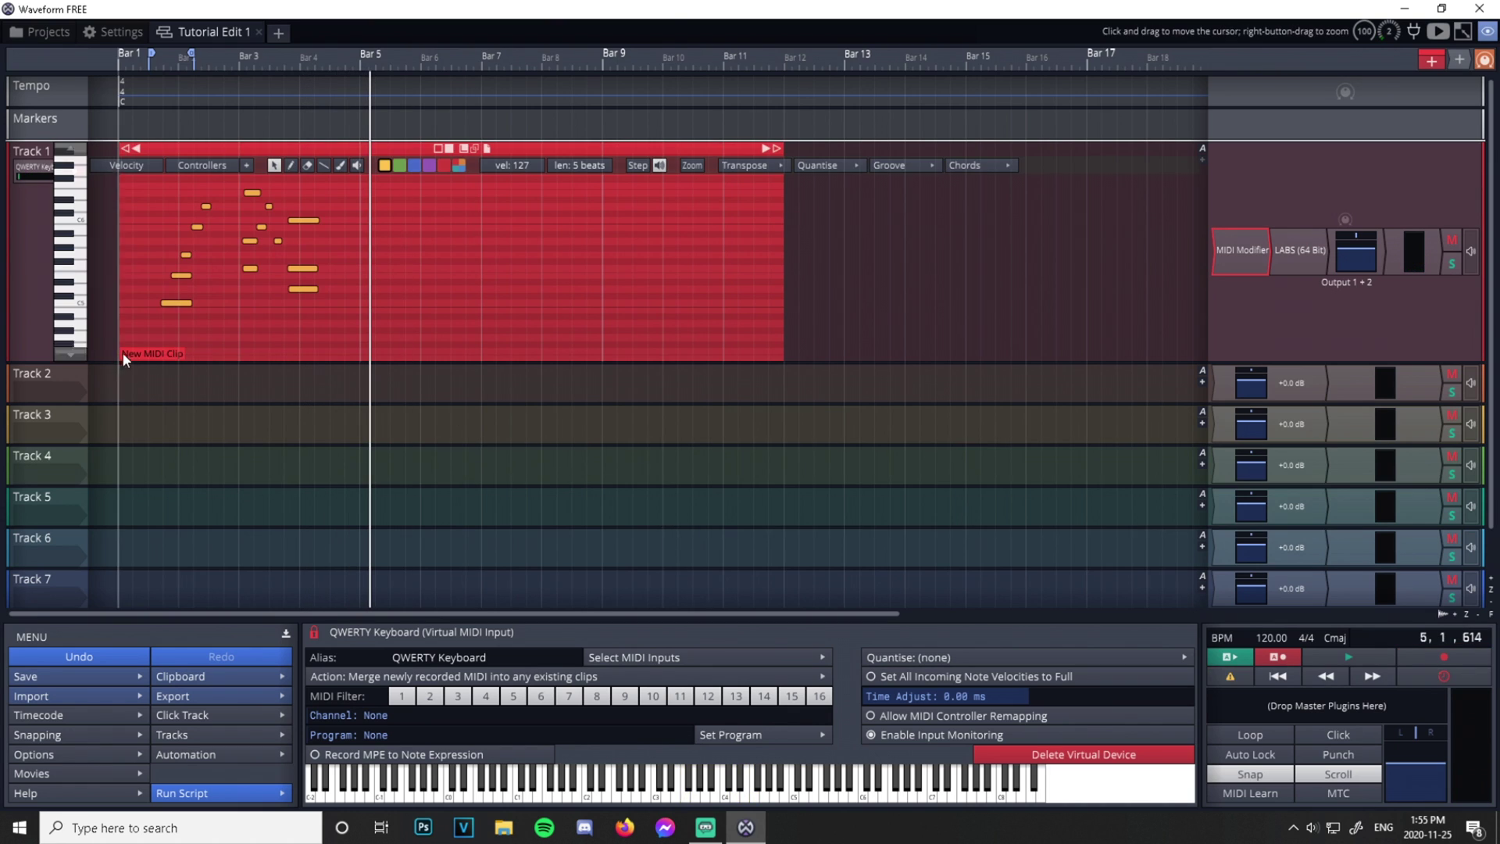
pyautogui.click(158, 372)
pyautogui.click(155, 387)
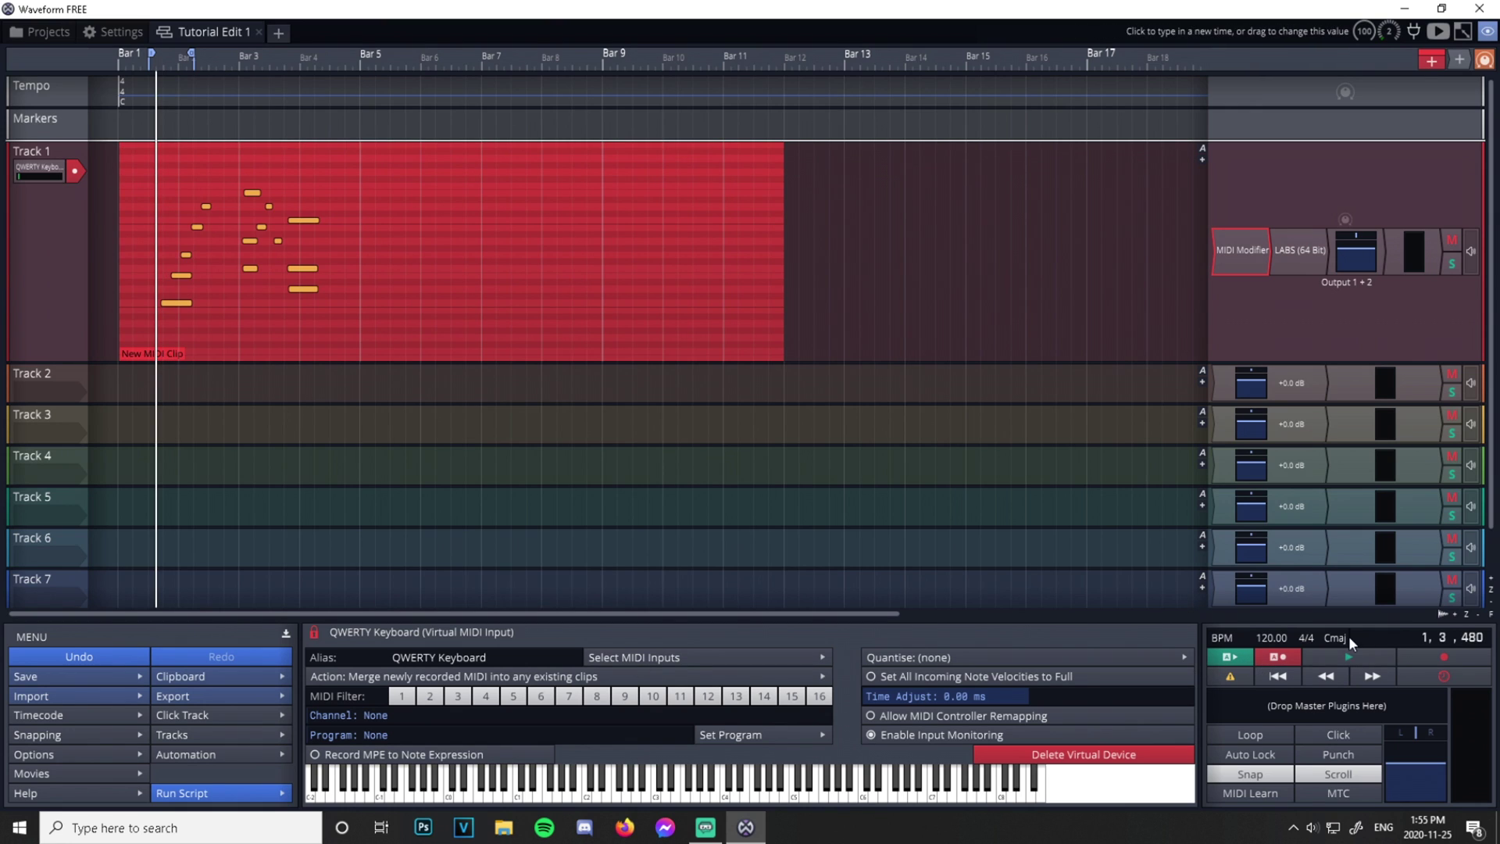
pyautogui.click(1332, 651)
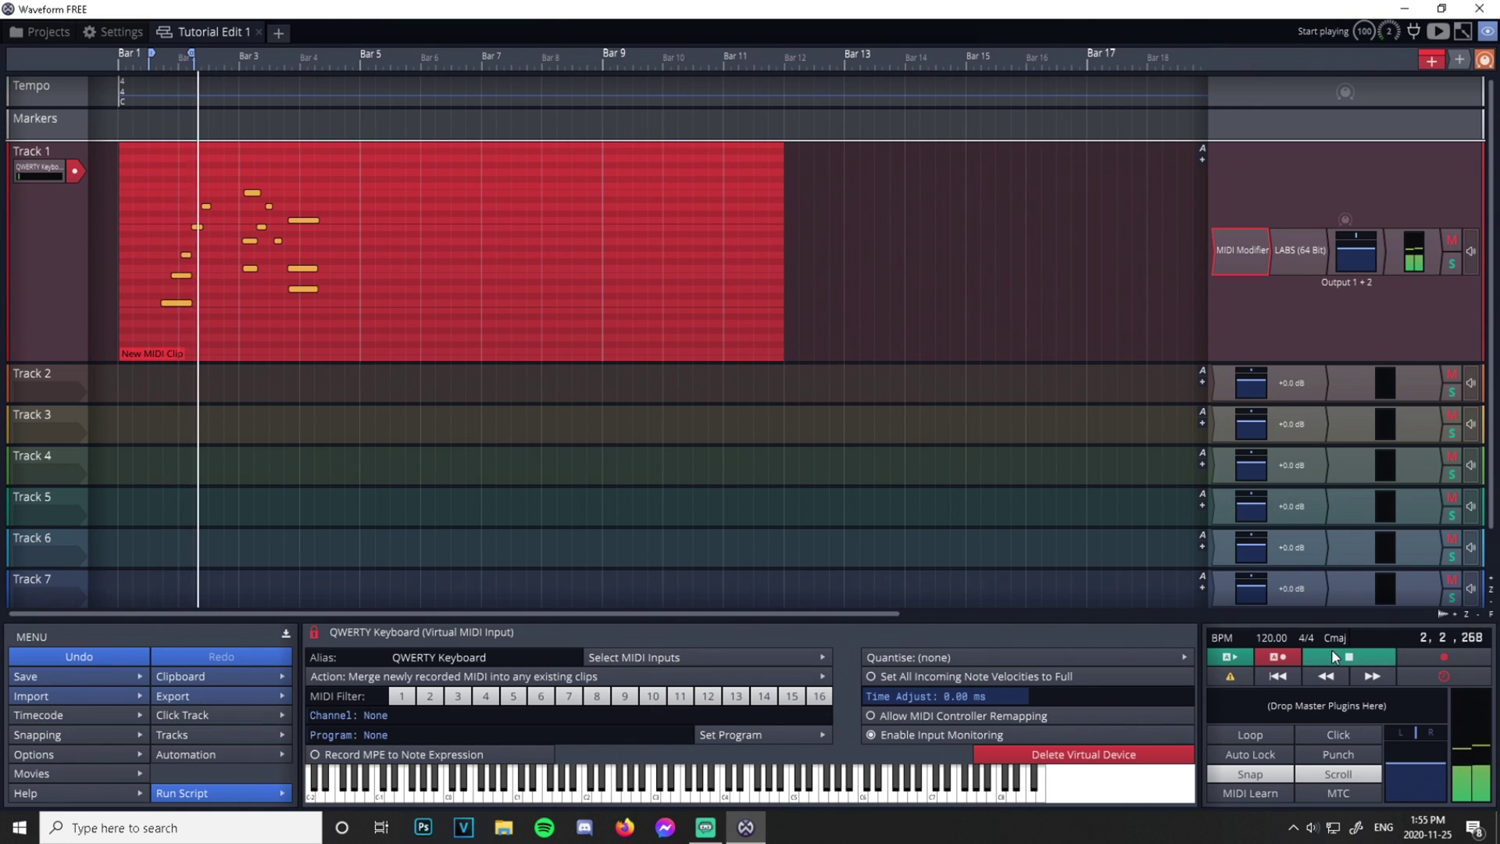
pyautogui.click(1335, 657)
pyautogui.click(1288, 675)
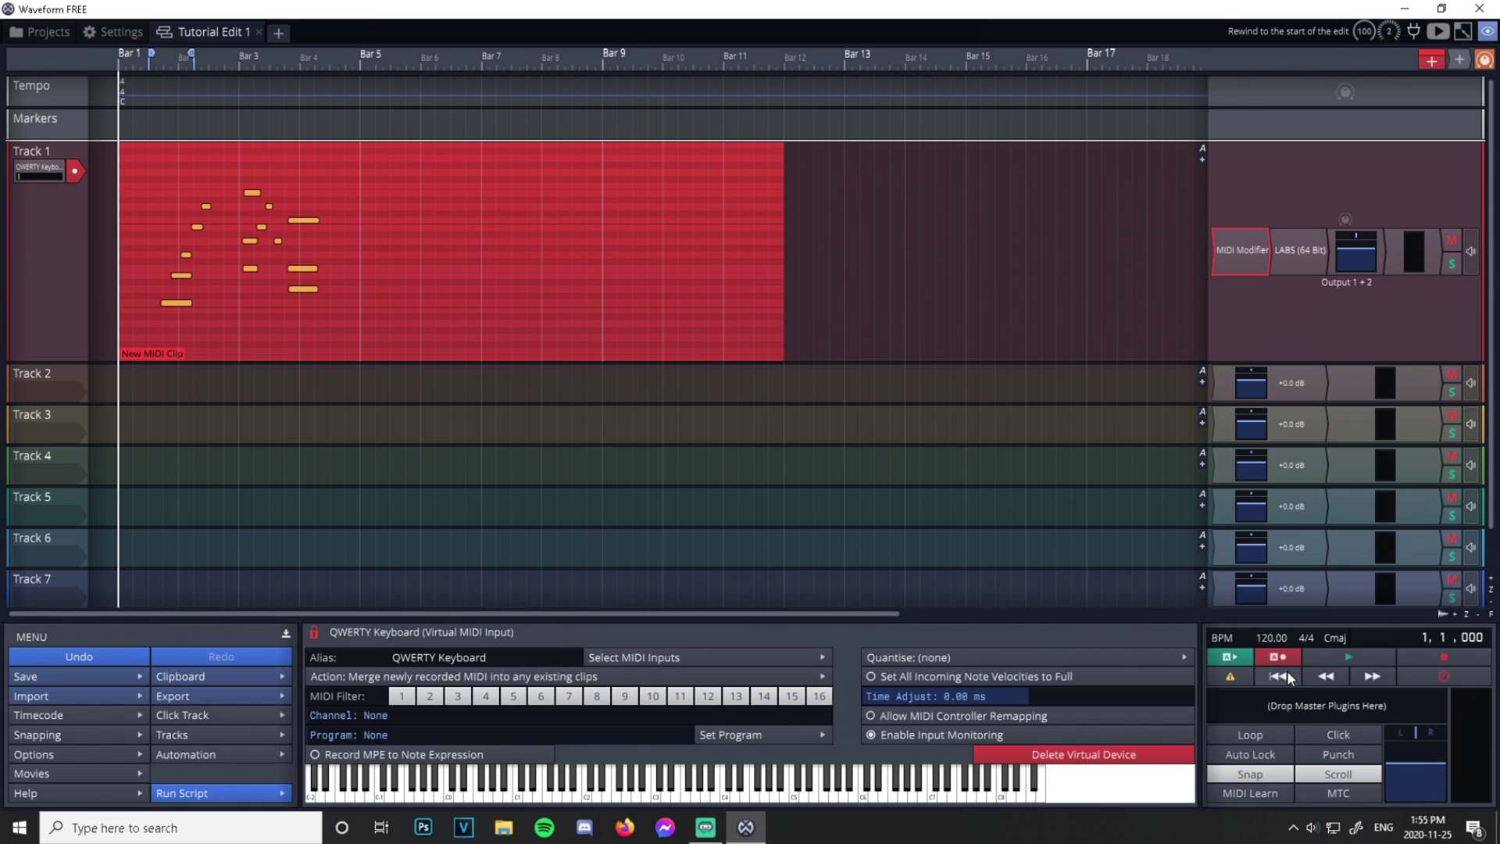
pyautogui.doubleClick(170, 192)
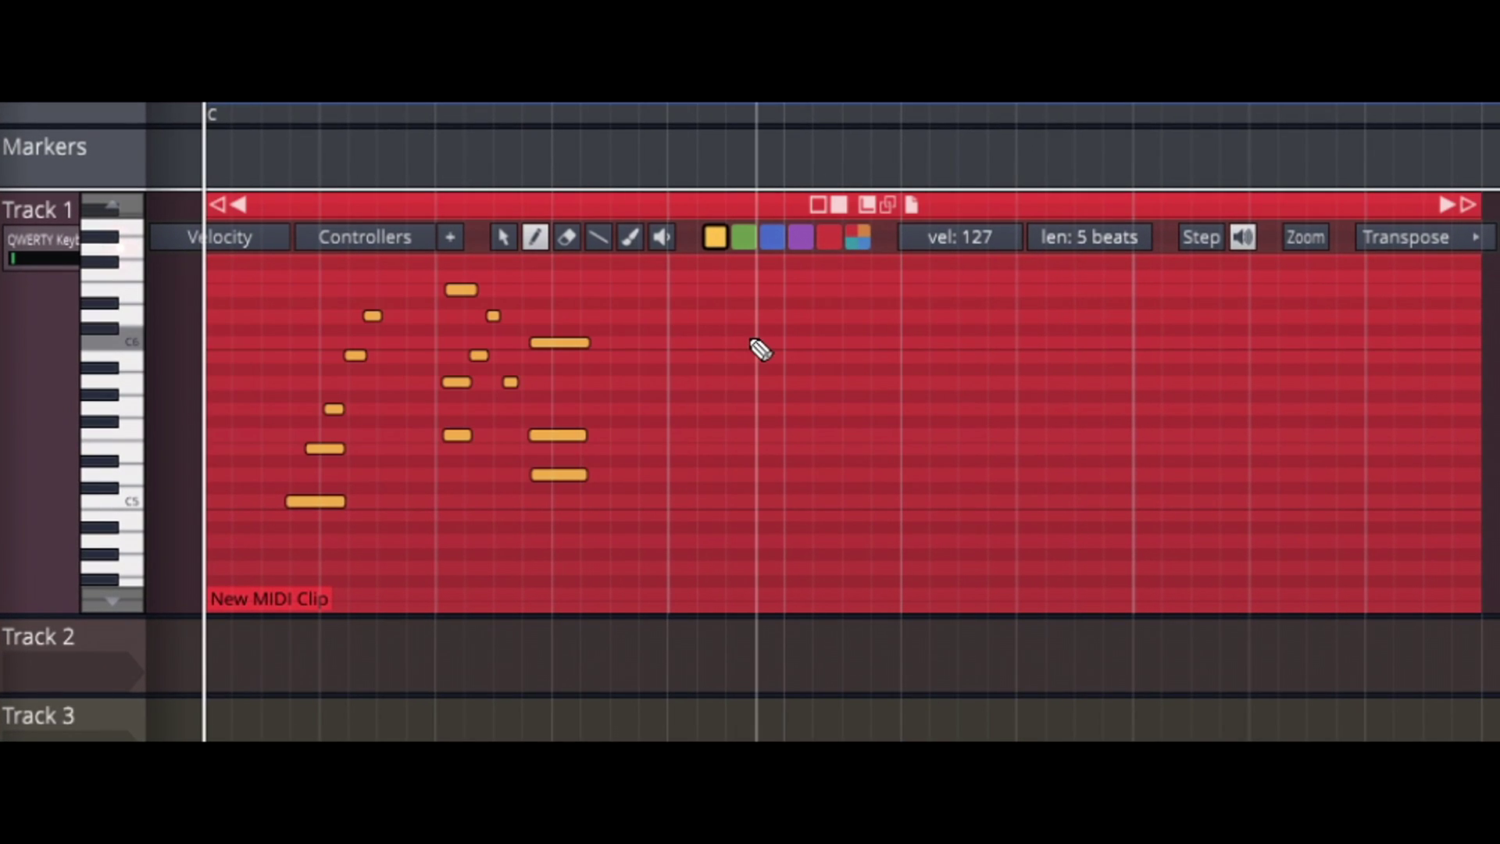
pyautogui.click(754, 343)
pyautogui.moveTo(766, 353)
pyautogui.mouseDown()
pyautogui.moveTo(955, 378)
pyautogui.moveTo(754, 385)
pyautogui.moveTo(791, 391)
pyautogui.mouseUp()
pyautogui.click(781, 381)
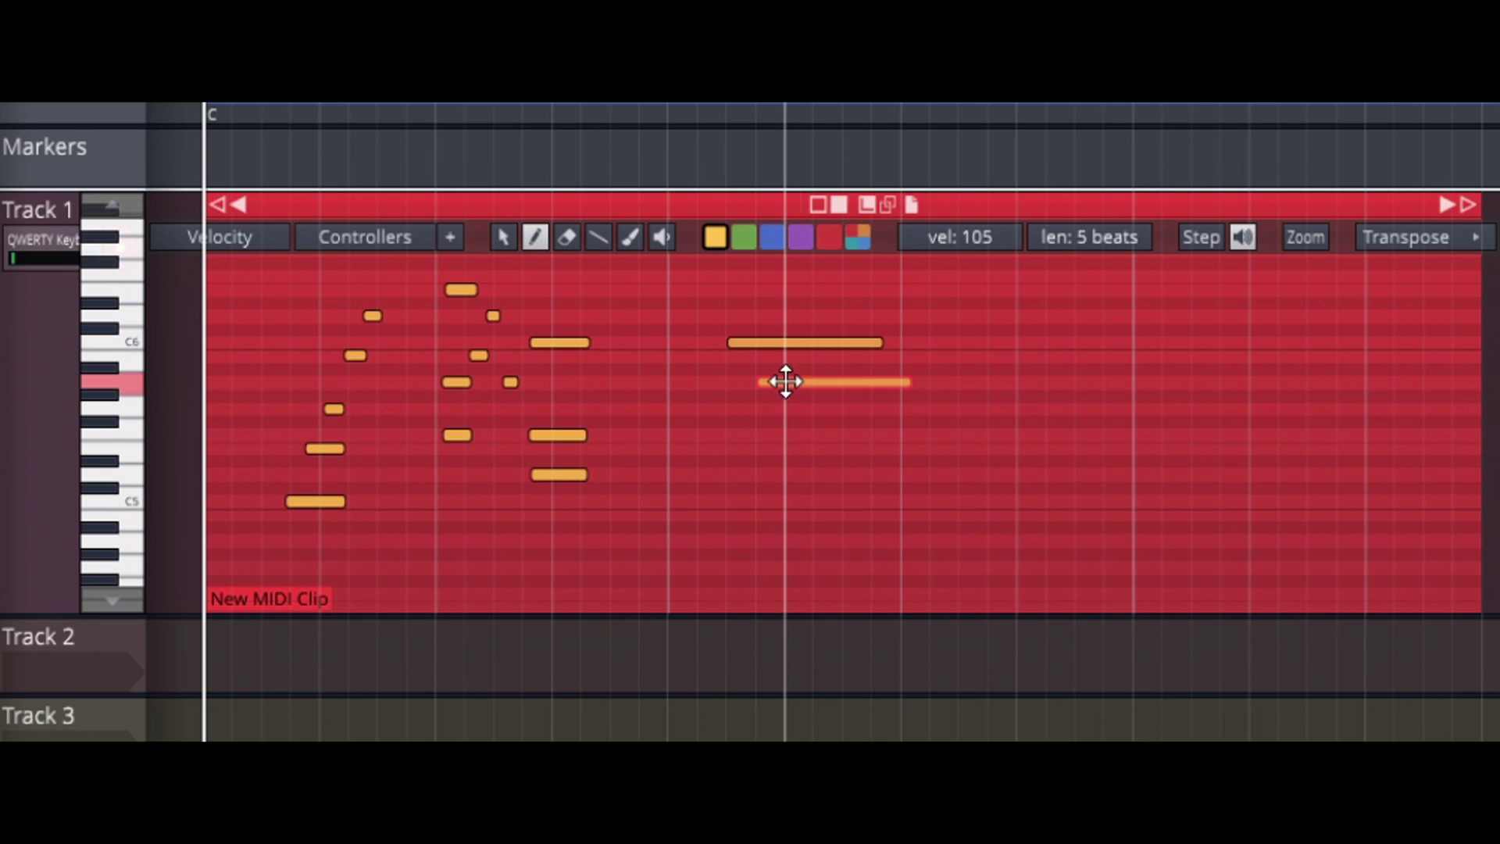
pyautogui.click(860, 410)
pyautogui.click(568, 236)
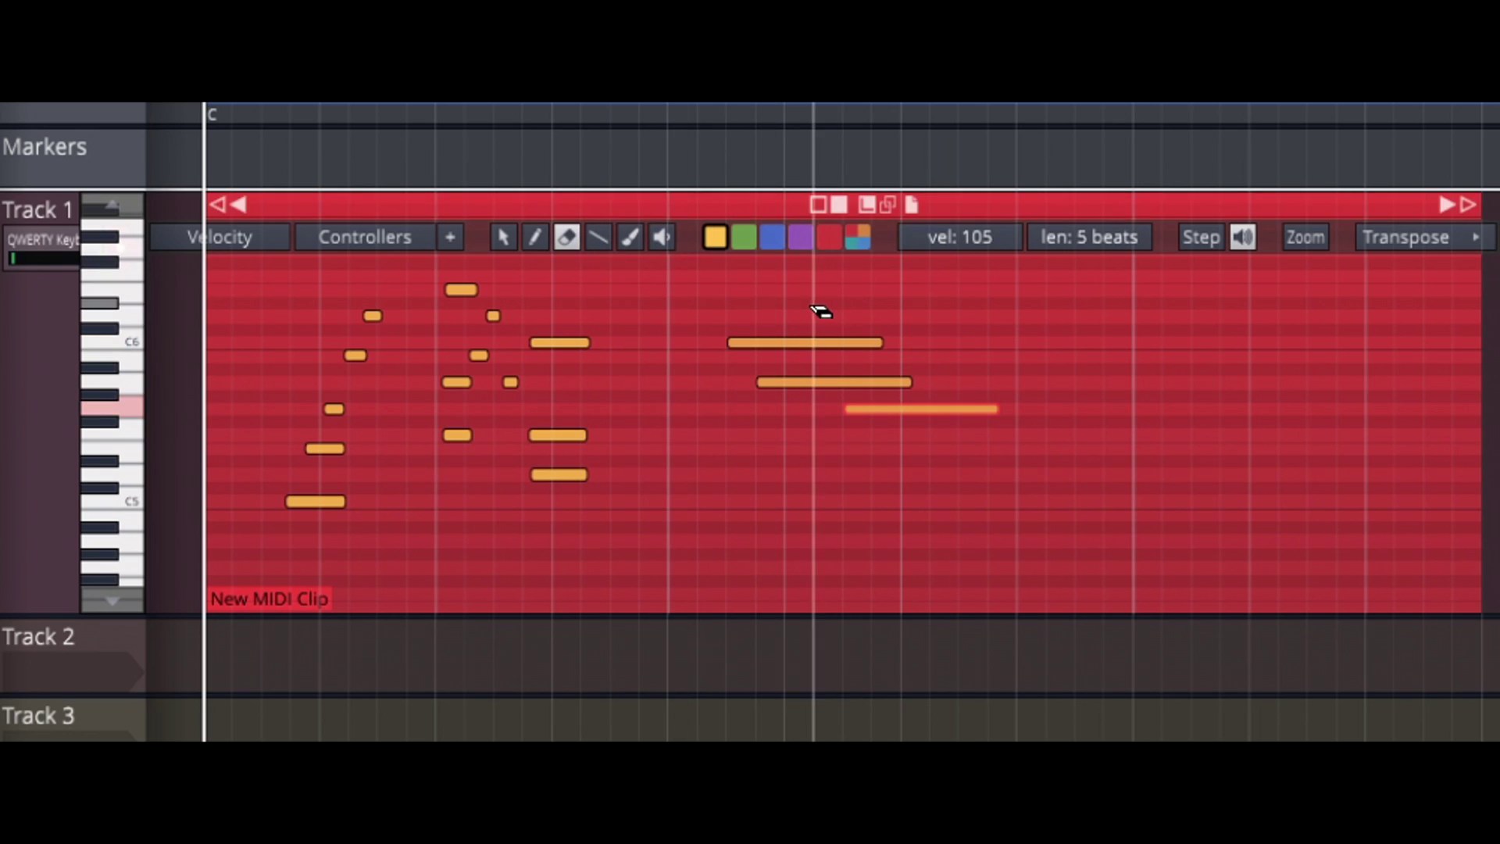
pyautogui.moveTo(854, 349); pyautogui.dragTo(632, 454)
pyautogui.click(598, 236)
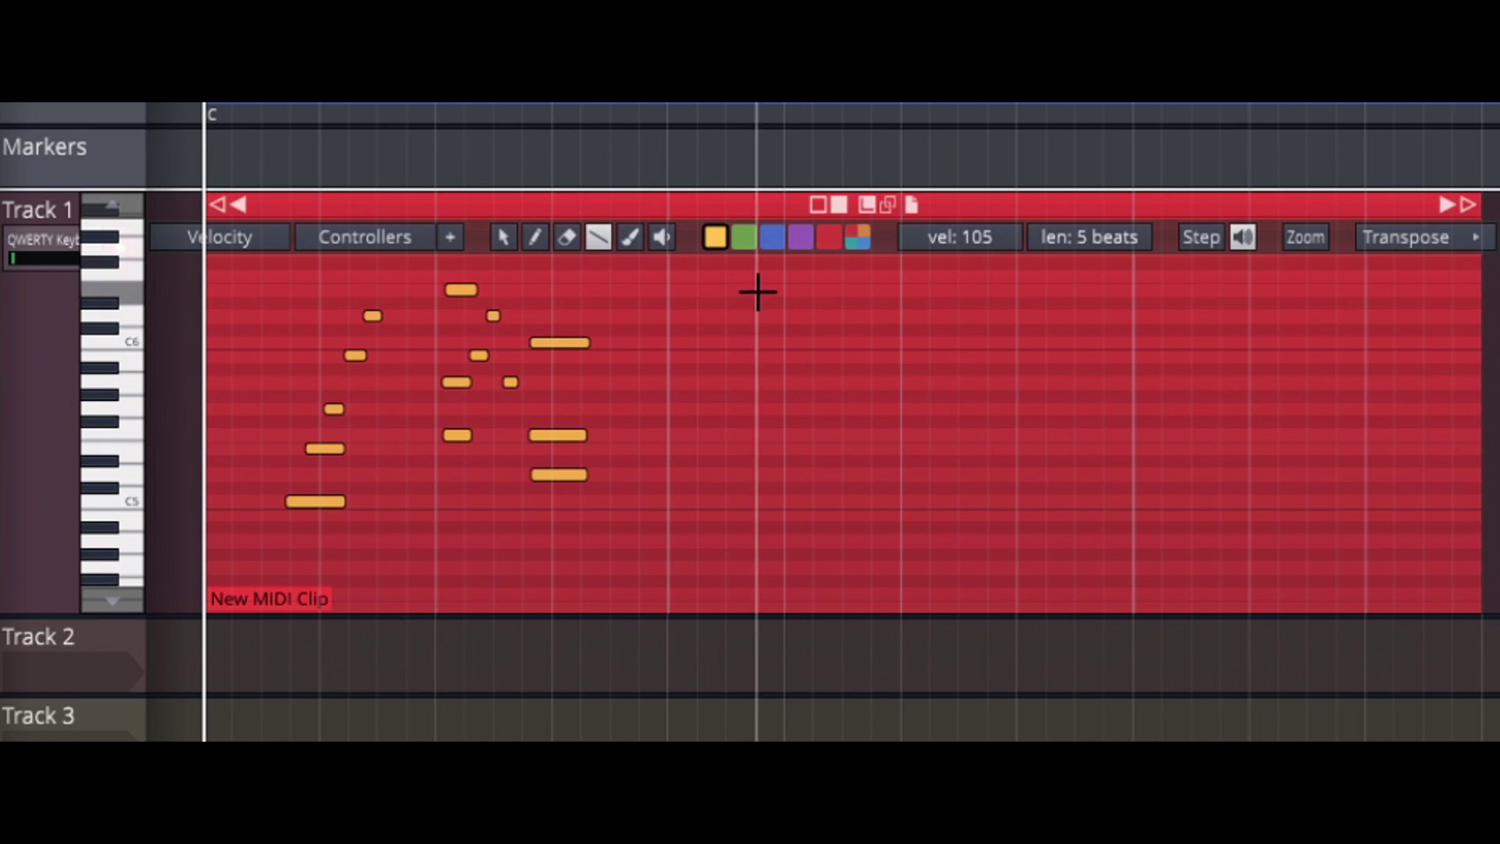
pyautogui.moveTo(744, 297); pyautogui.dragTo(1152, 529)
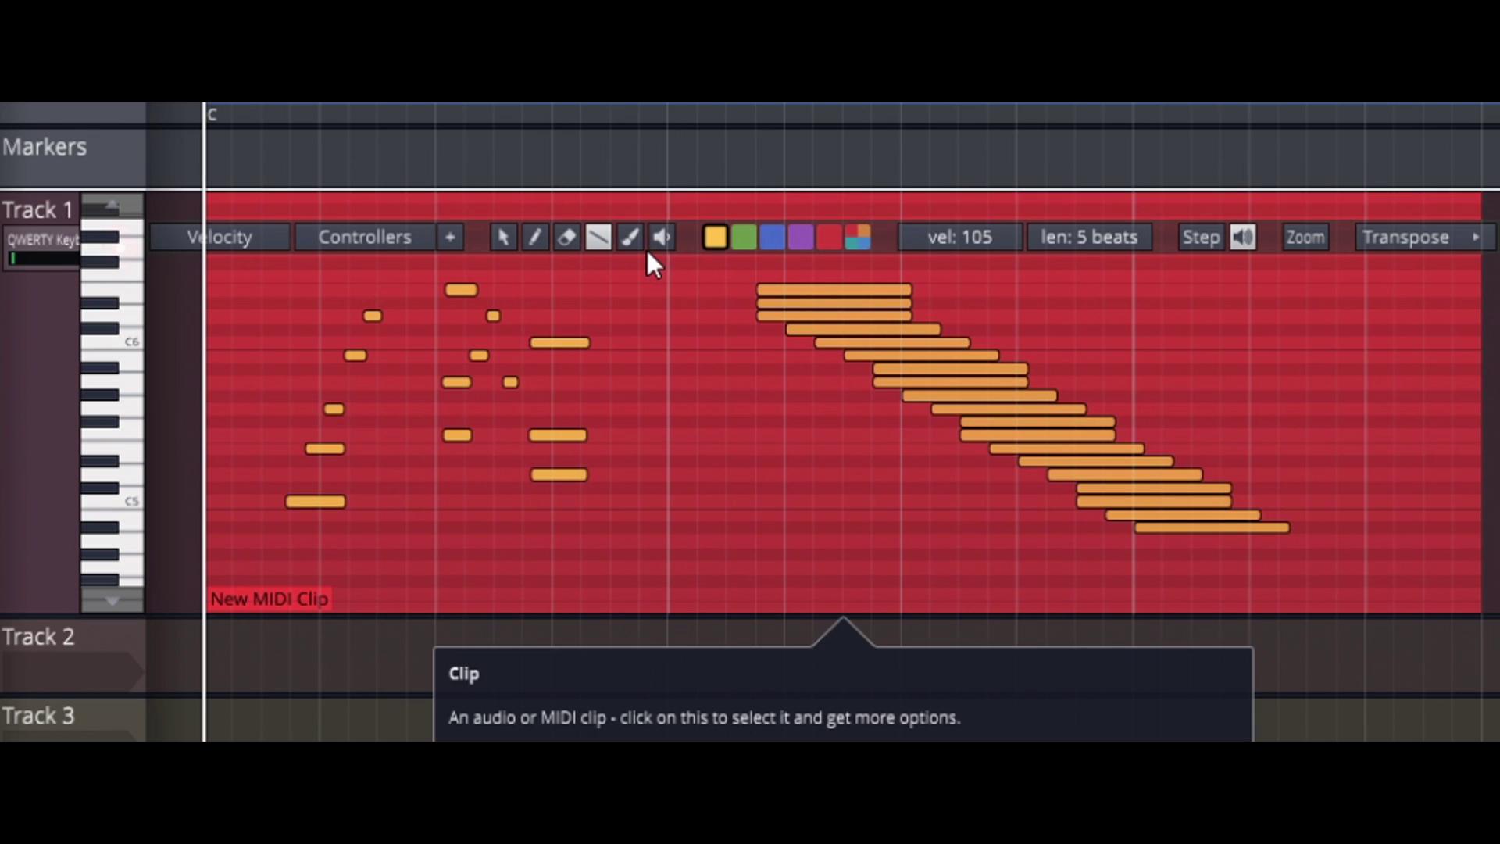
pyautogui.click(565, 234)
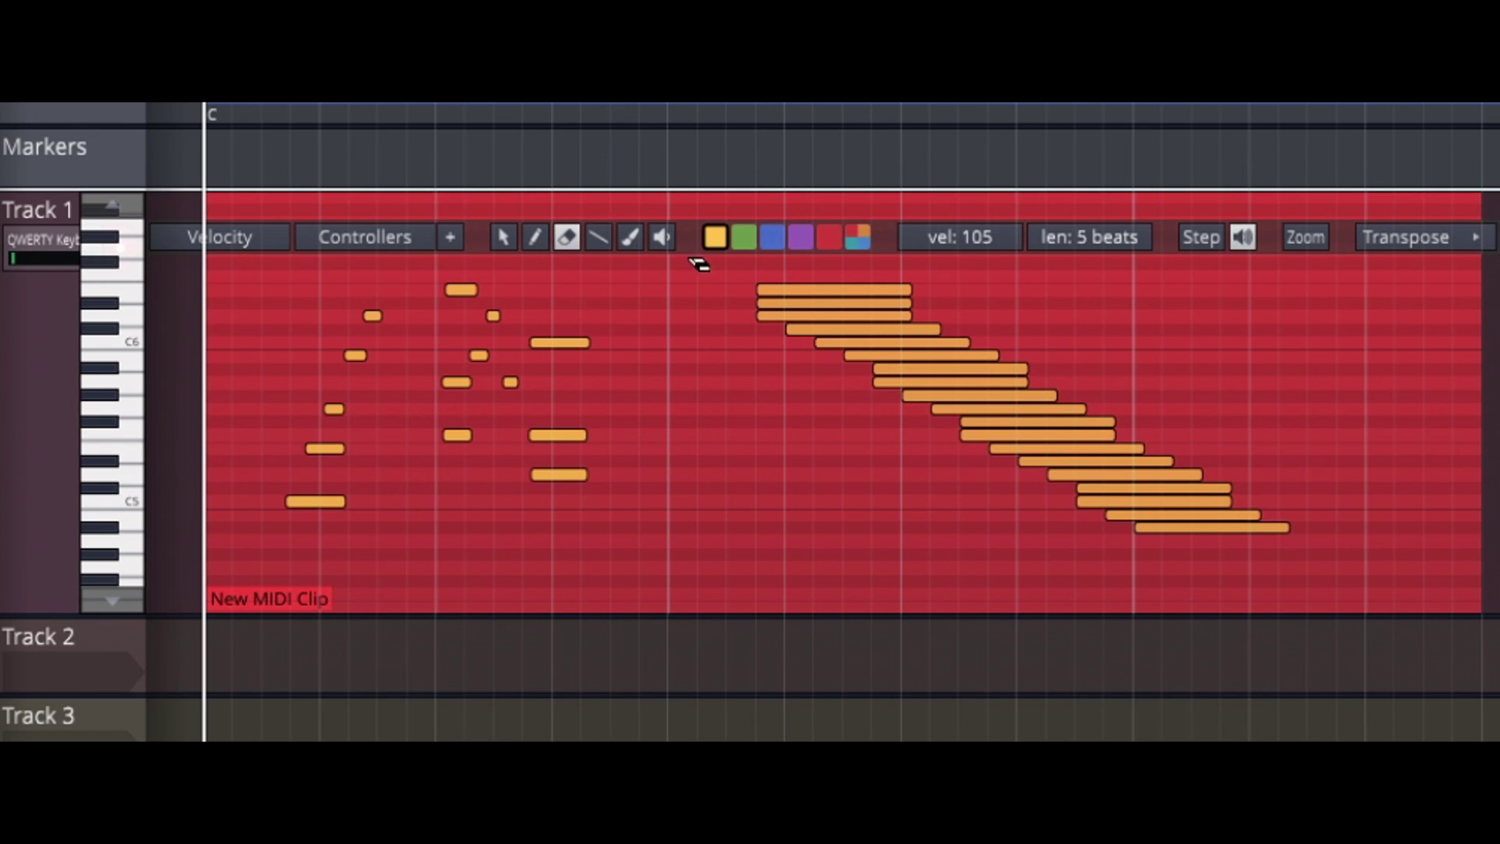
pyautogui.moveTo(790, 288)
pyautogui.mouseDown()
pyautogui.moveTo(975, 402)
pyautogui.moveTo(1259, 529)
pyautogui.mouseUp()
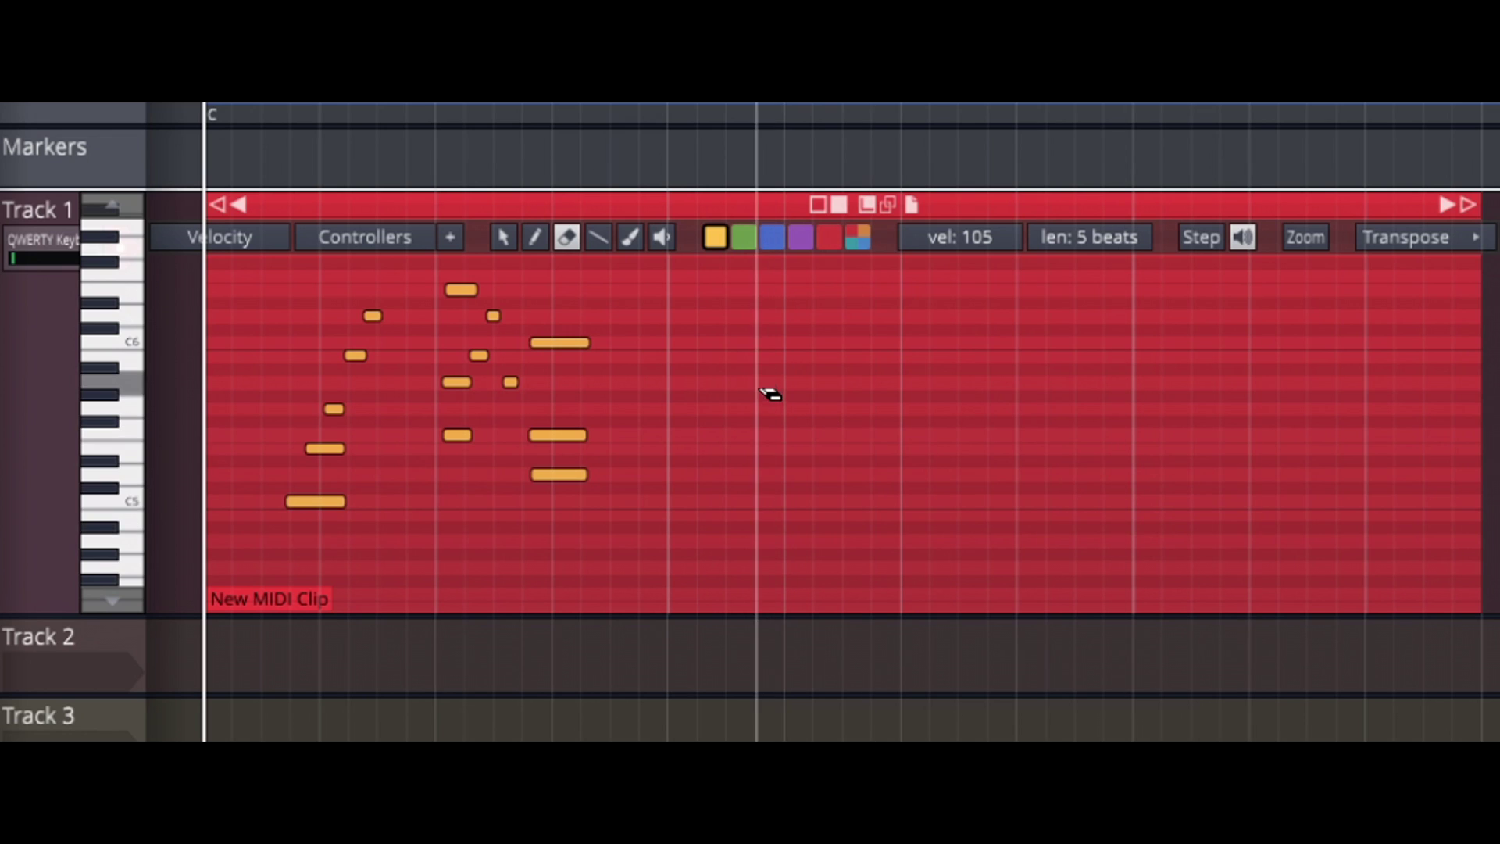
pyautogui.click(630, 237)
pyautogui.moveTo(571, 324); pyautogui.dragTo(572, 358)
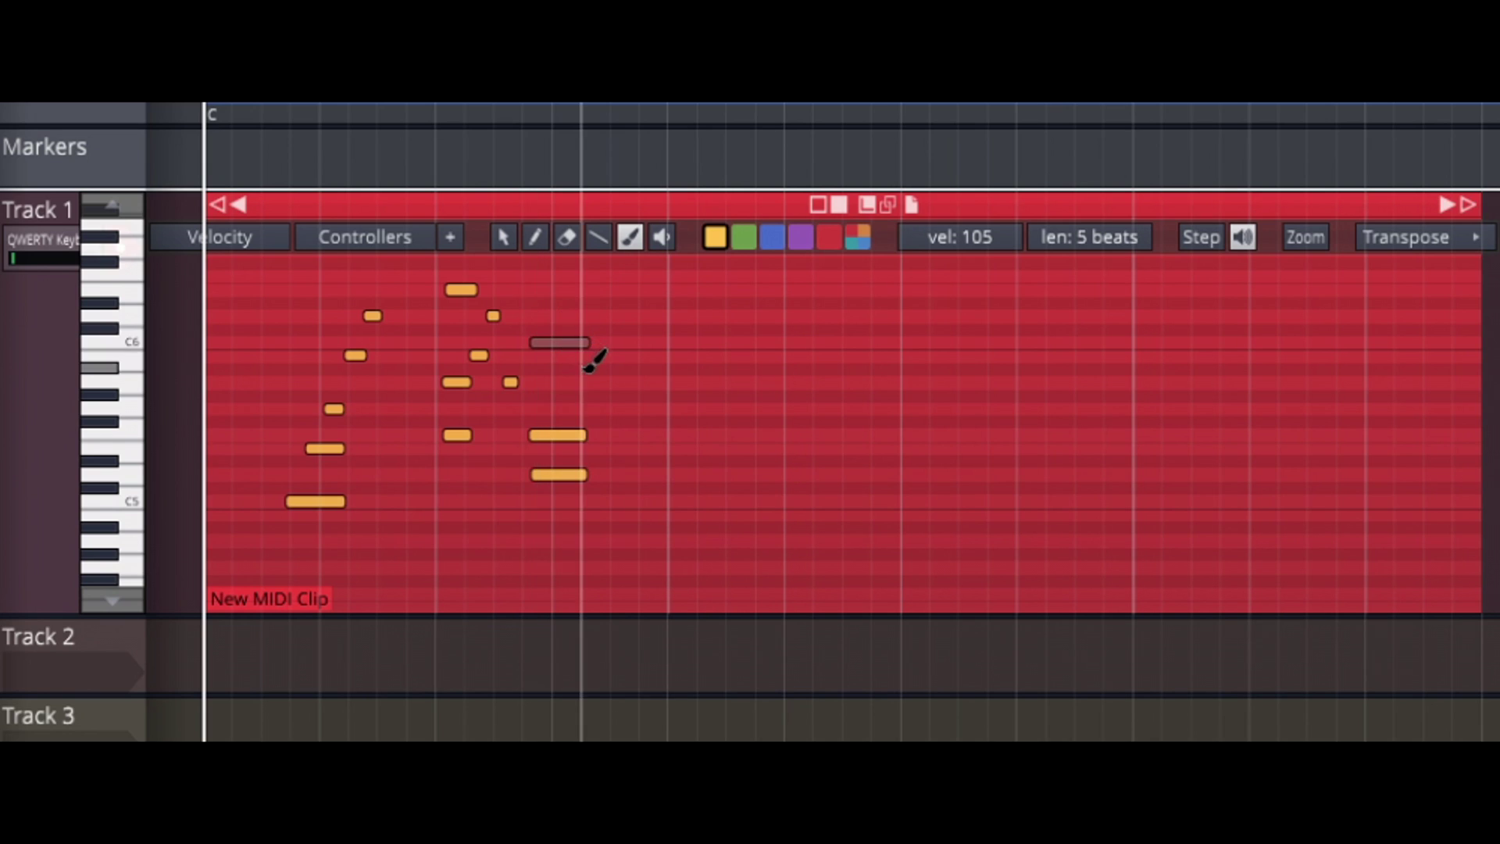
pyautogui.click(664, 238)
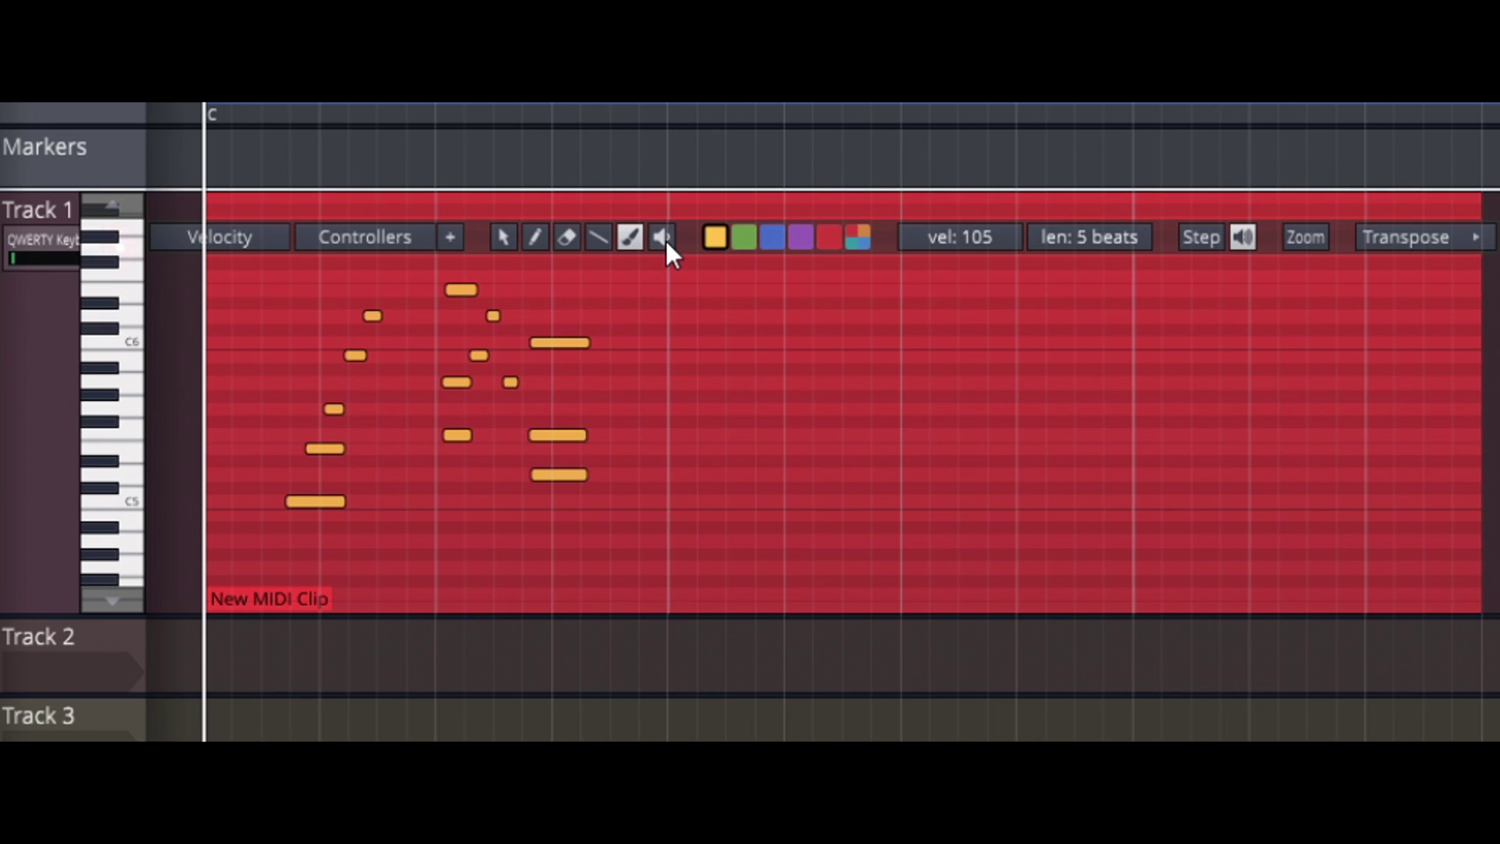
pyautogui.click(565, 337)
pyautogui.moveTo(568, 327); pyautogui.dragTo(539, 391)
# With the Select tool, raise the C6 note's velocity to 127, then move the playhead to about bar 4
pyautogui.click(504, 238)
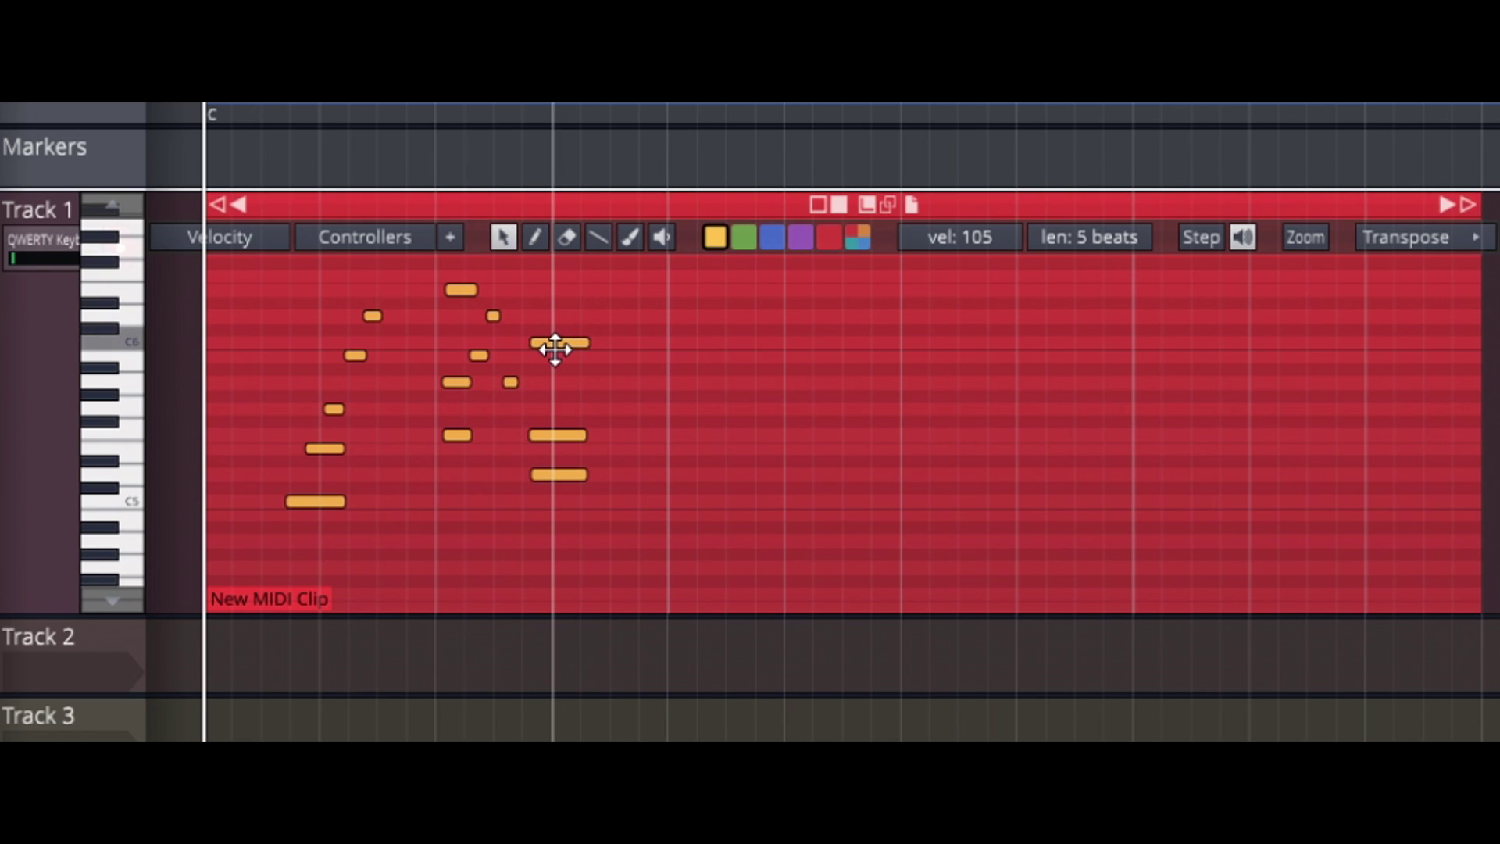
pyautogui.scroll(1, 556, 348)
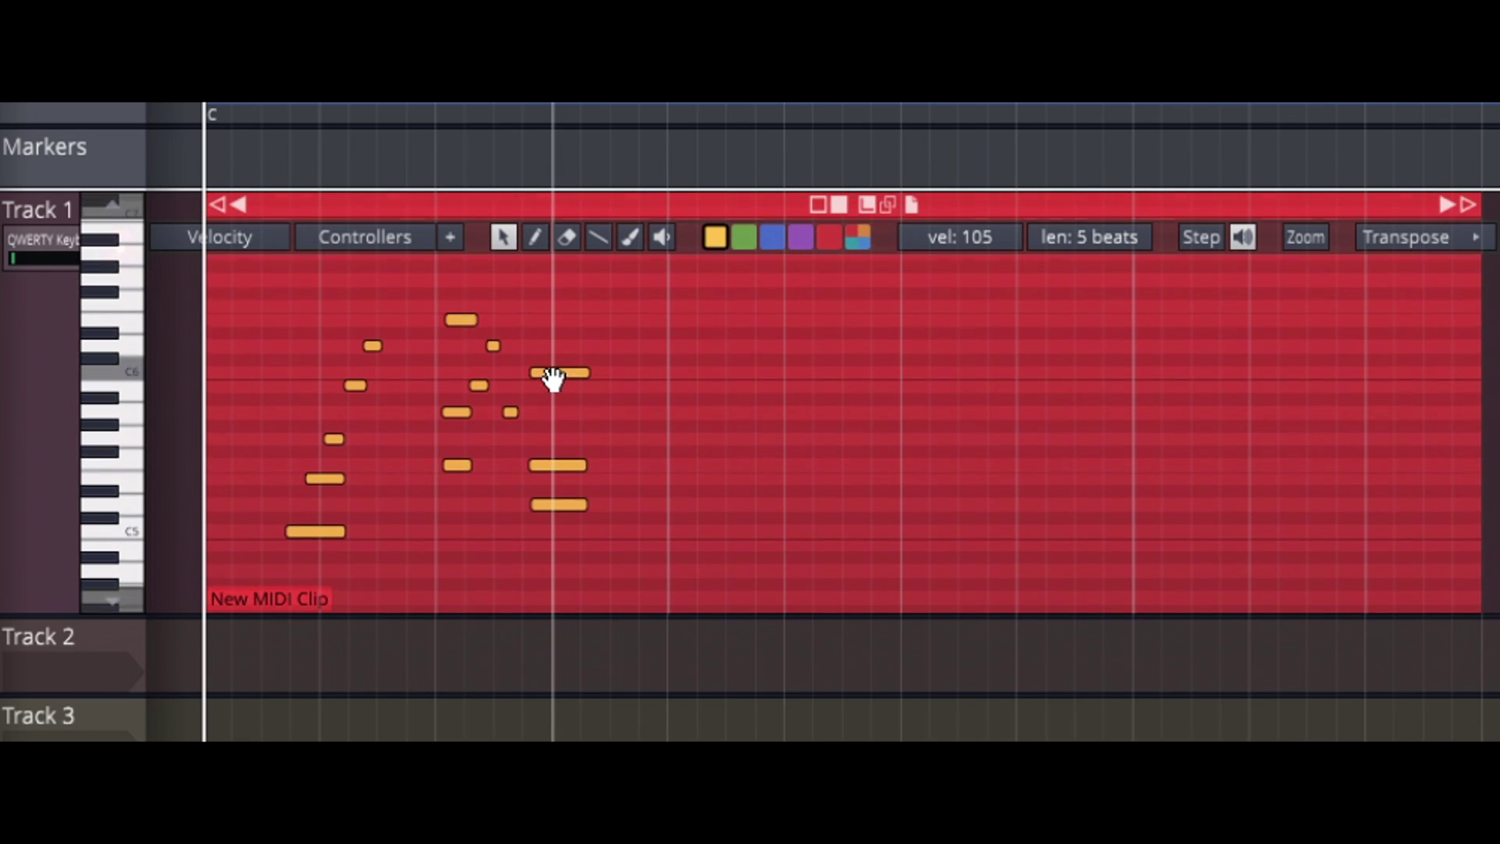
pyautogui.moveTo(555, 373); pyautogui.dragTo(555, 382)
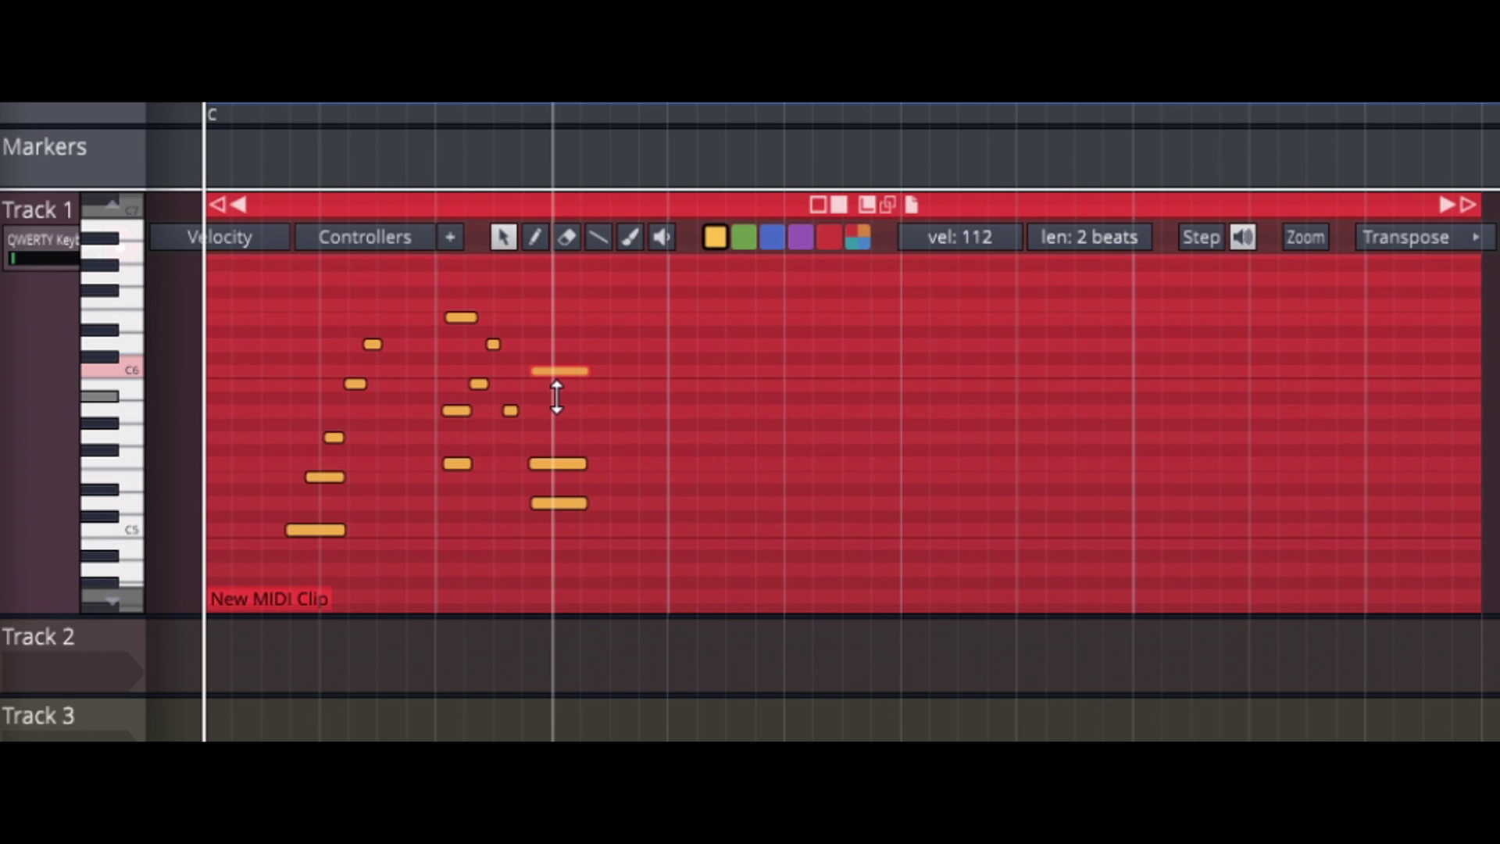
pyautogui.moveTo(597, 386); pyautogui.dragTo(601, 382)
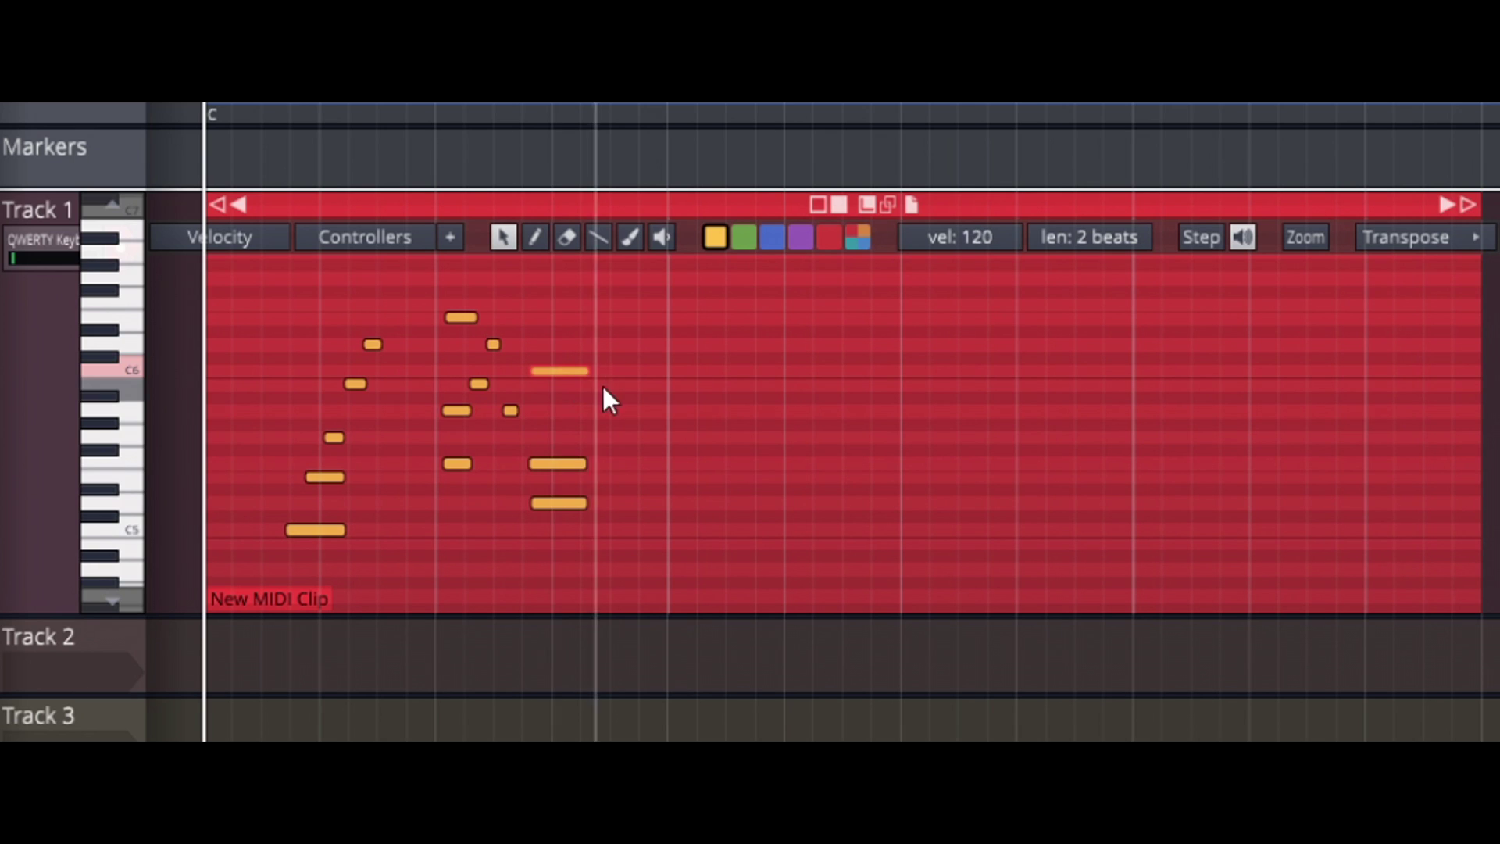
pyautogui.moveTo(948, 238)
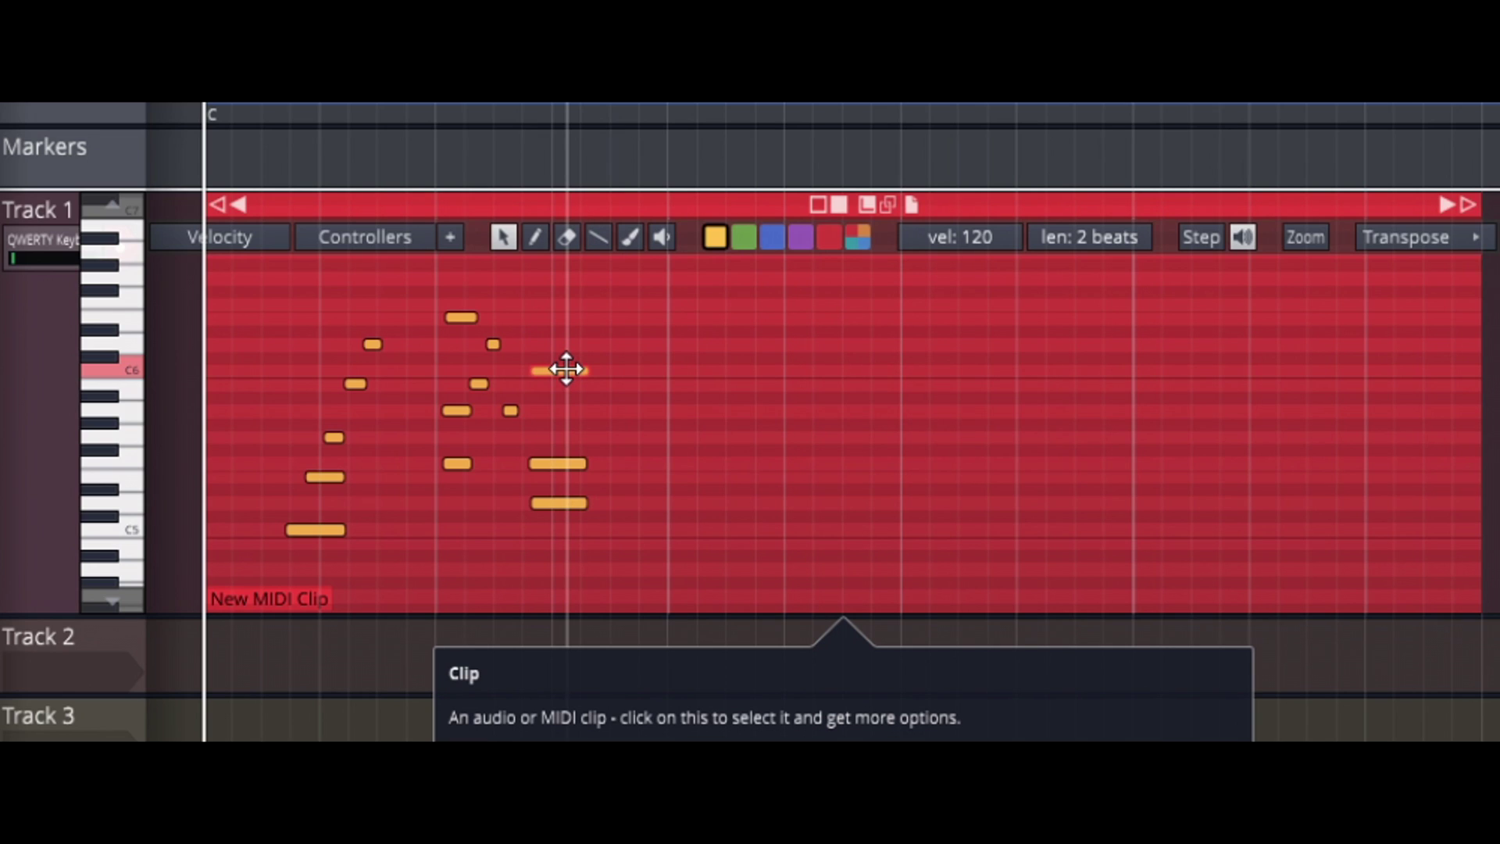
pyautogui.moveTo(566, 369); pyautogui.dragTo(649, 373)
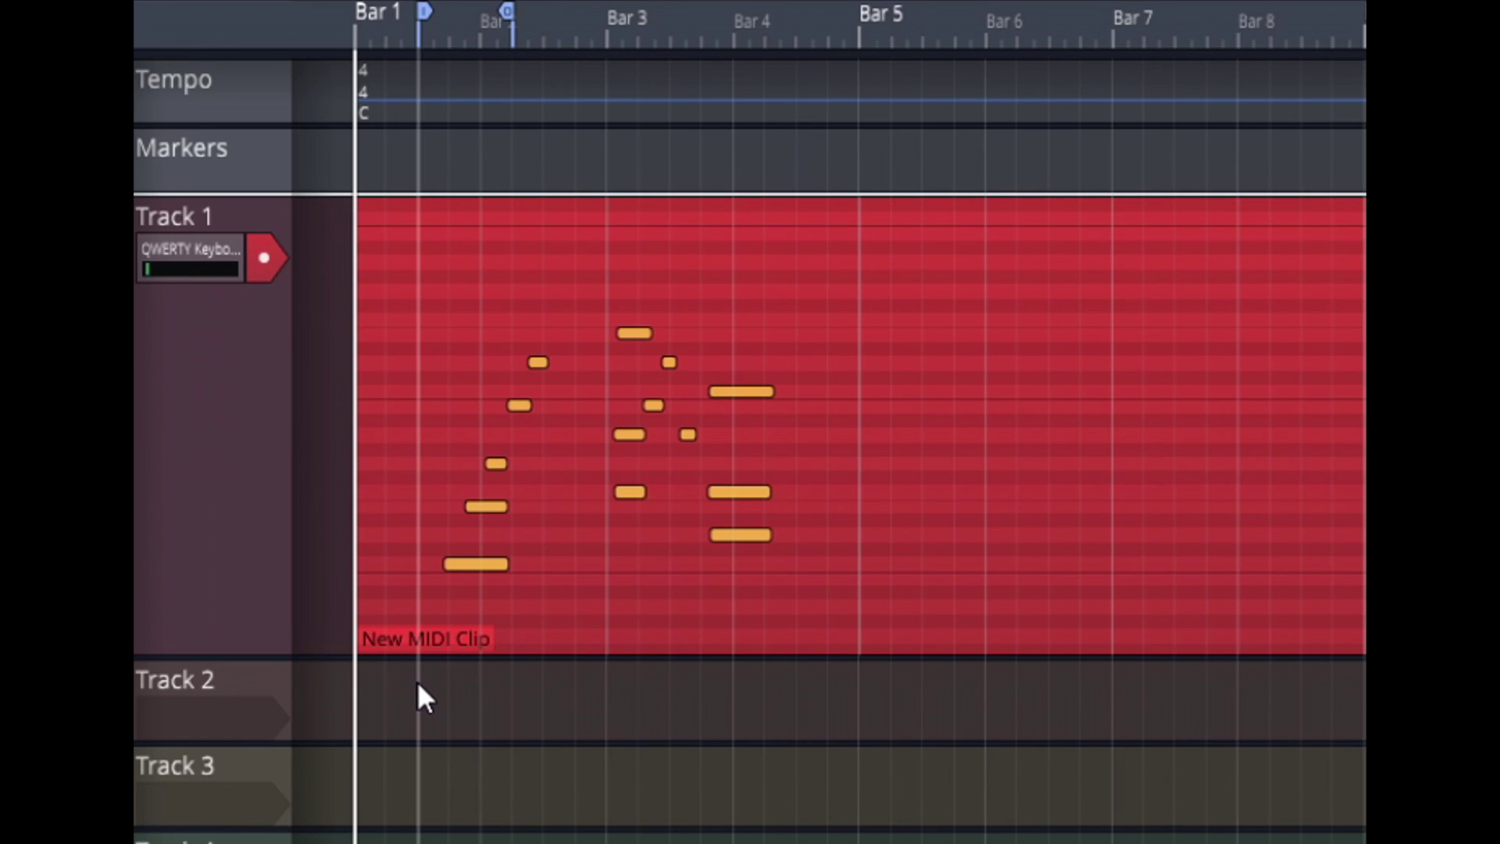
pyautogui.click(418, 684)
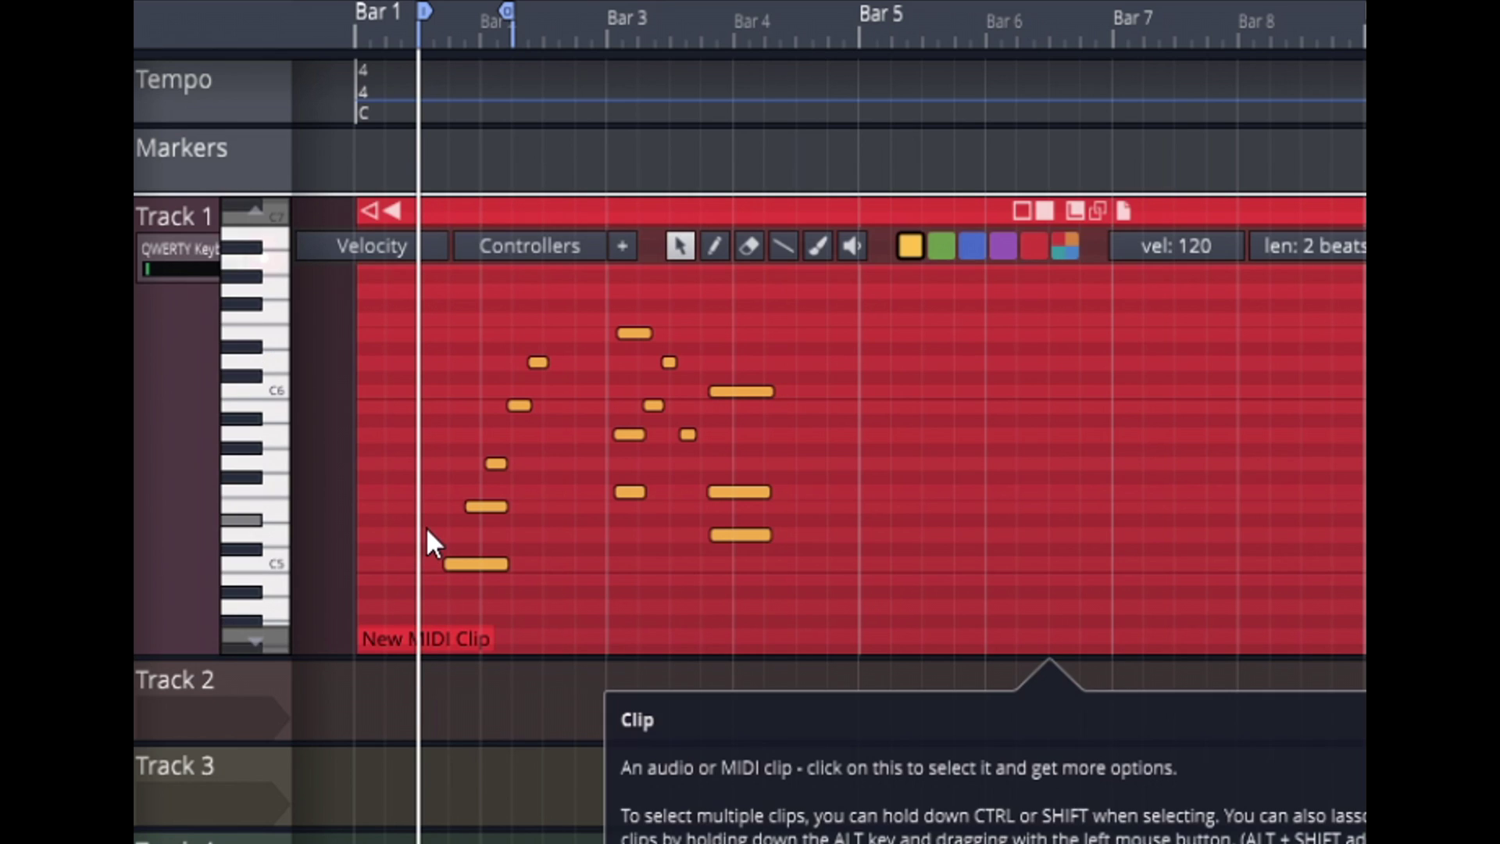
pyautogui.click(798, 678)
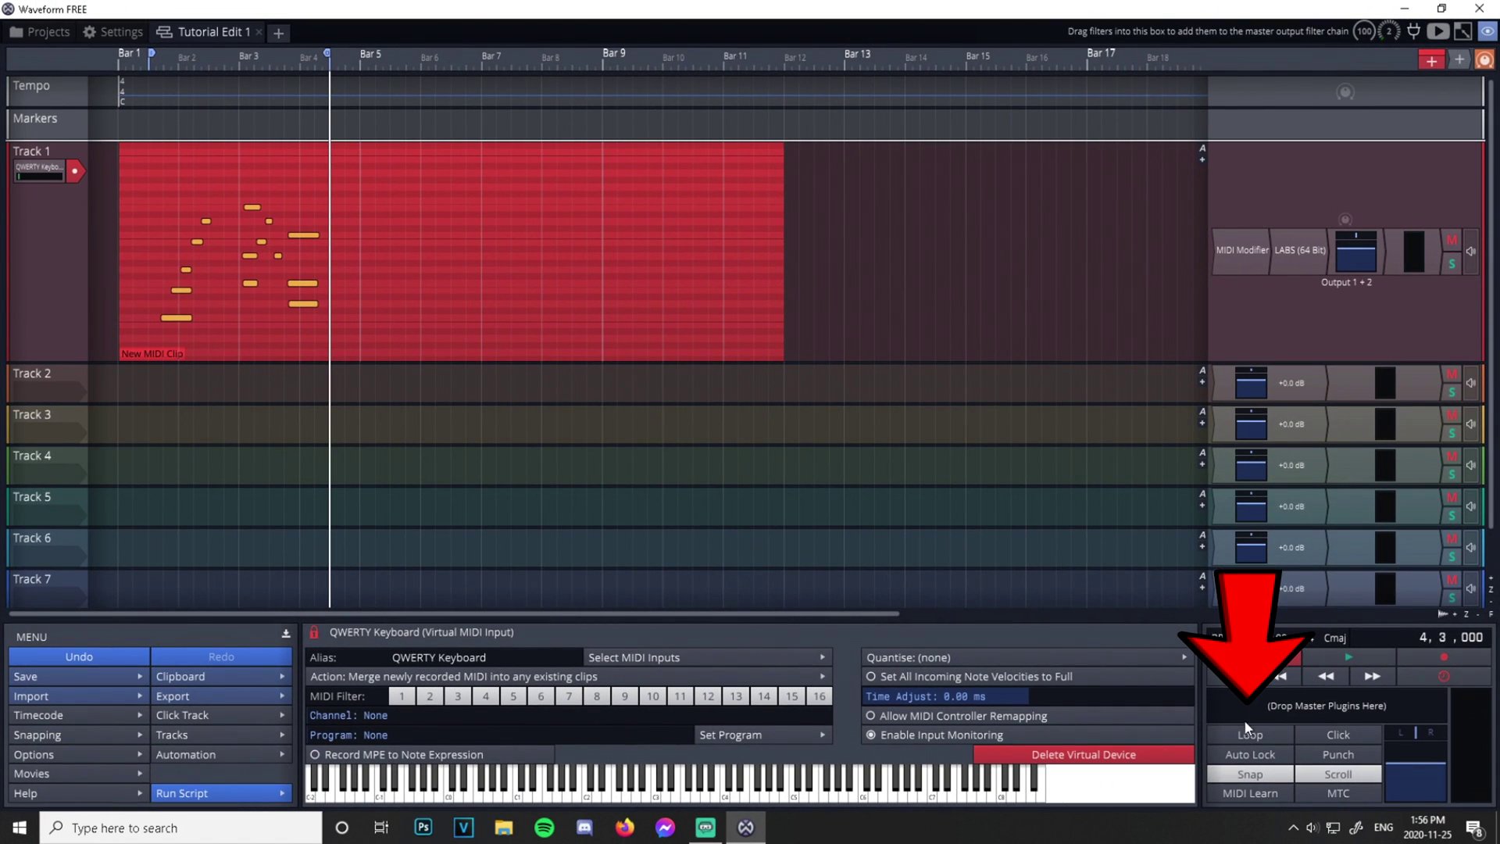
# Loop-play bars 1–4, rewind to the start, switch looping off, and select Track 2
pyautogui.click(1250, 735)
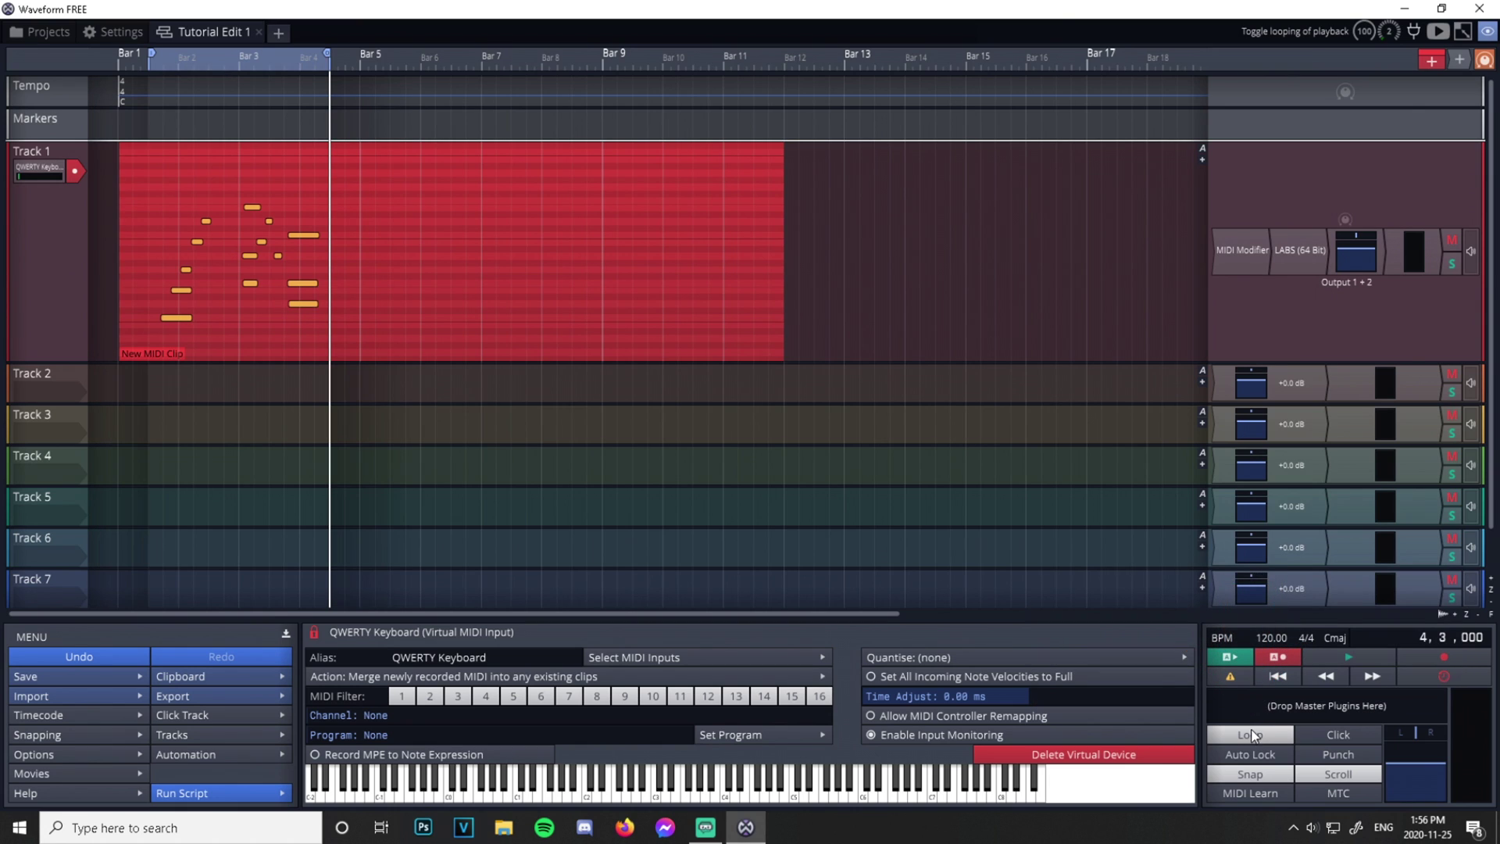
pyautogui.click(1365, 655)
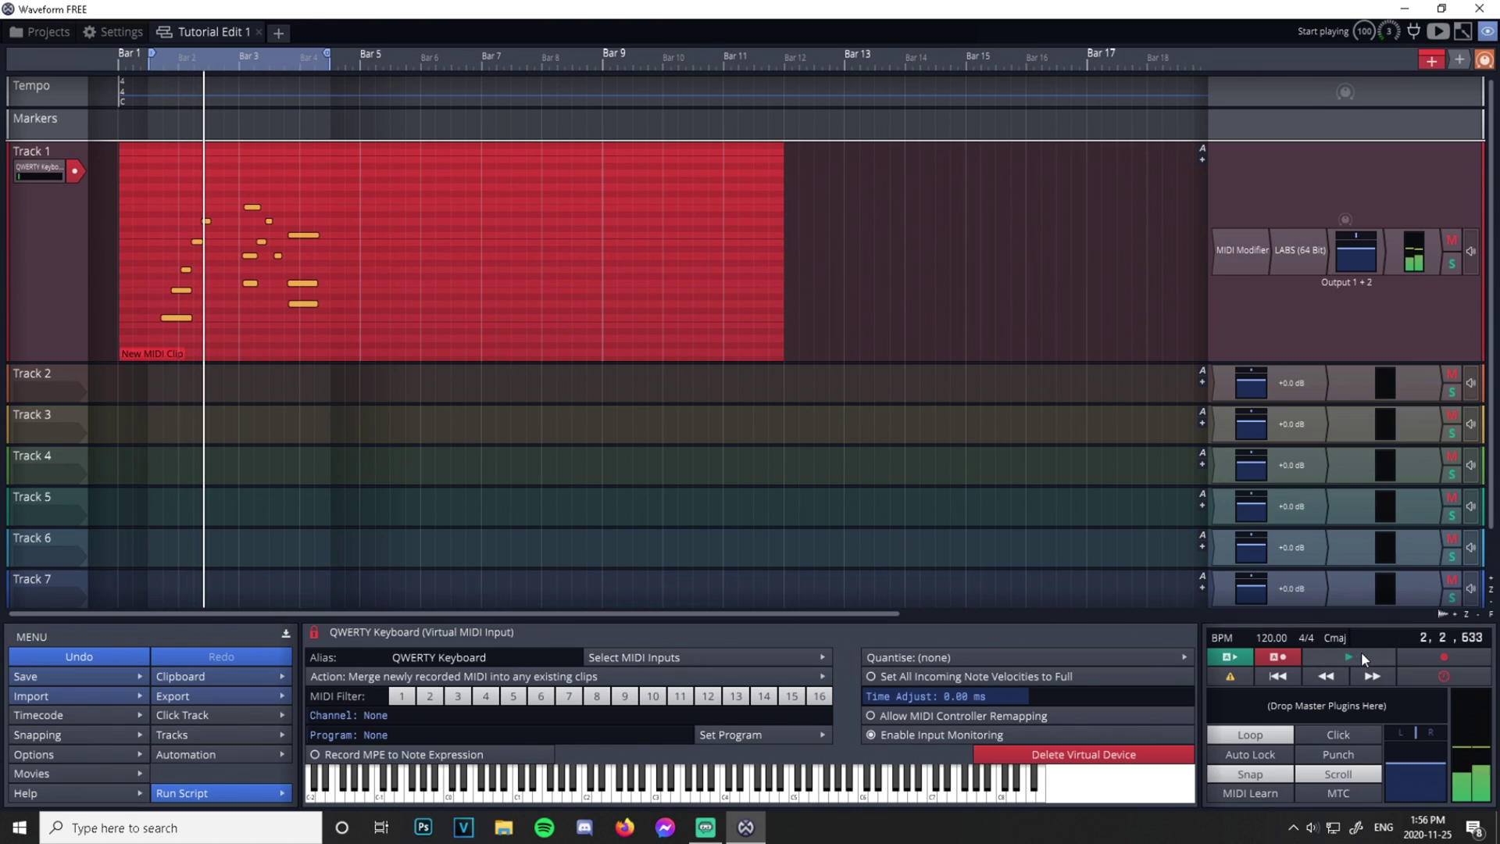
pyautogui.click(1363, 651)
pyautogui.click(1277, 678)
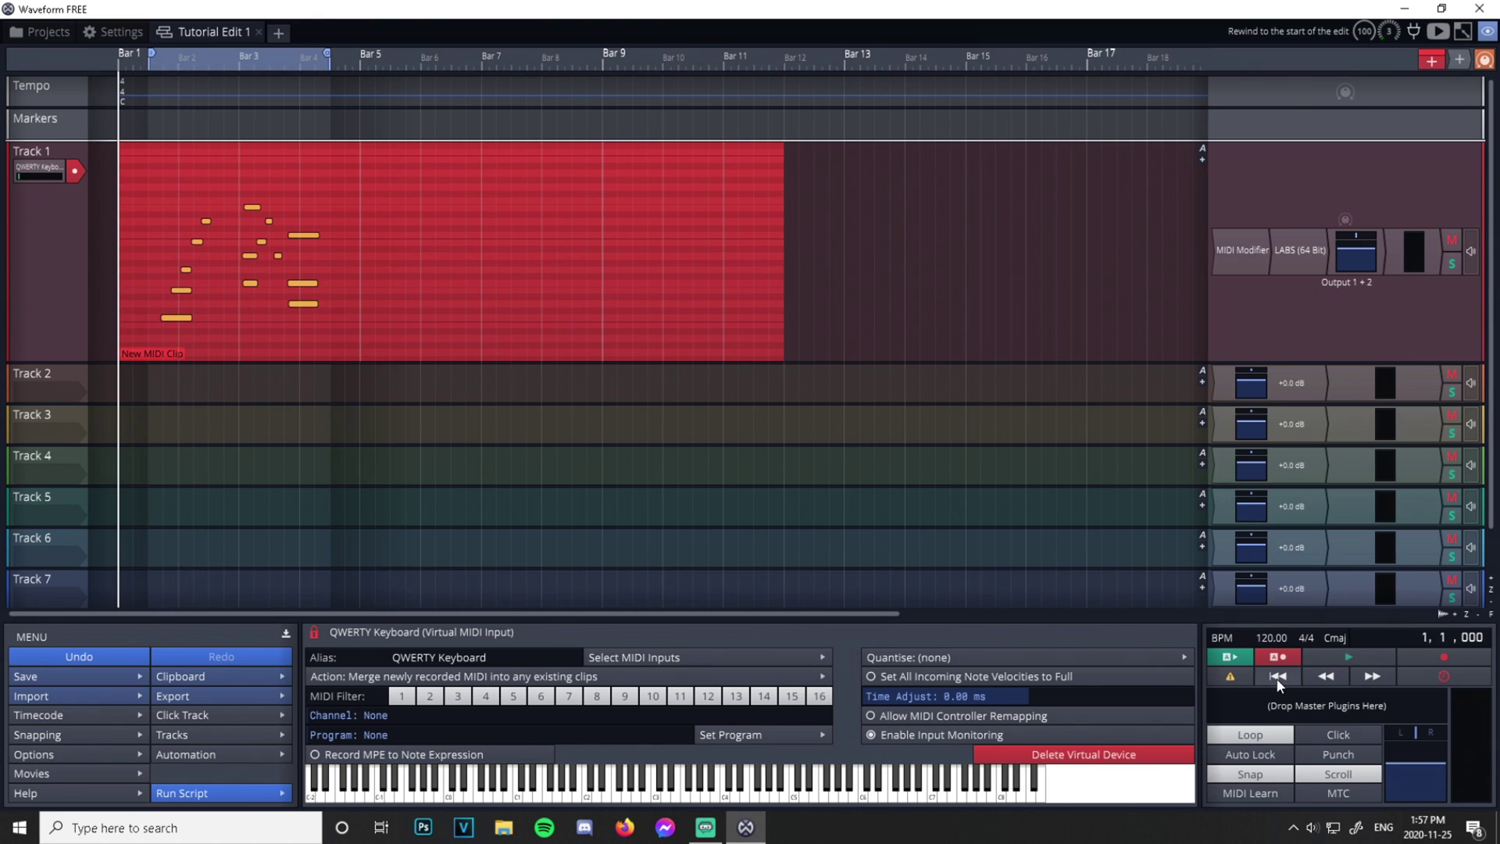
pyautogui.click(1254, 739)
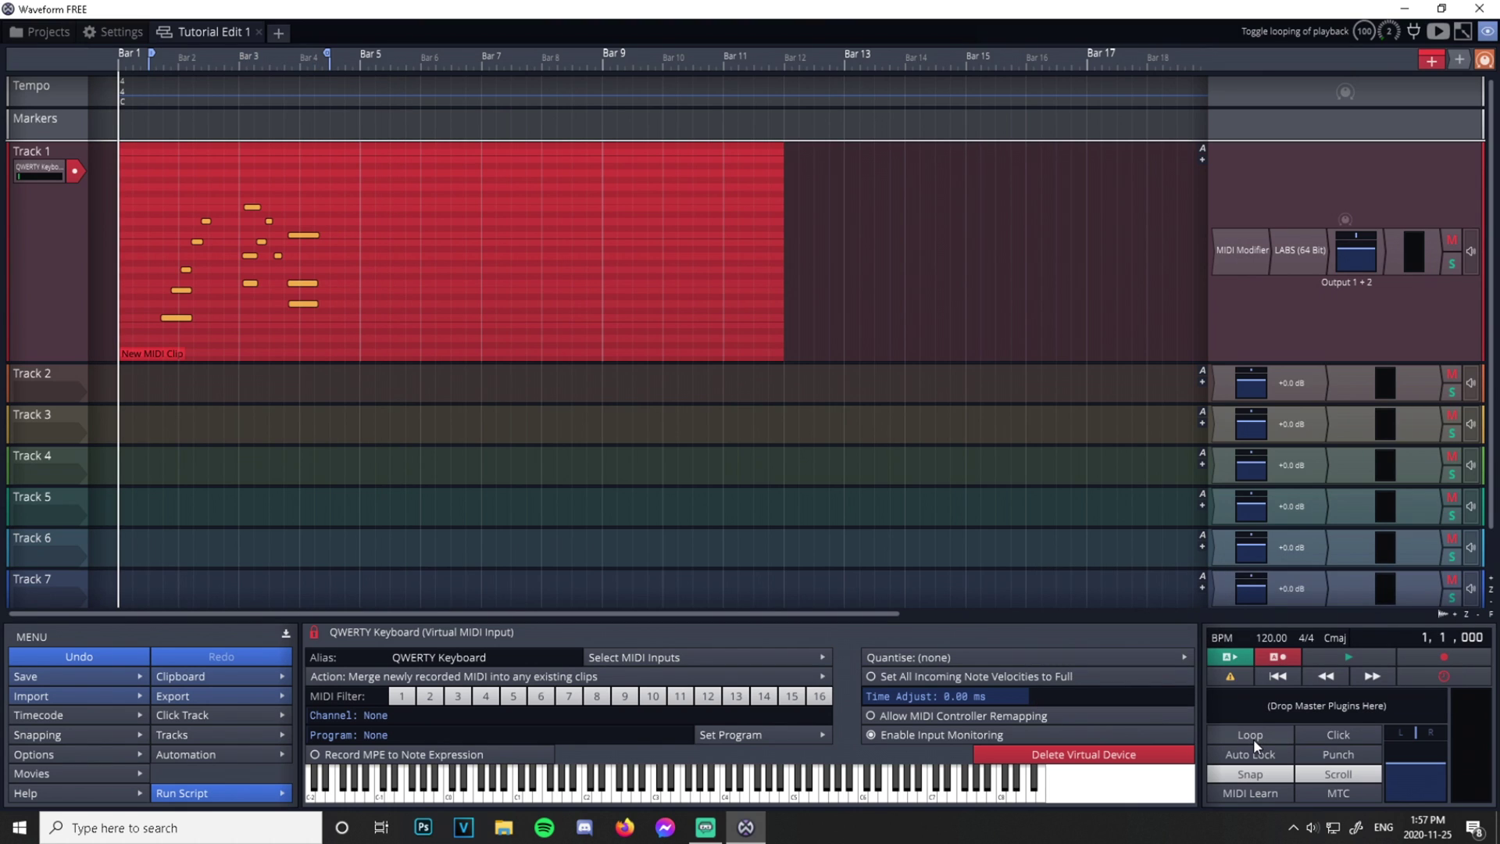
pyautogui.click(62, 372)
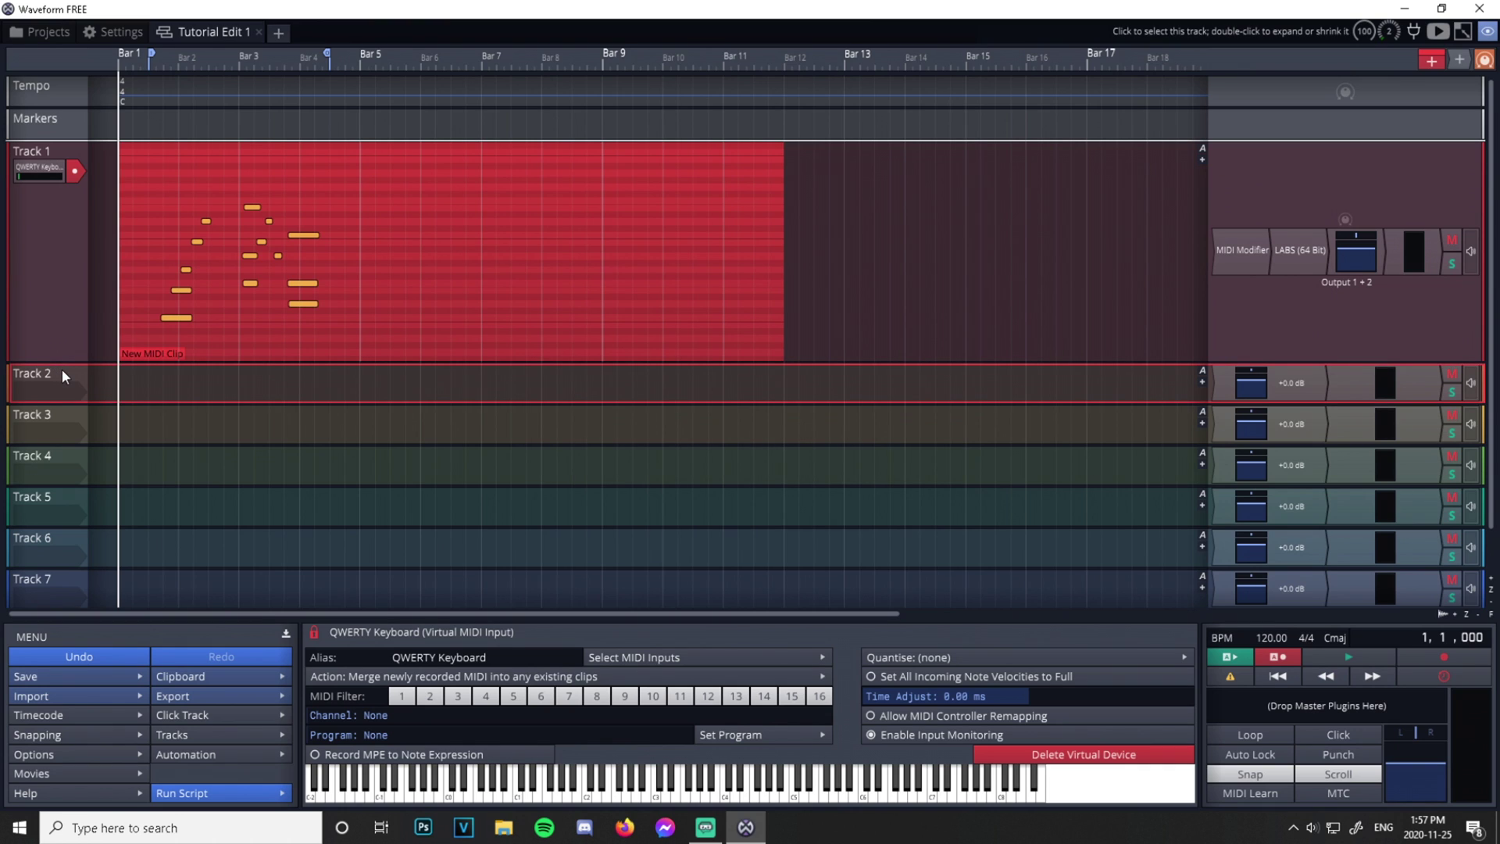
# Create a new MIDI clip on Track 2 starting at bar 1 and collapse Track 1 to a thin lane
pyautogui.doubleClick(62, 372)
pyautogui.moveTo(190, 370); pyautogui.dragTo(159, 370)
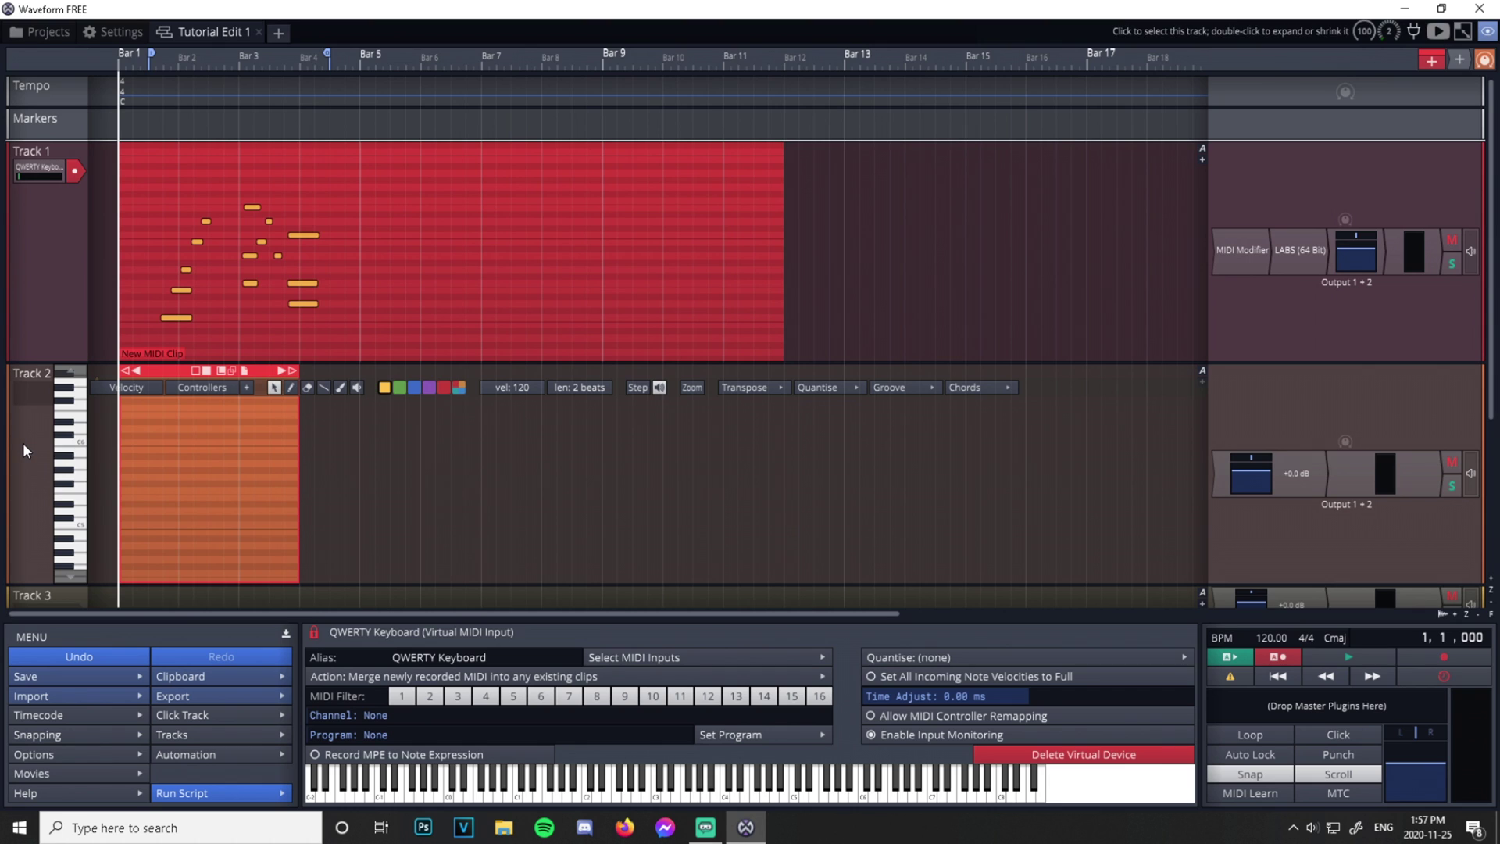
pyautogui.click(127, 344)
pyautogui.click(35, 209)
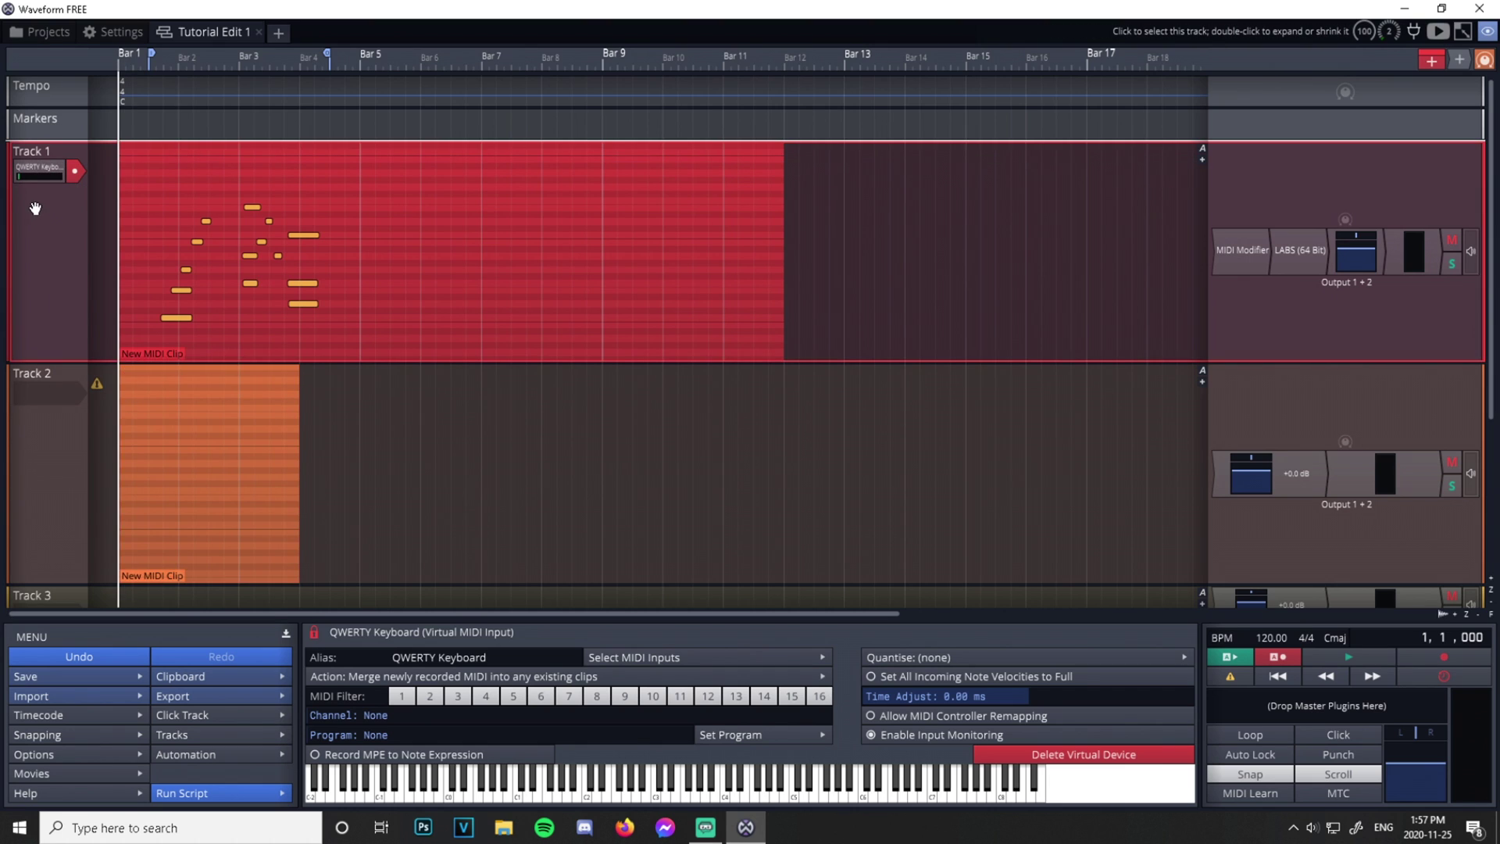
pyautogui.doubleClick(35, 210)
# Extend the Track 2 clip past bar 11 so its end matches Track 1's clip
pyautogui.click(34, 296)
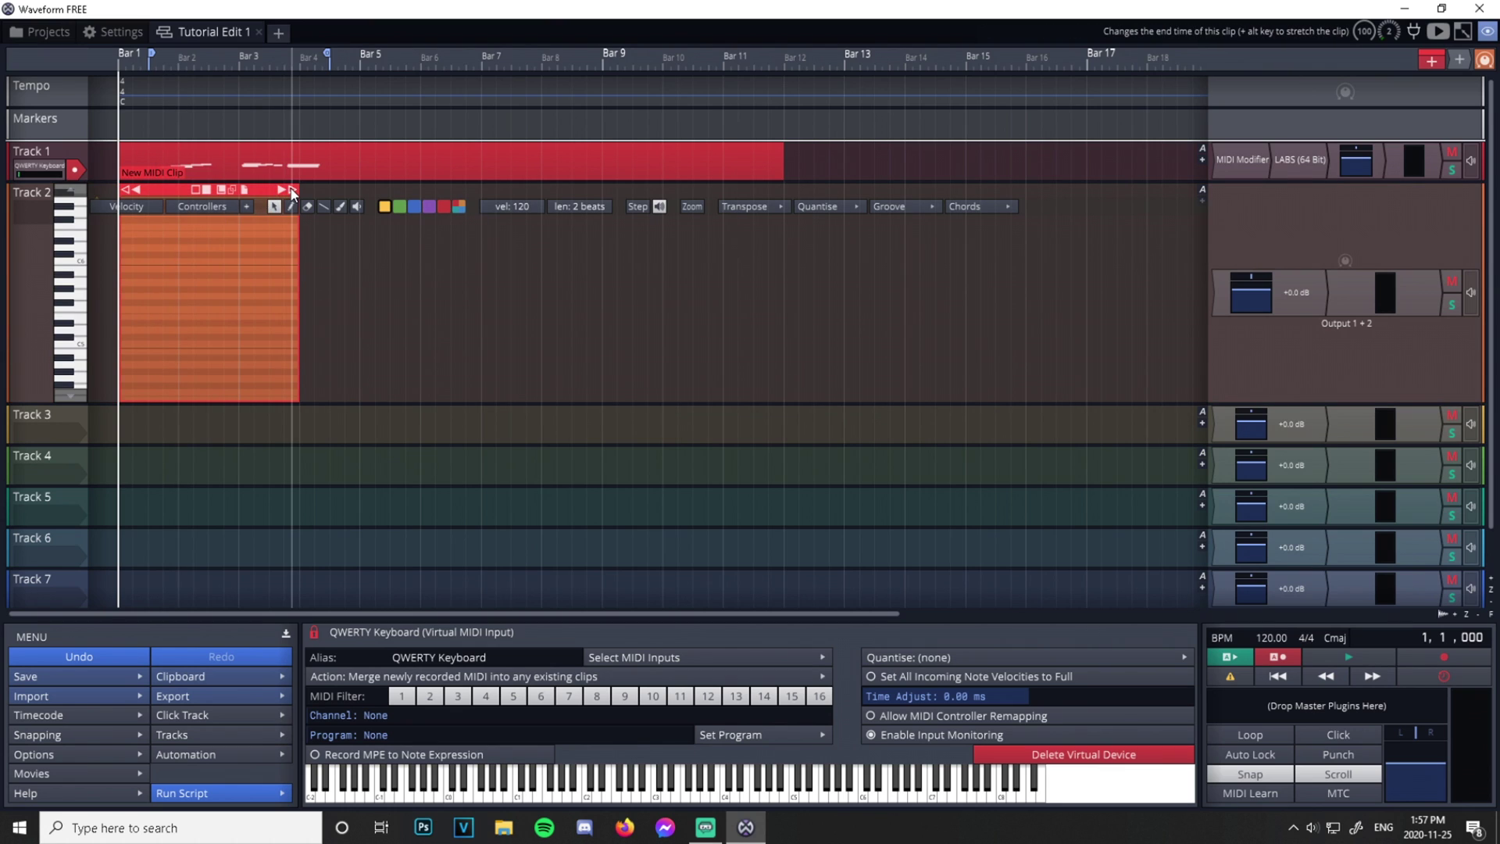
pyautogui.moveTo(297, 188); pyautogui.dragTo(776, 195)
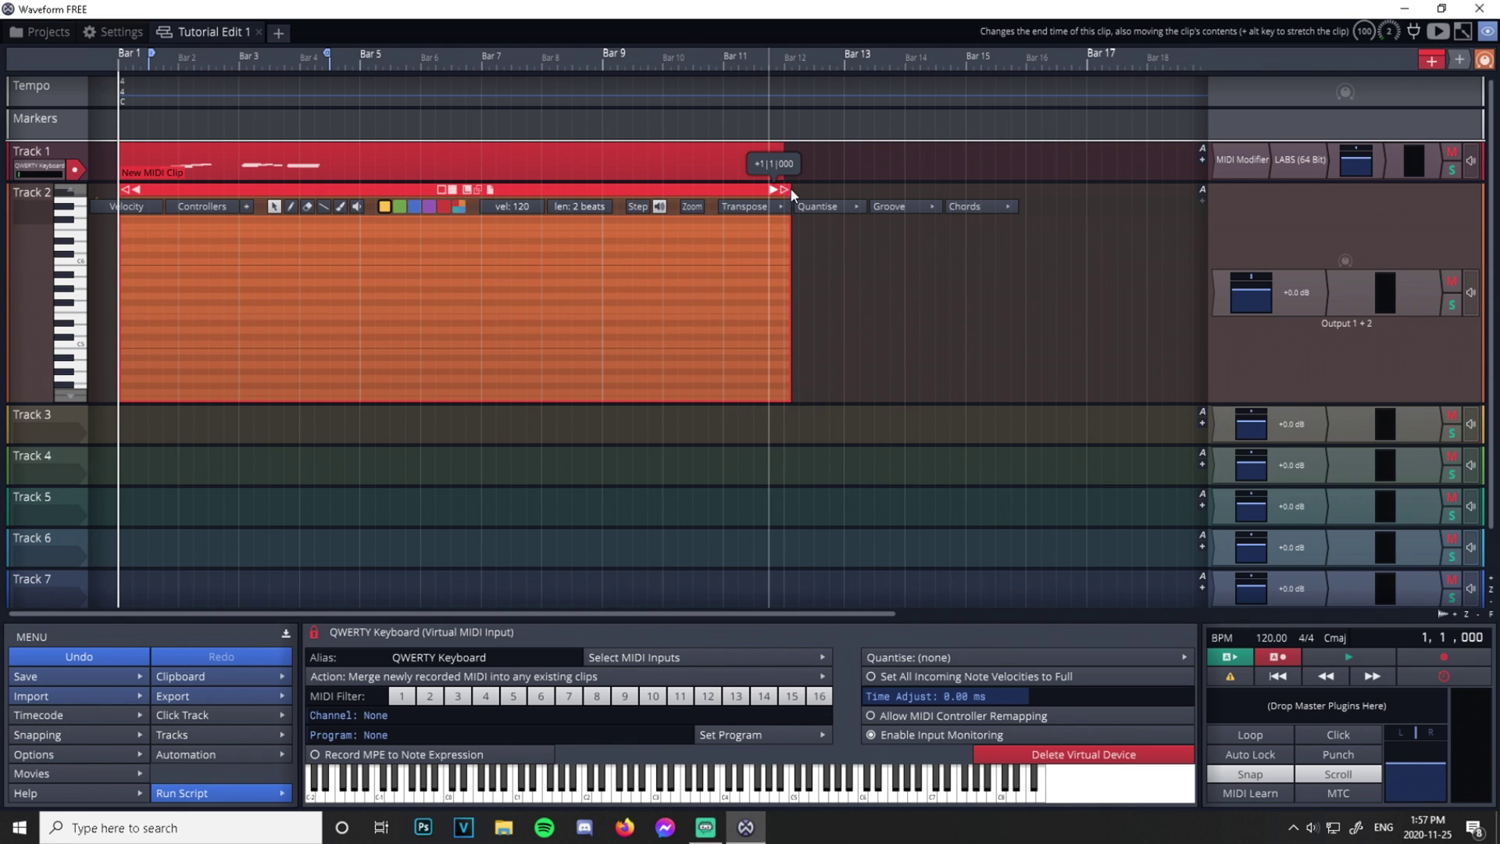
pyautogui.moveTo(776, 195)
pyautogui.mouseDown()
pyautogui.moveTo(326, 185)
pyautogui.moveTo(1063, 194)
pyautogui.moveTo(758, 194)
pyautogui.moveTo(781, 192)
pyautogui.mouseUp()
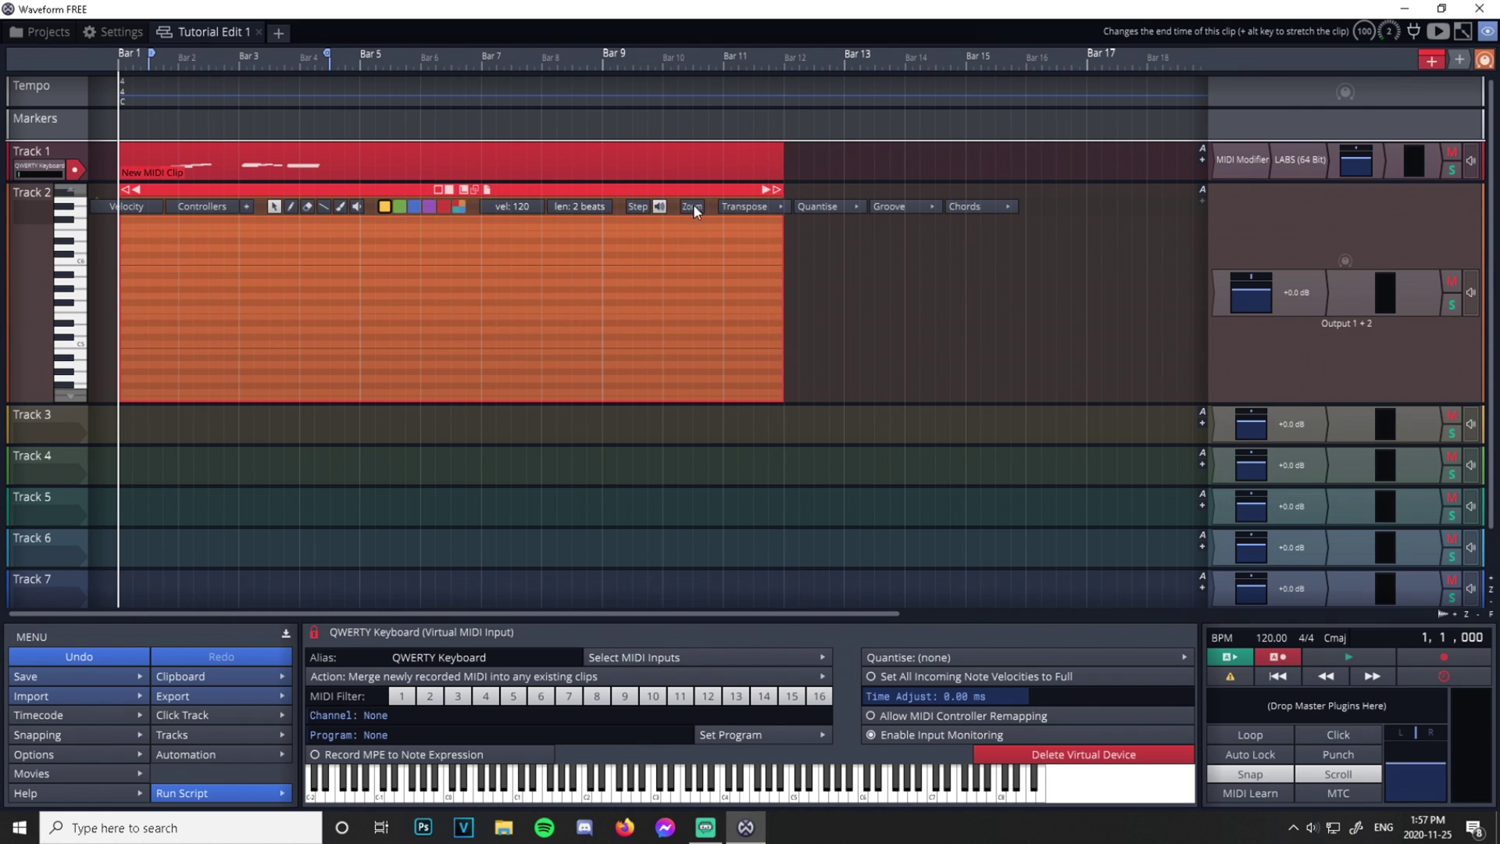
pyautogui.moveTo(599, 252)
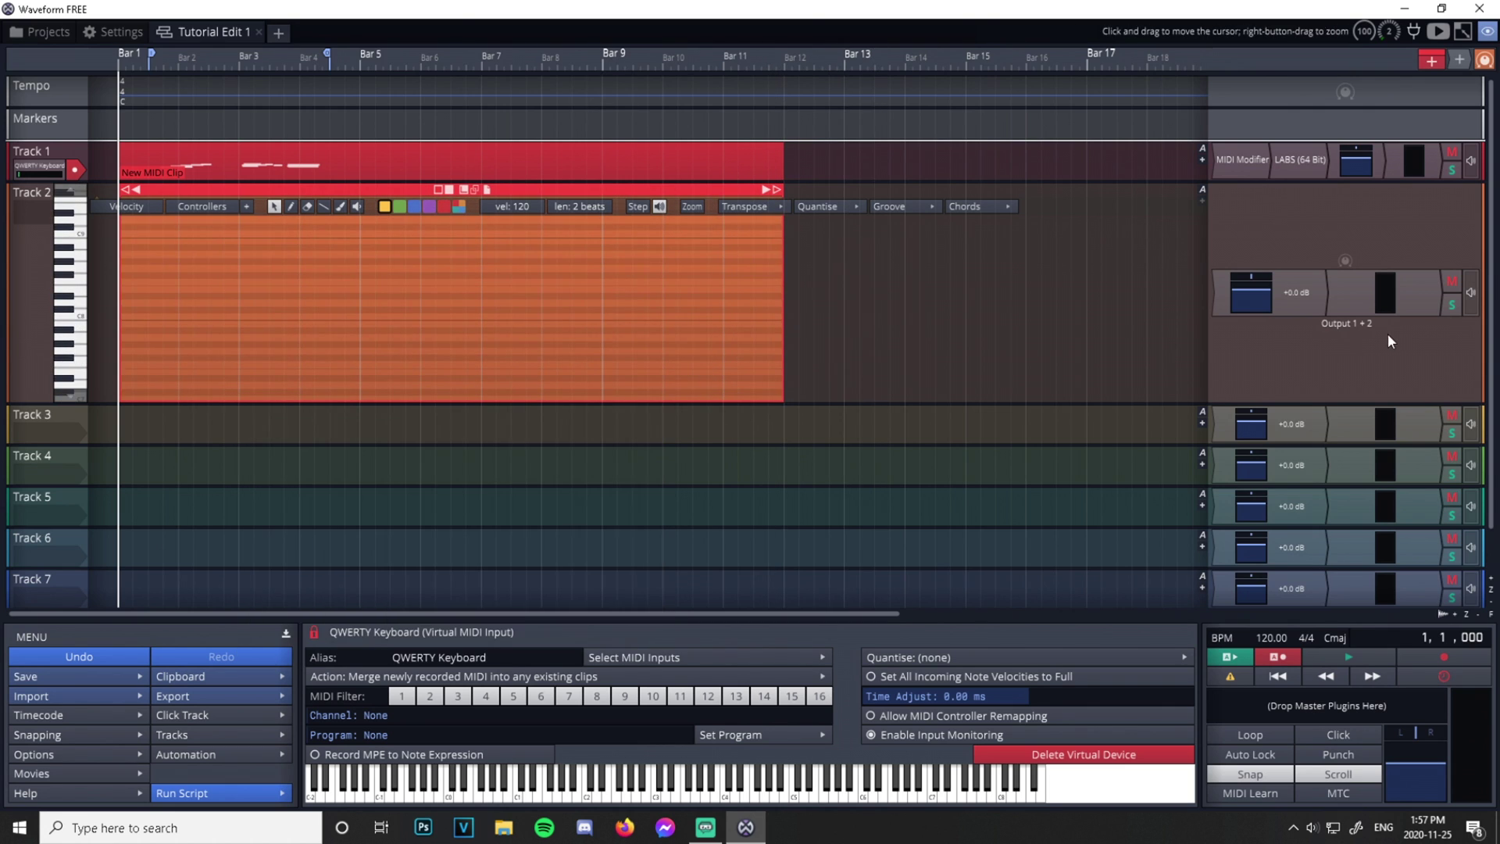
# Insert the Sketch Flute instrument on Track 2's plugin slot and open its plugin window
pyautogui.rightClick(1251, 292)
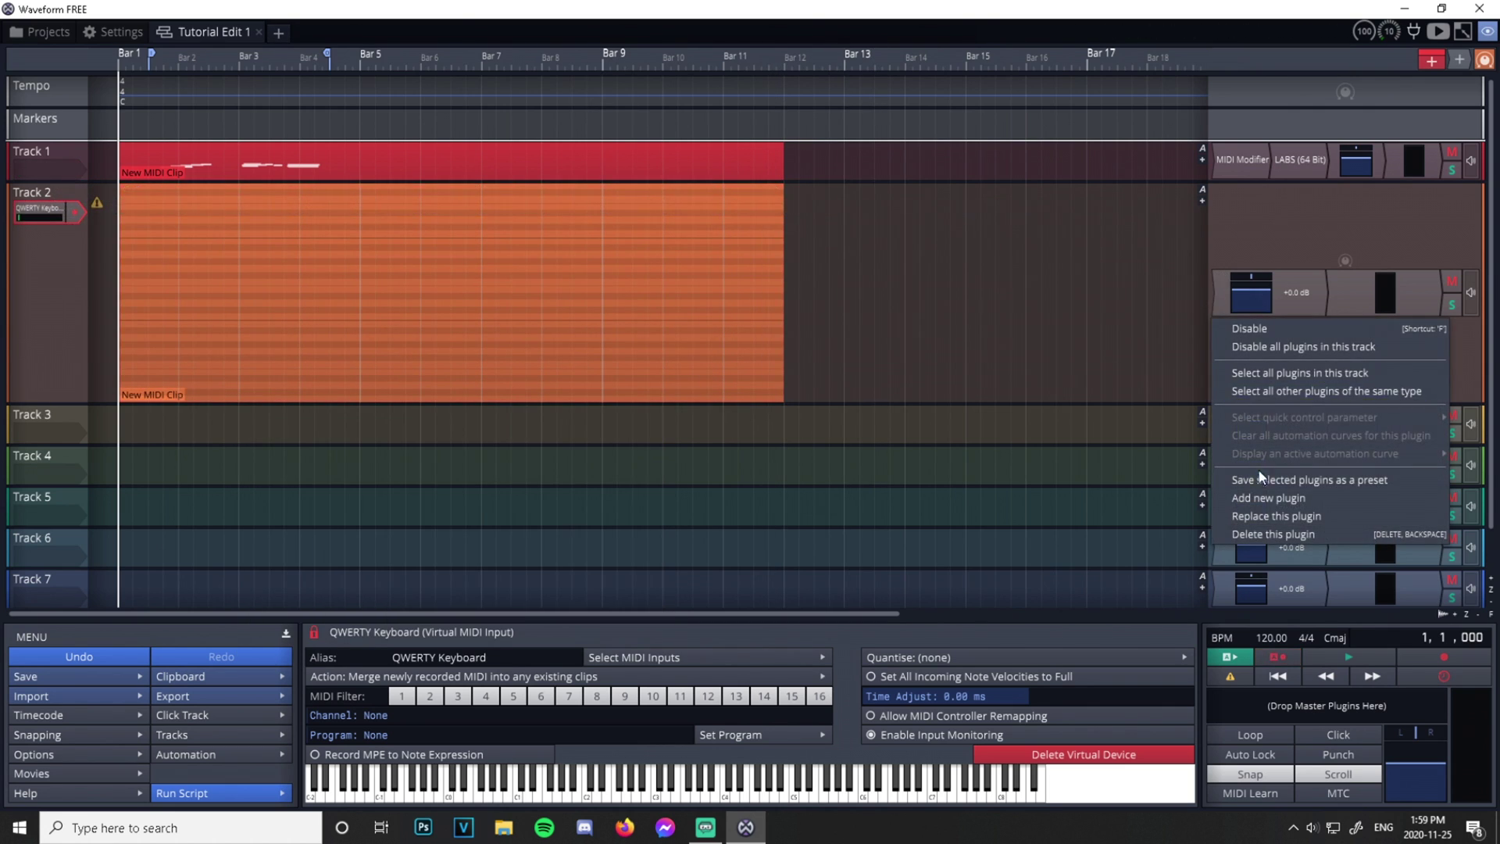
pyautogui.click(1311, 498)
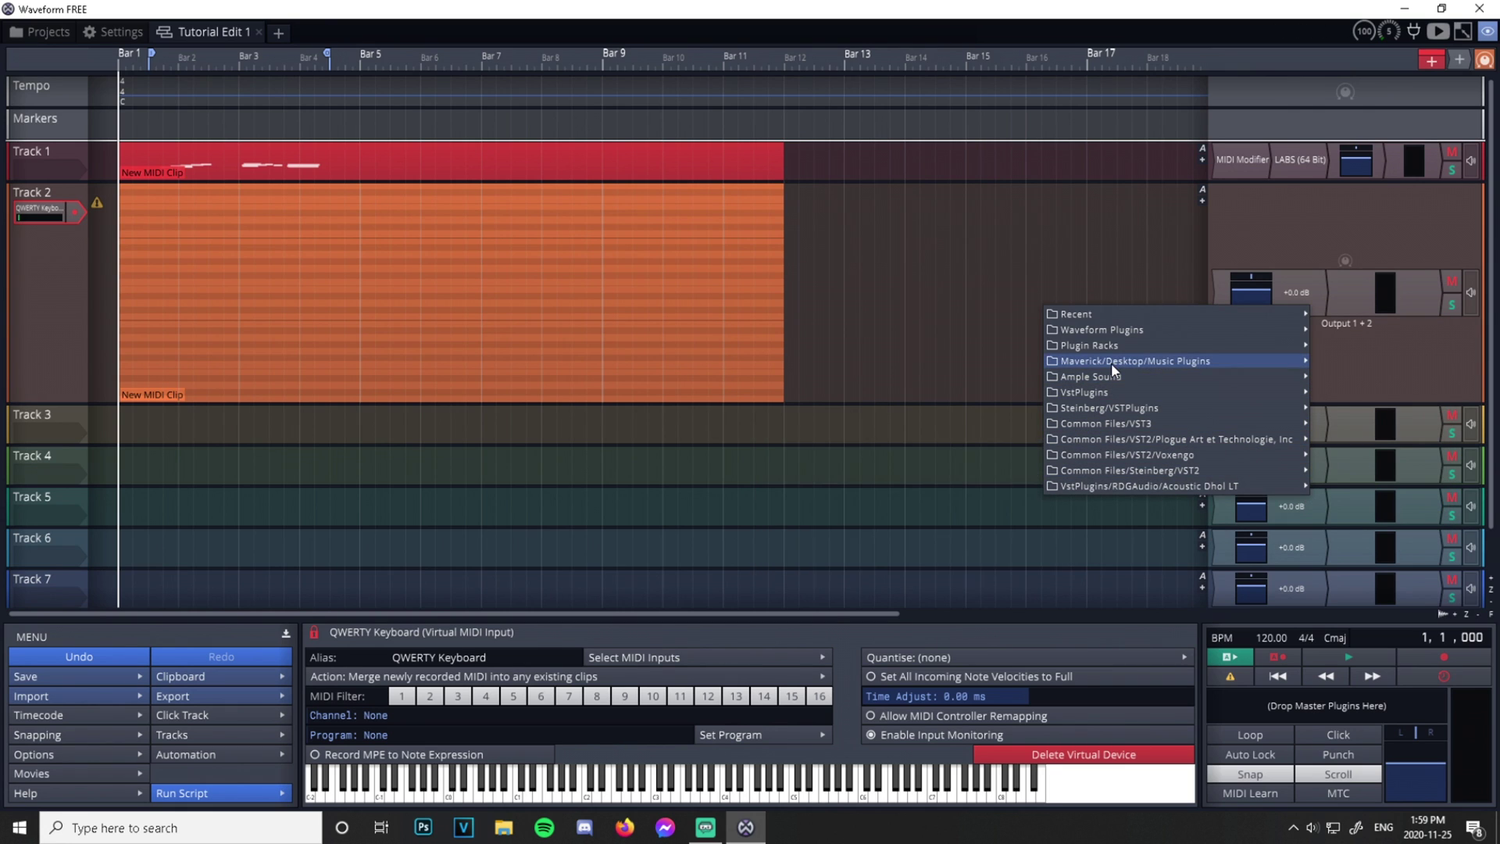
pyautogui.moveTo(1111, 361)
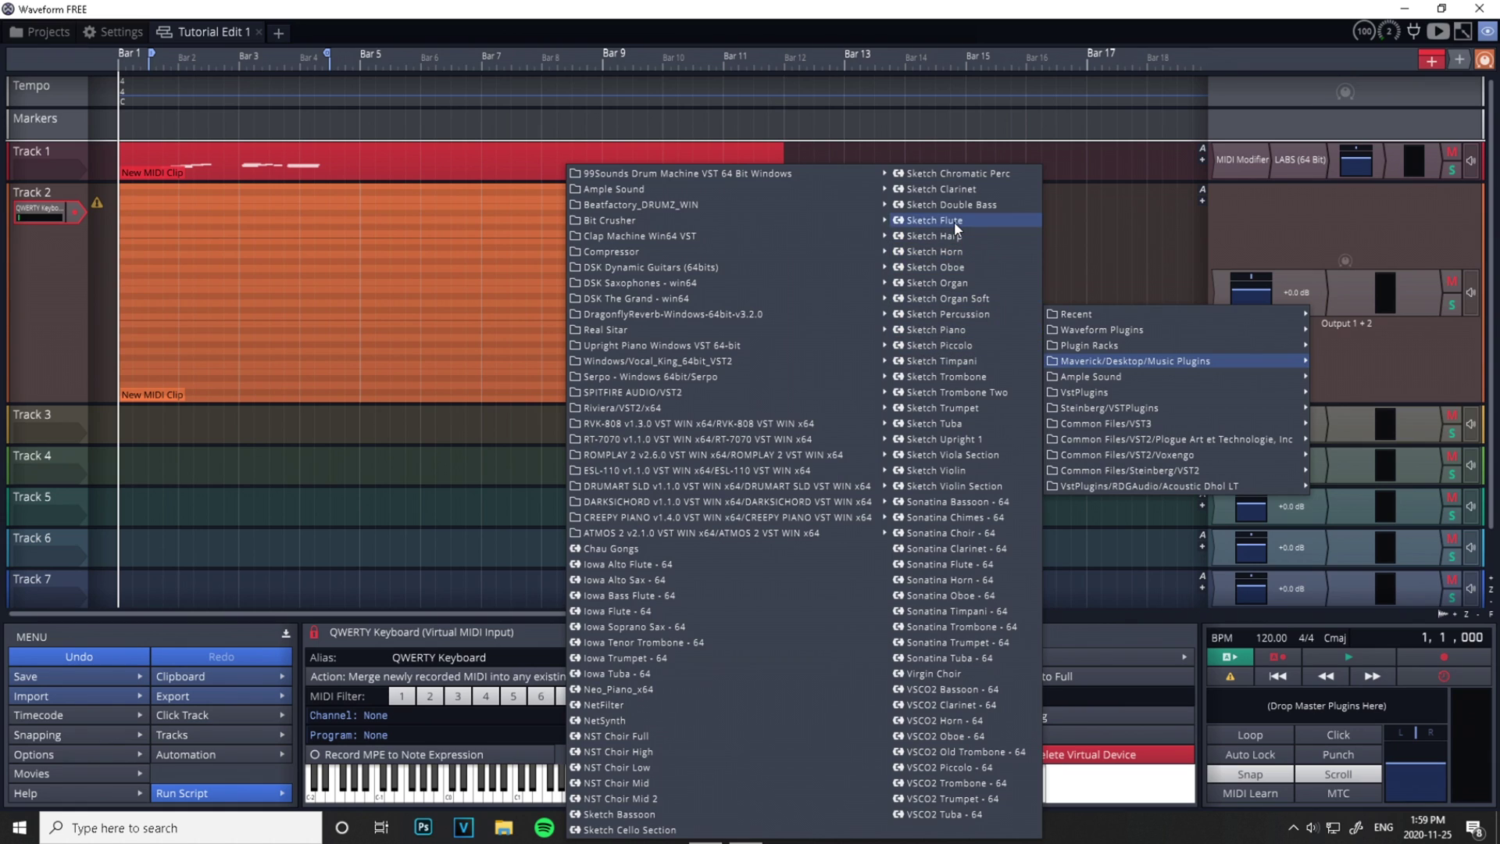
pyautogui.click(954, 221)
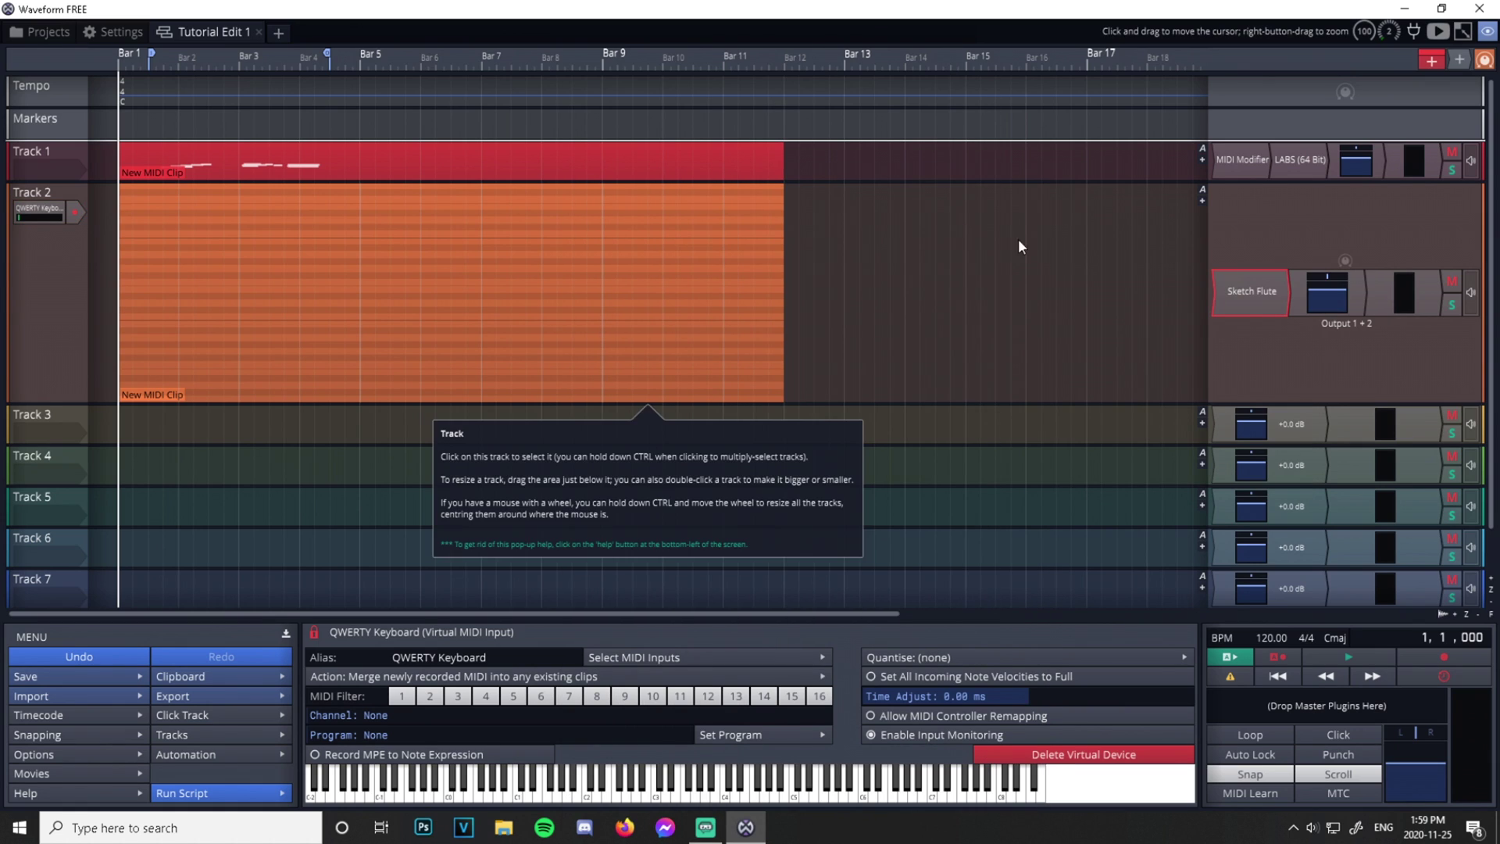
pyautogui.doubleClick(1241, 287)
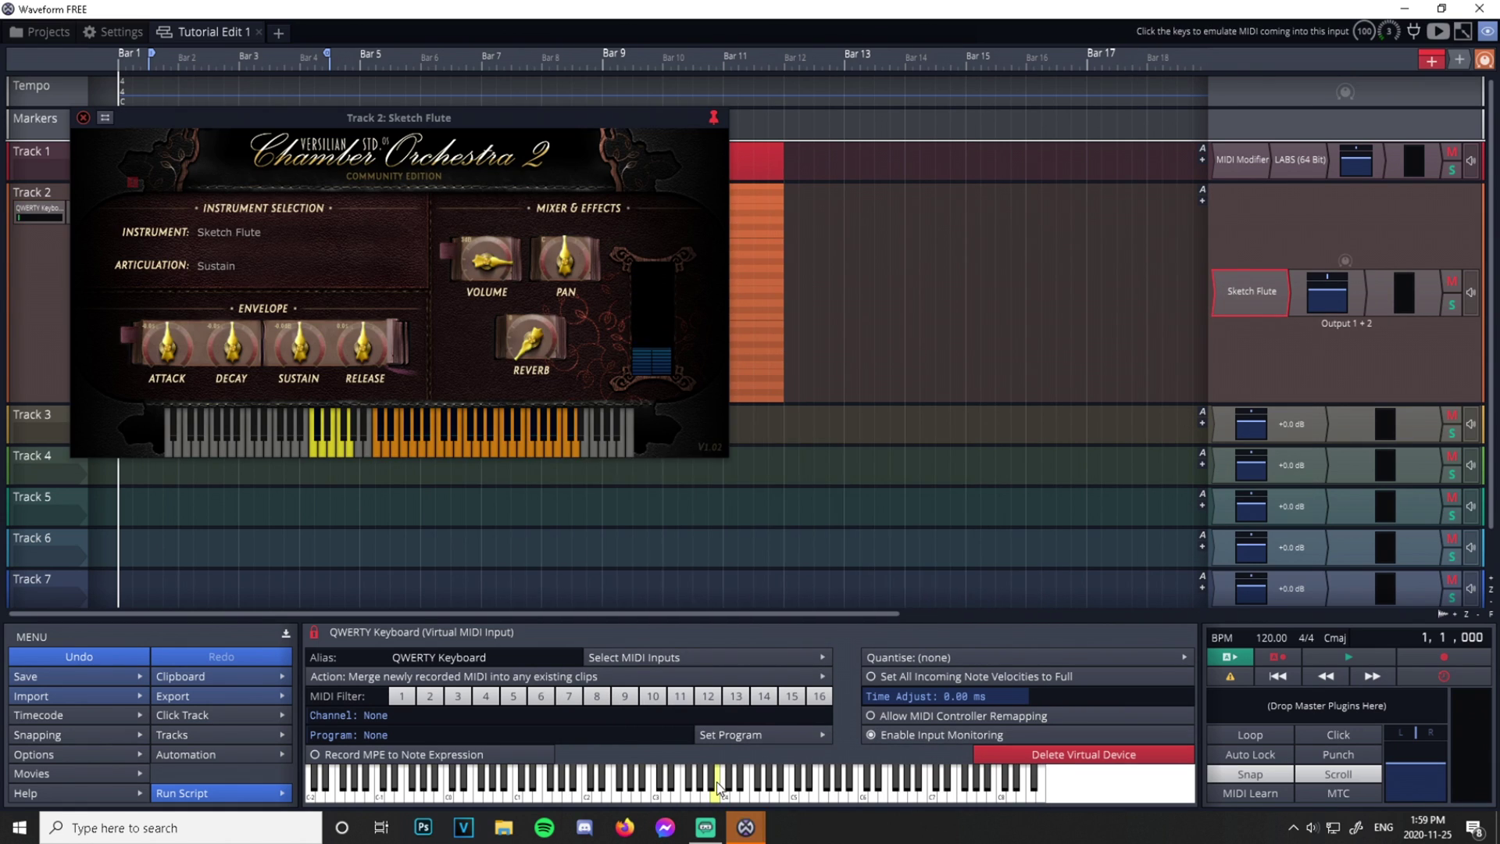
# Audition the Sketch Flute with single notes and chords on the on-screen and QWERTY keyboards
pyautogui.click(765, 791)
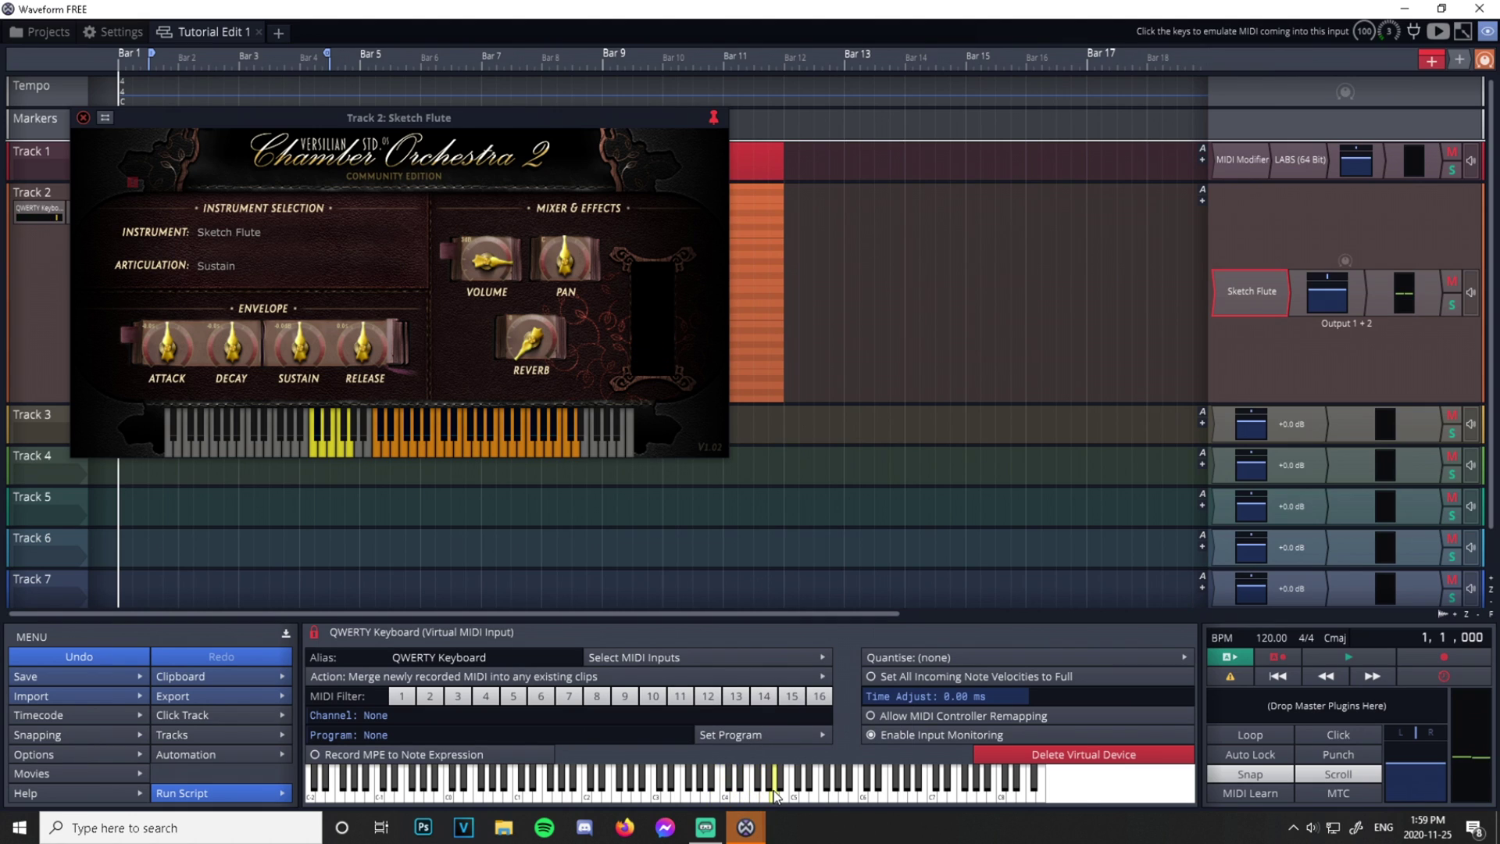
pyautogui.press('f')
pyautogui.press('h')
pyautogui.press('j')
pyautogui.press('a')
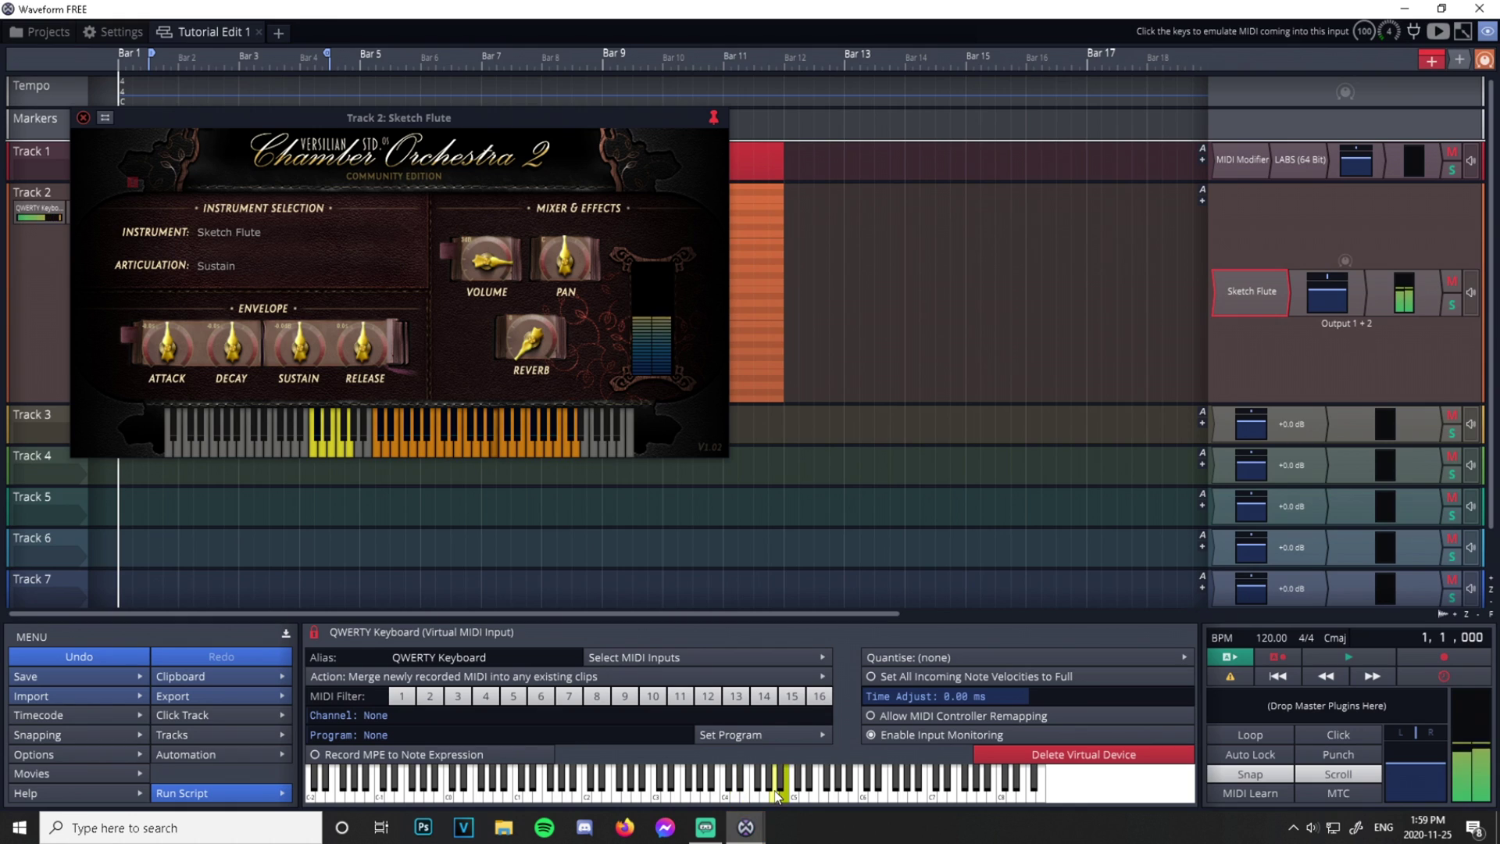
pyautogui.press('f')
pyautogui.press('k')
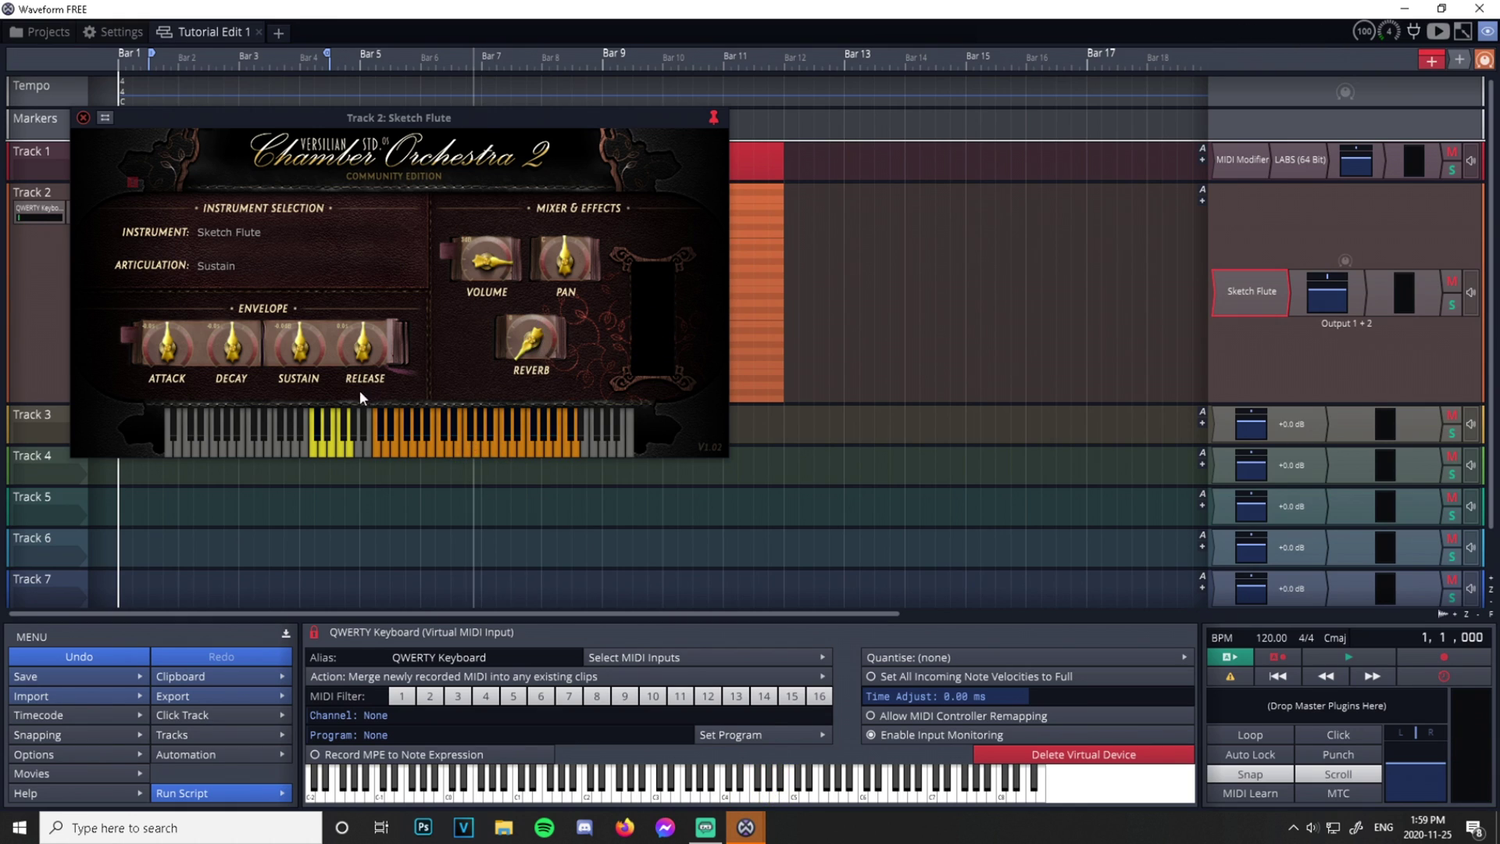
# Turn the Attack knob up slightly, listen to the change, and close the plugin window
pyautogui.moveTo(172, 357); pyautogui.dragTo(164, 350)
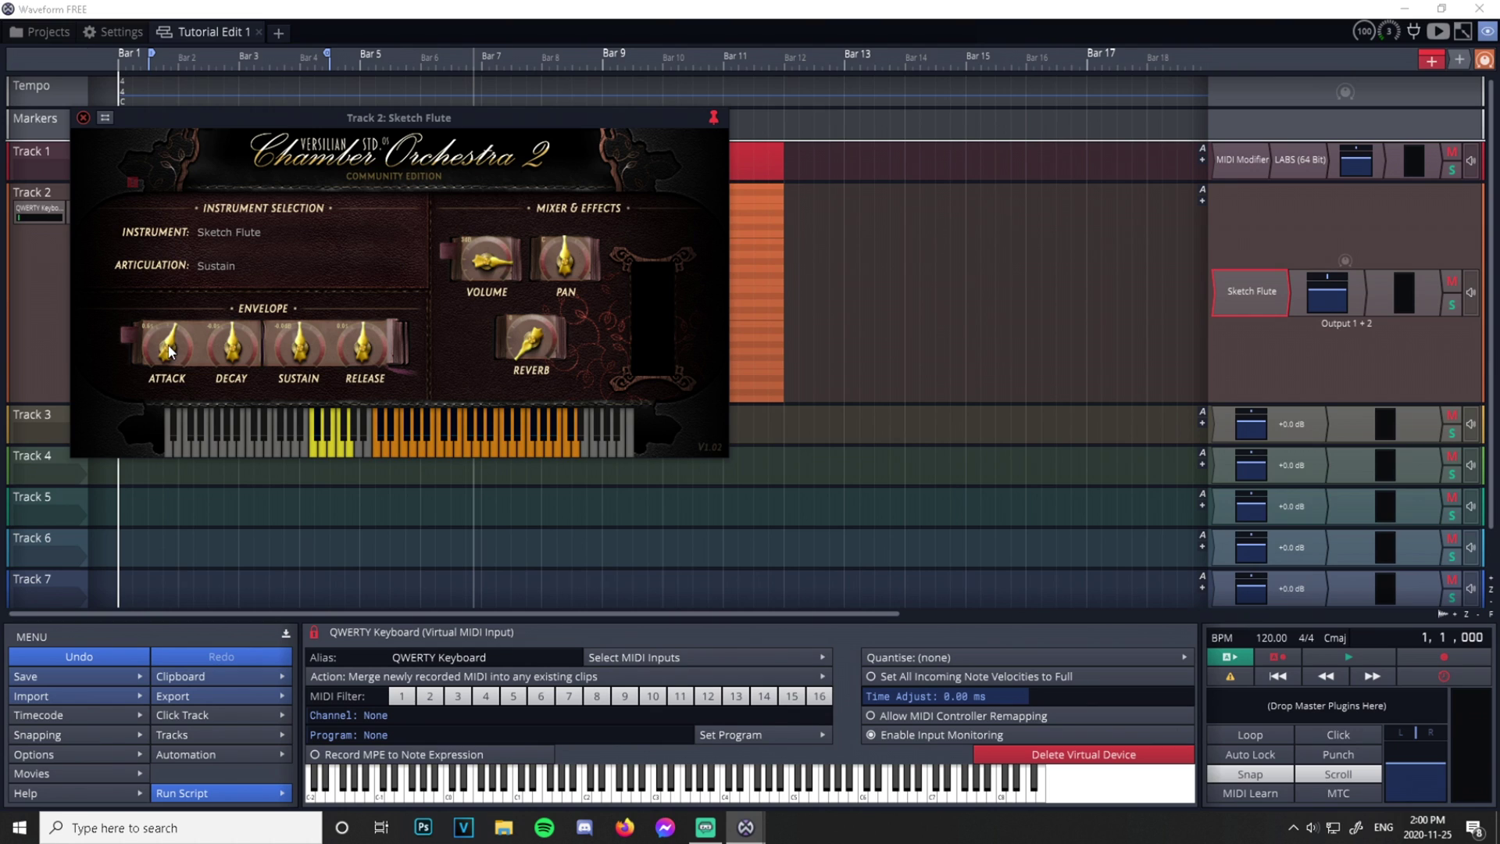
pyautogui.click(766, 798)
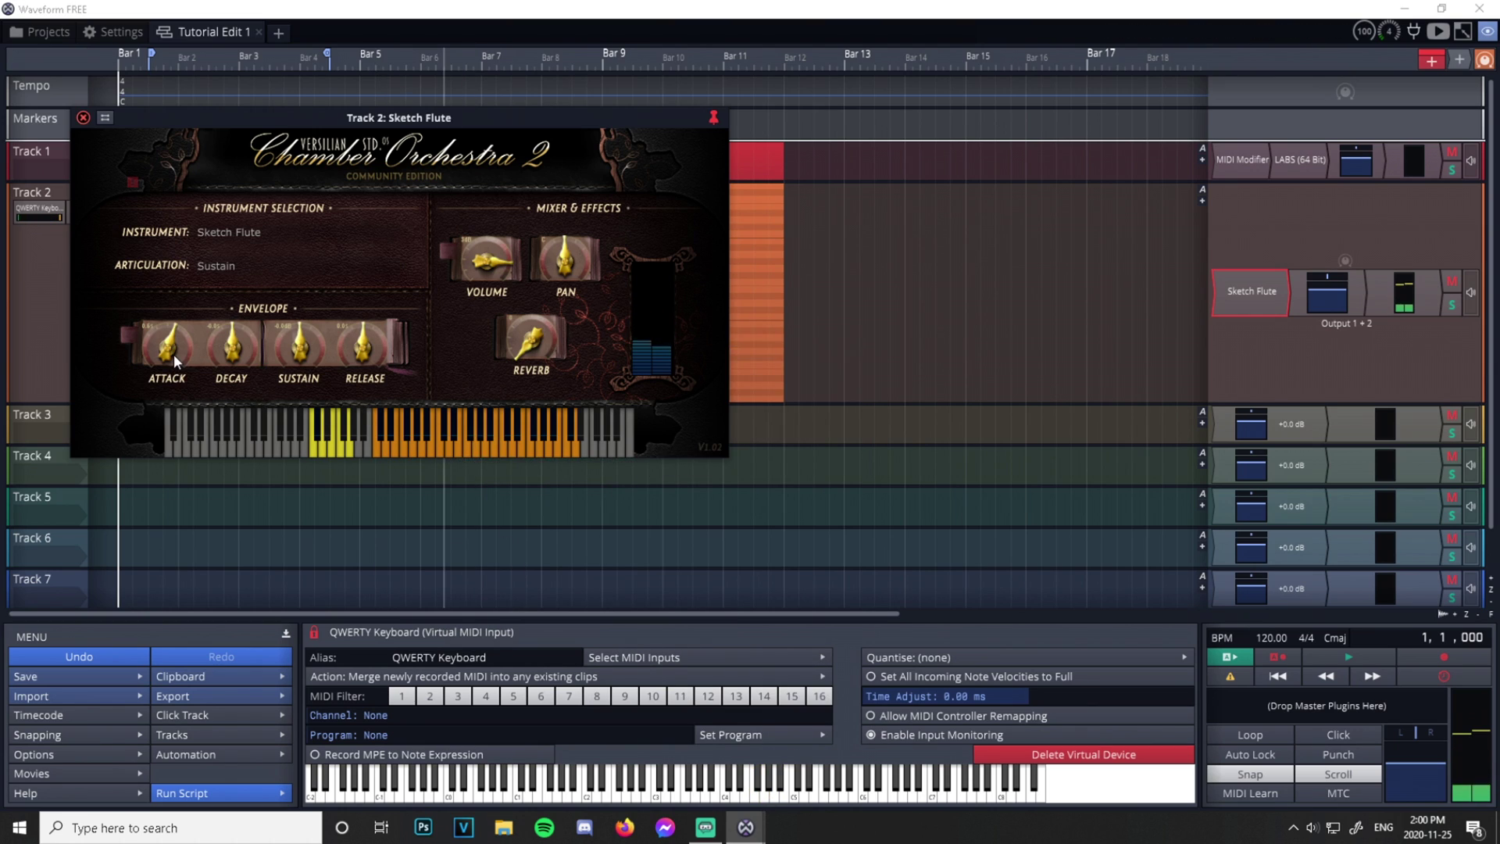
pyautogui.click(797, 788)
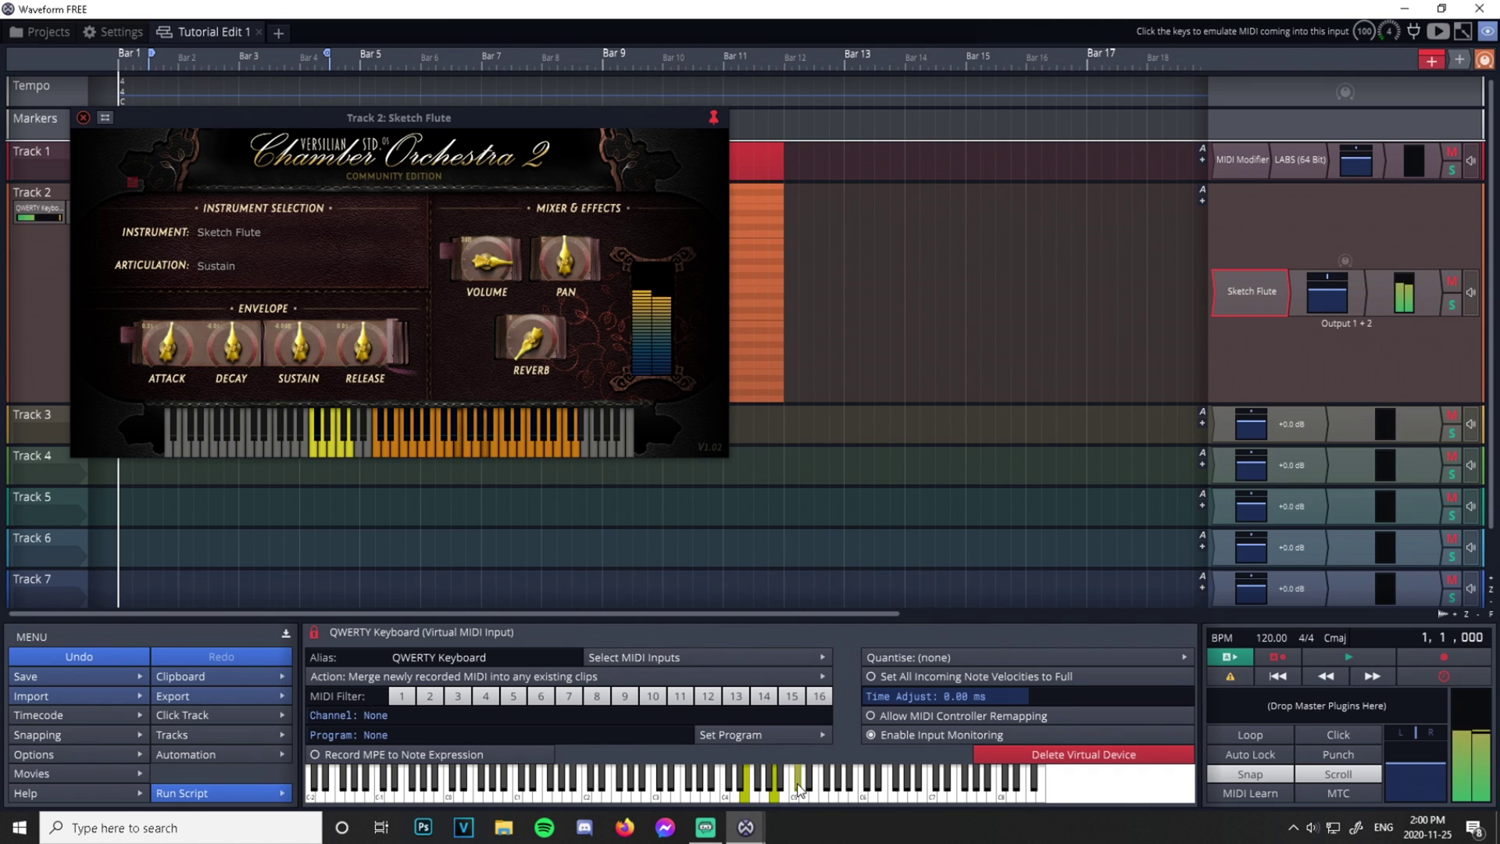
pyautogui.click(799, 789)
pyautogui.press('f')
pyautogui.press('h')
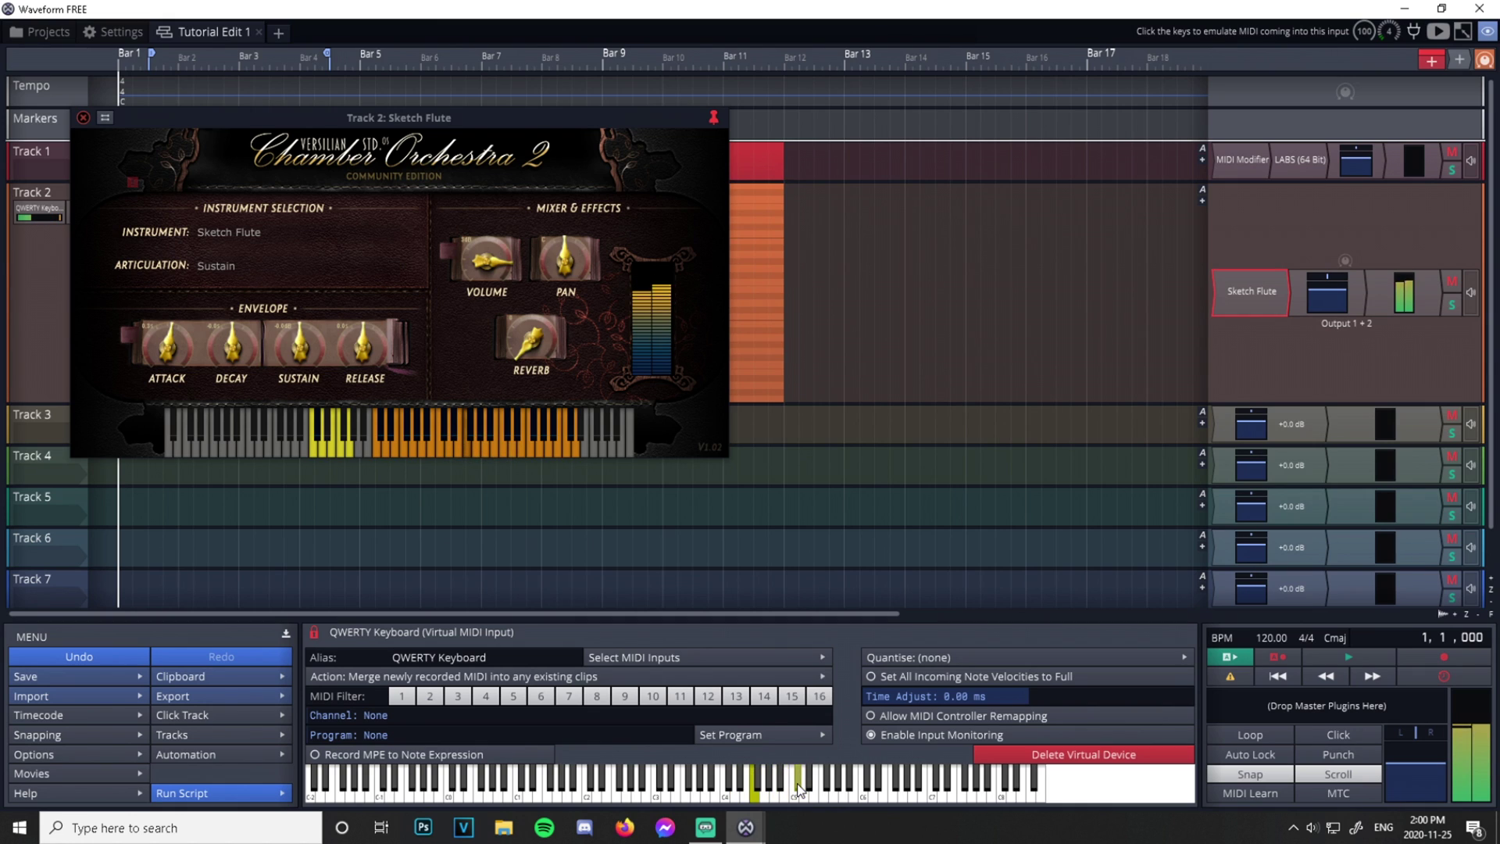
pyautogui.click(83, 117)
pyautogui.doubleClick(149, 285)
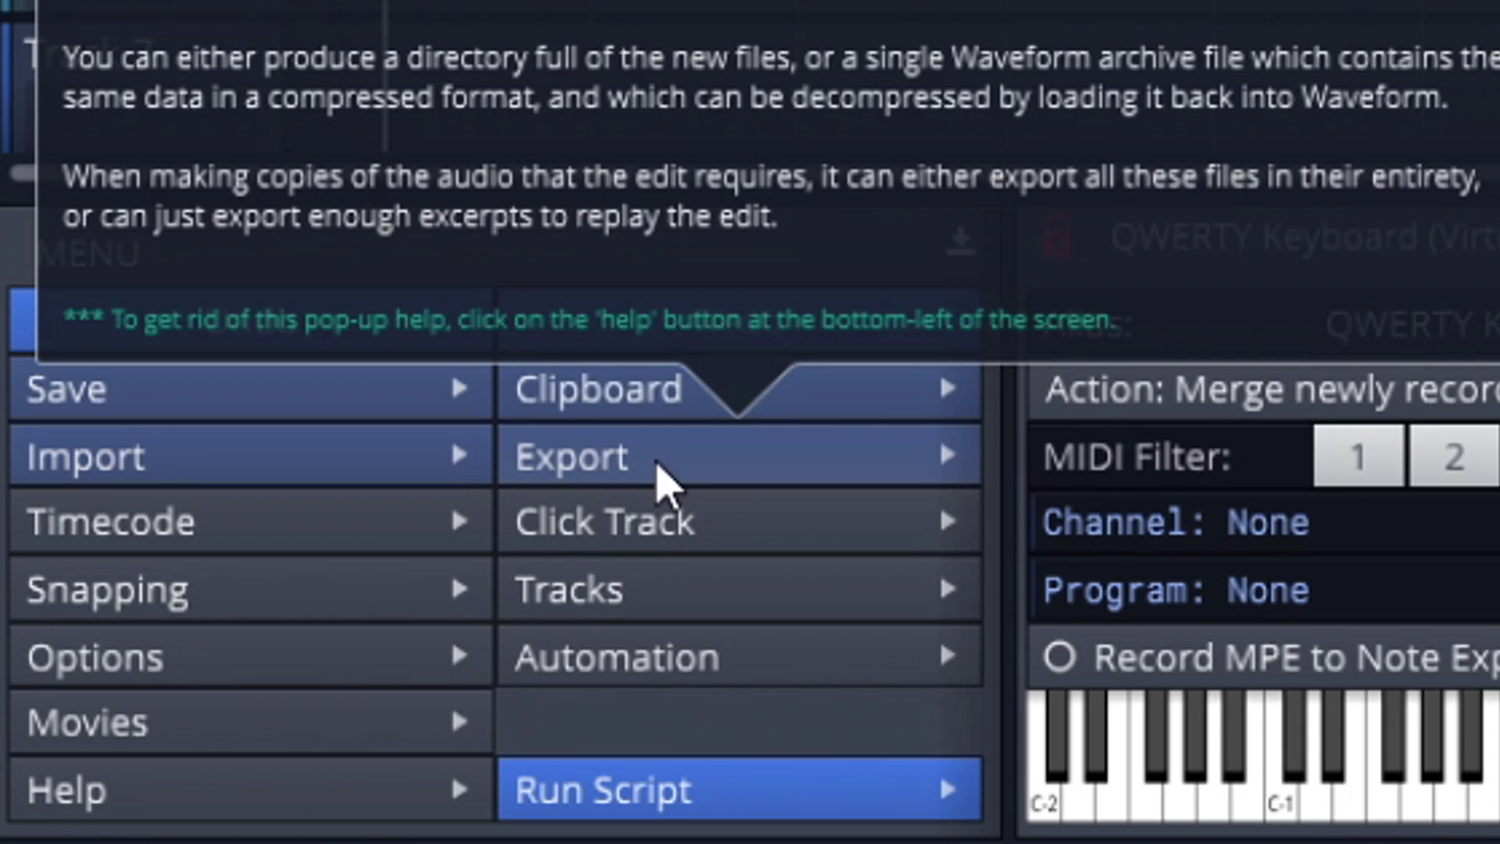
# Render the edit to Tutorial Edit 1 Export 1.wav, then turn on looping over bars 1–4
pyautogui.click(659, 467)
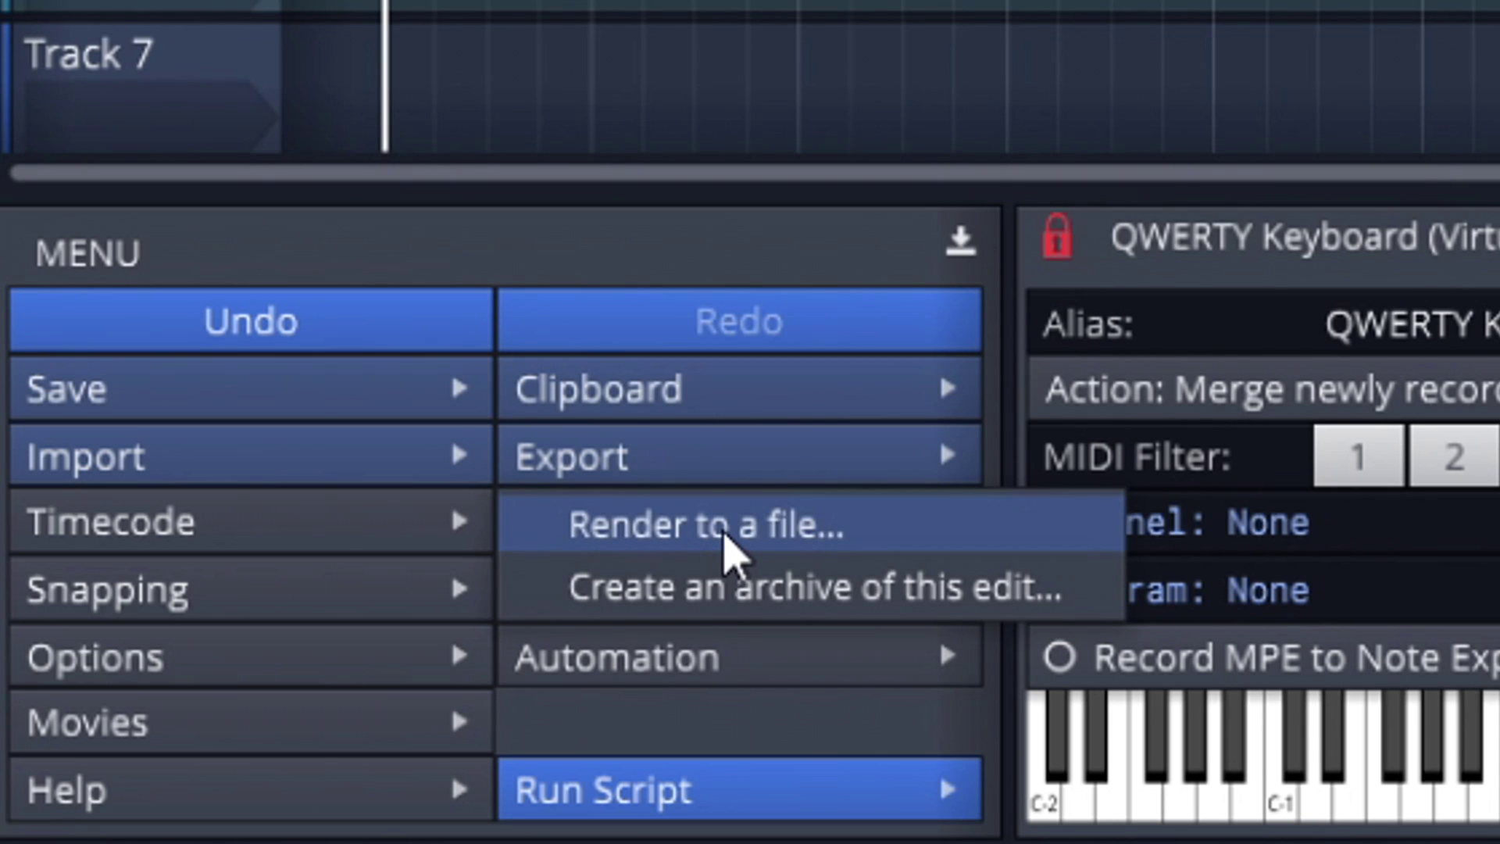
pyautogui.click(725, 538)
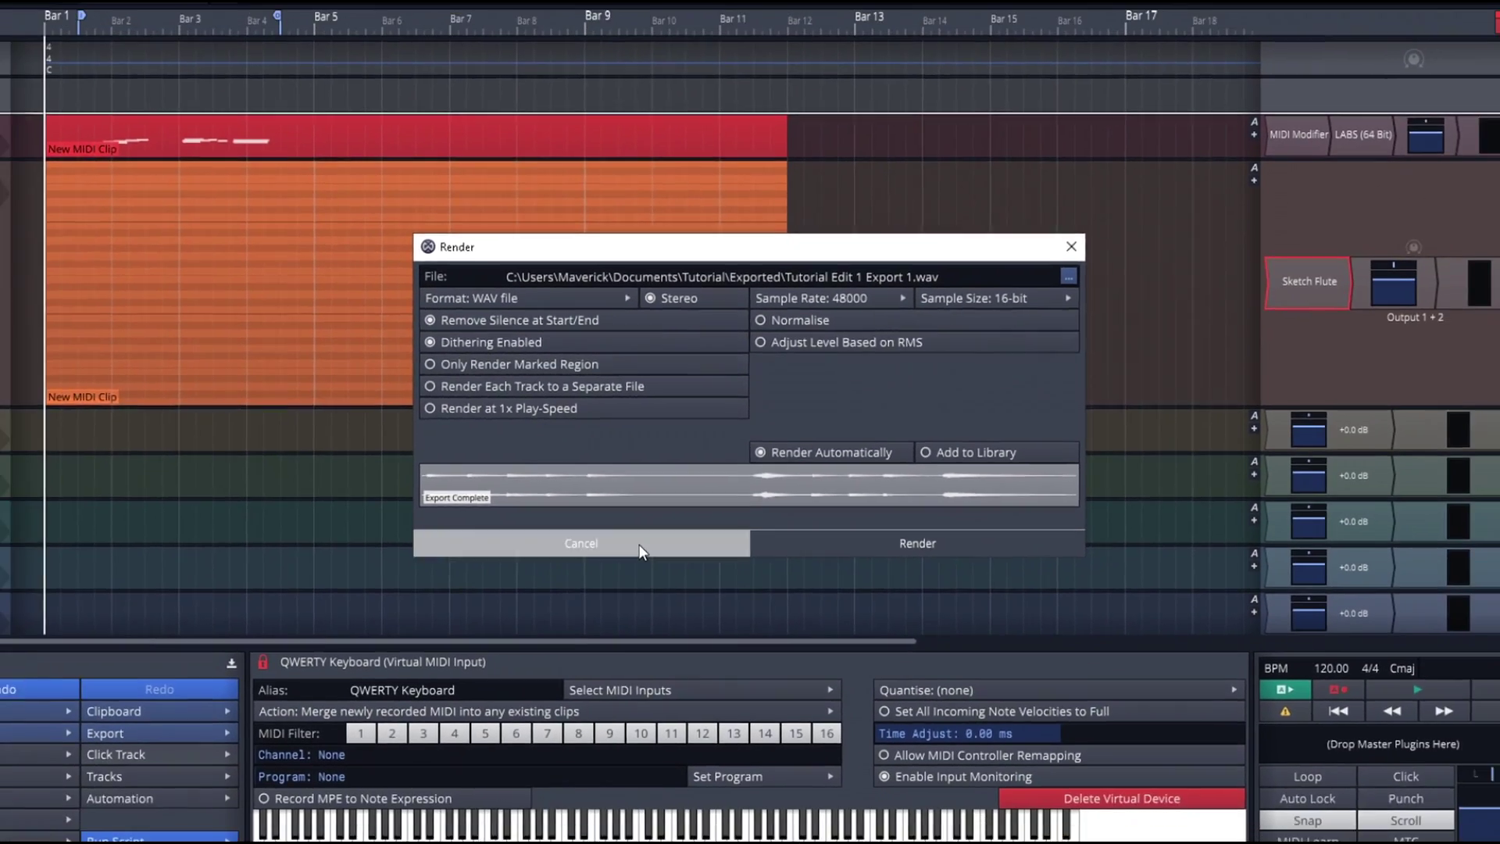
pyautogui.click(489, 631)
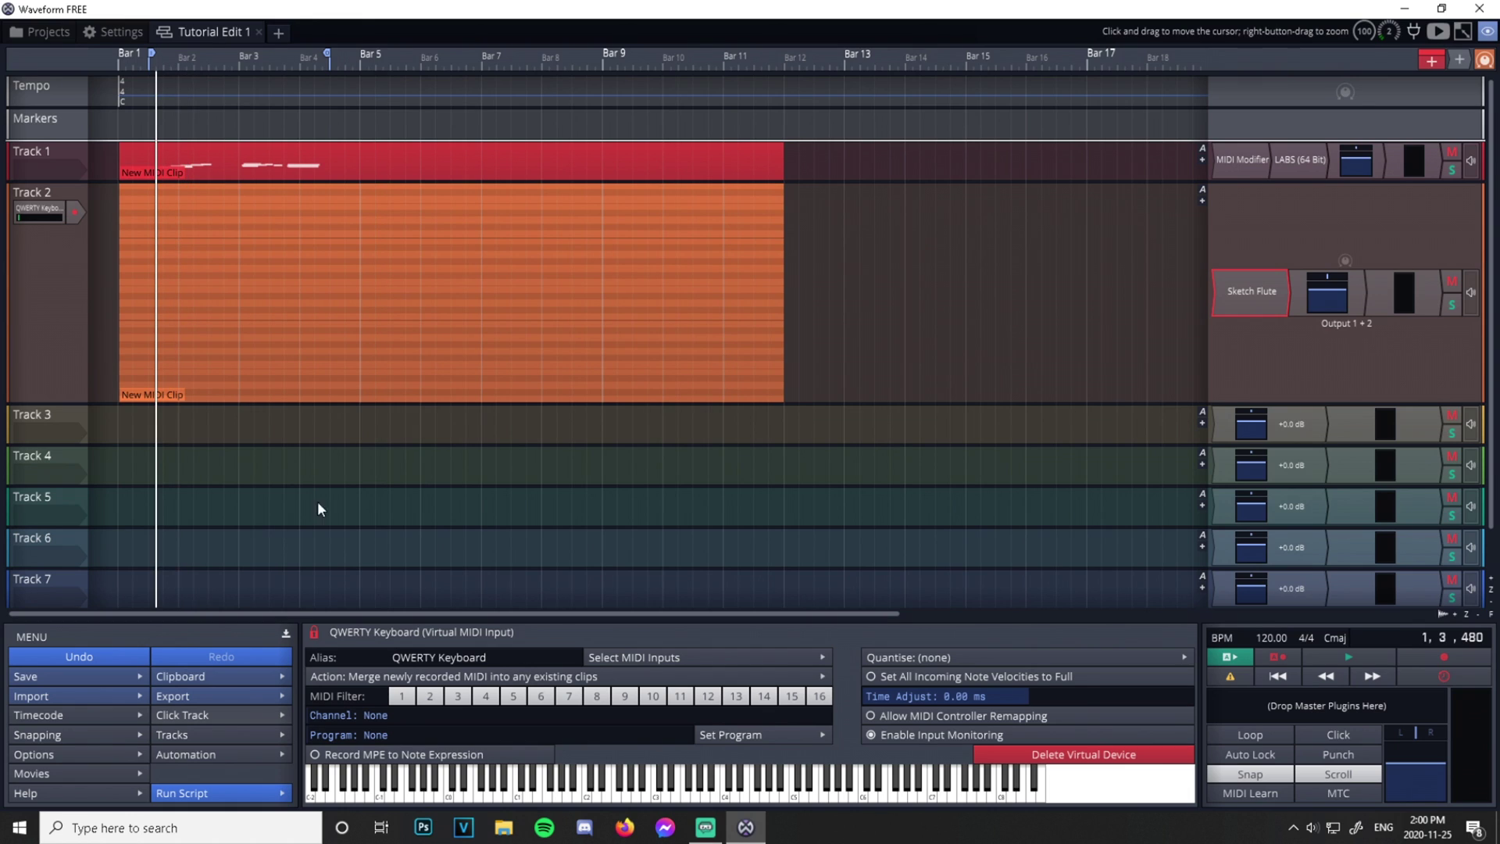
pyautogui.click(1242, 740)
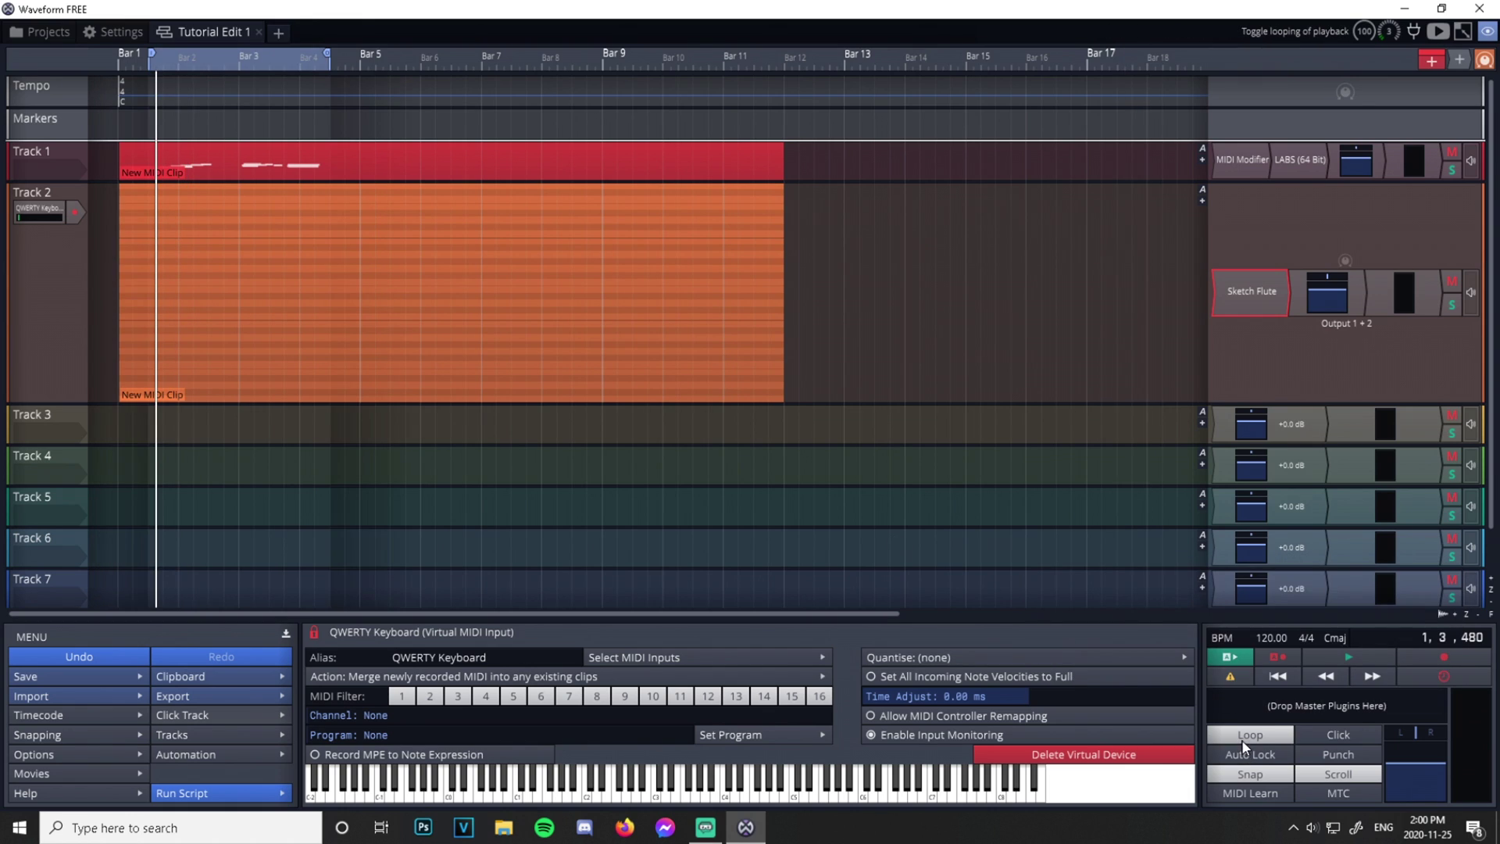